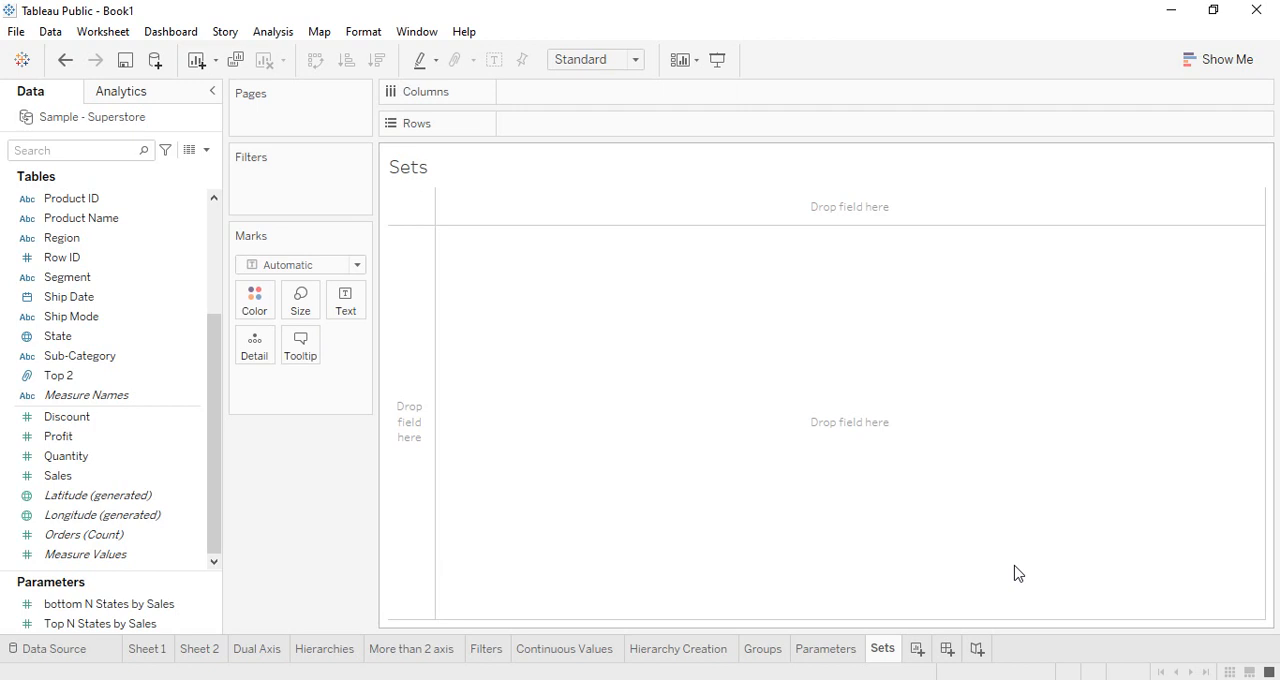
On the Parameters sheet, filter State to the top by sum of Sales, using the Top N States by Sales parameter as the limit
click(815, 648)
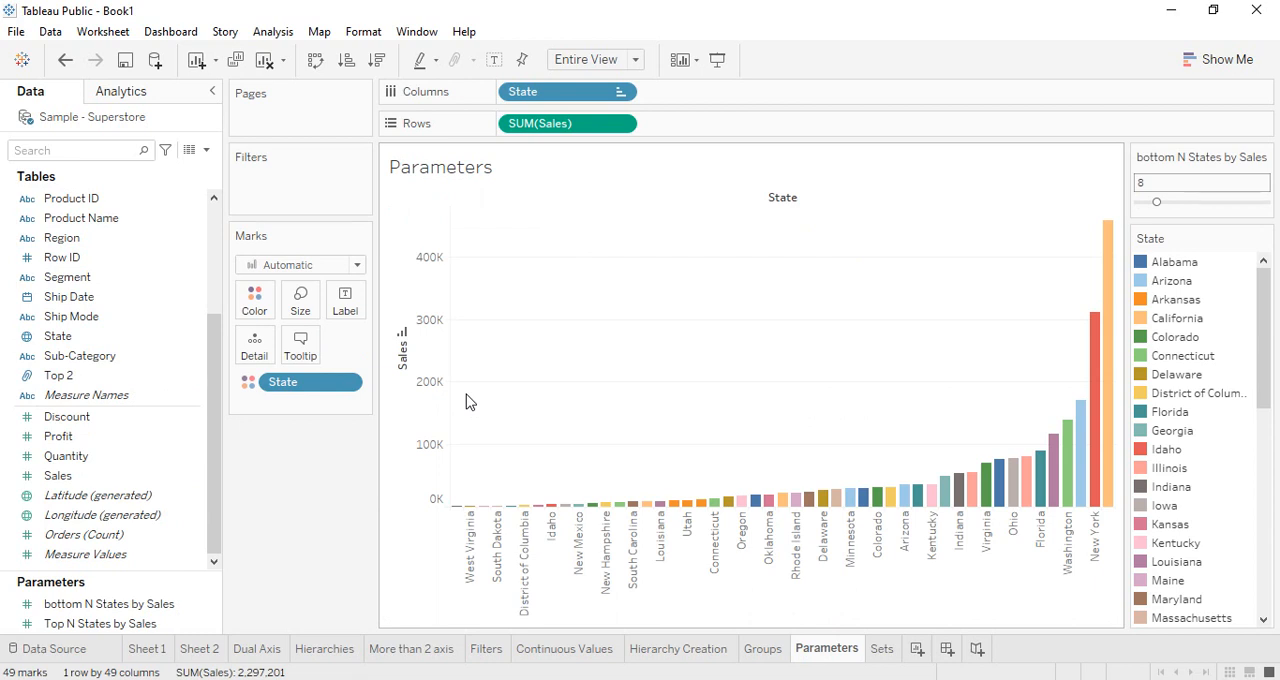
click(120, 606)
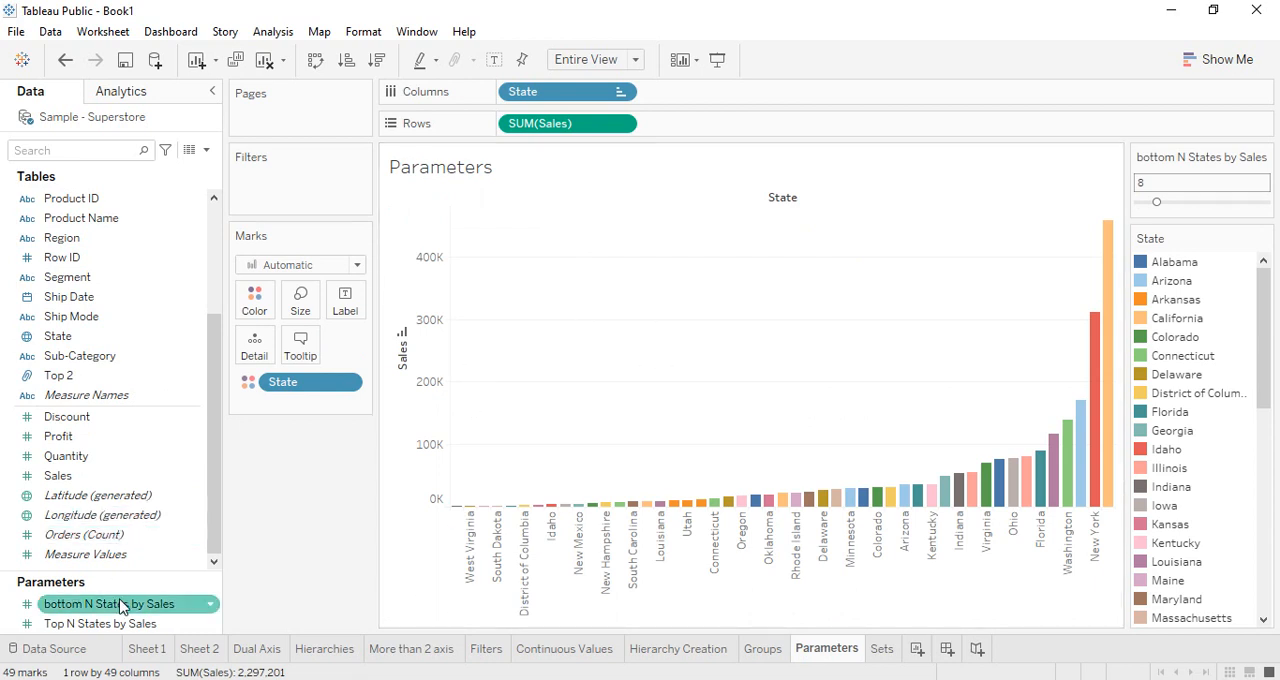
drag(32, 336, 270, 190)
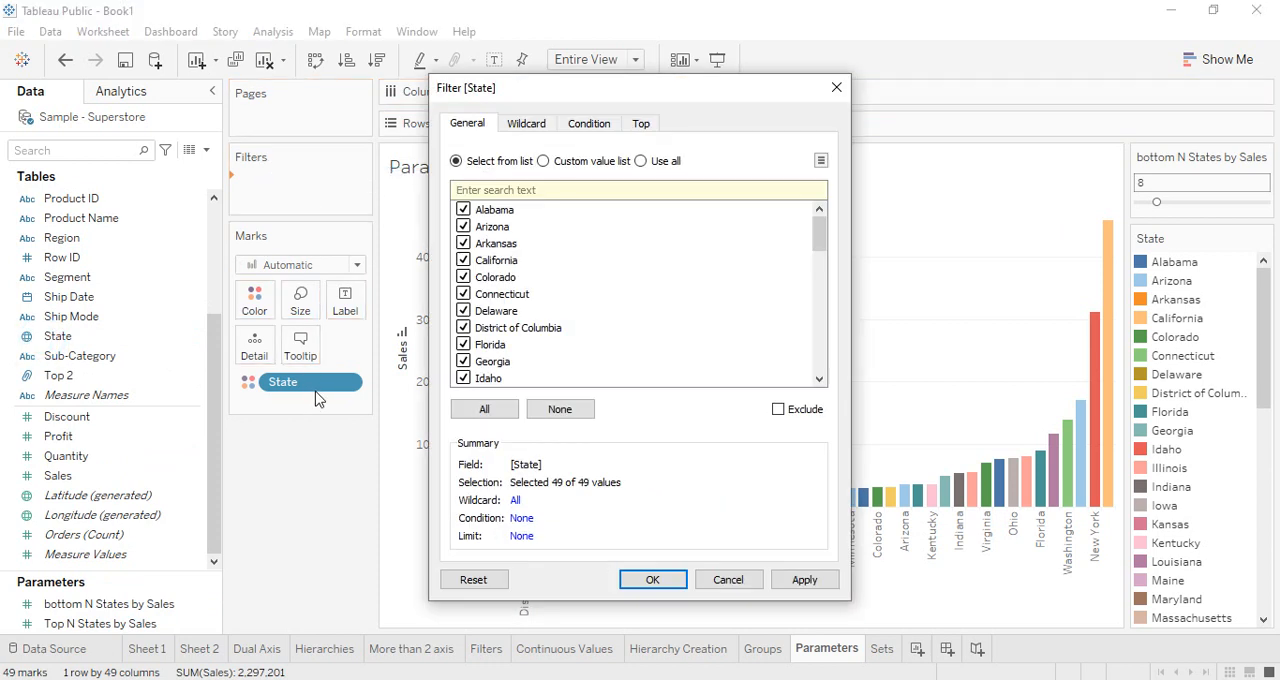
click(643, 123)
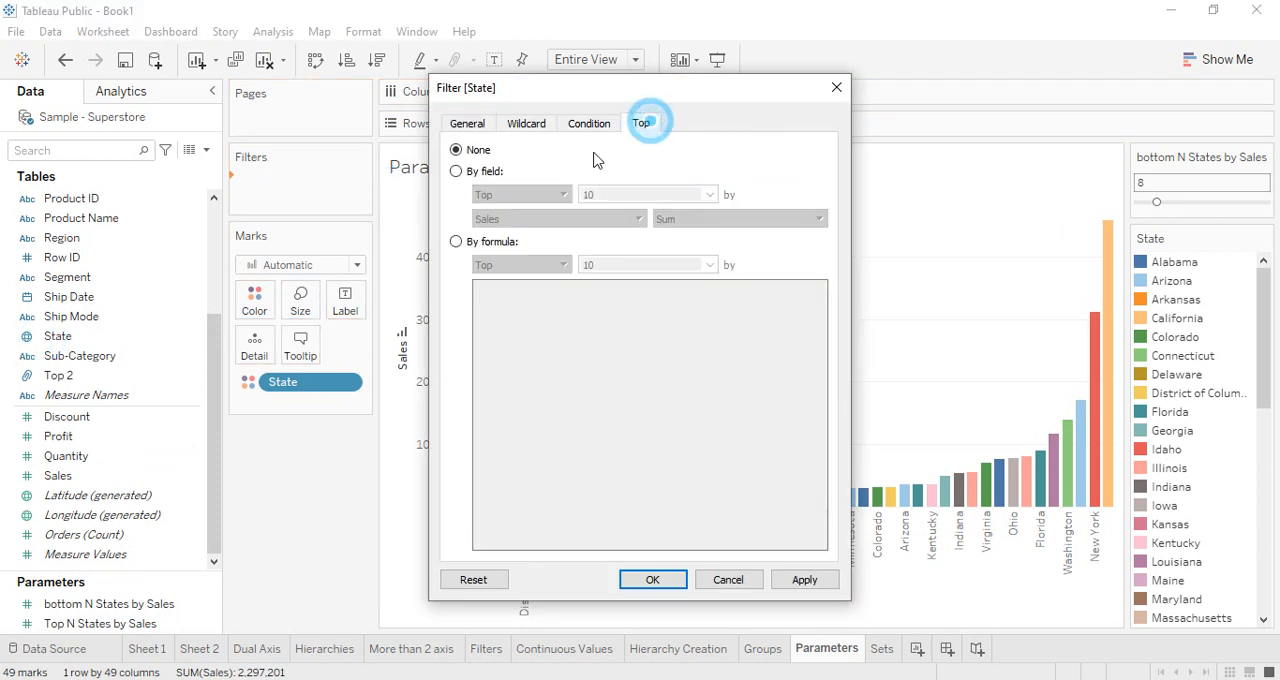
click(456, 171)
click(710, 194)
click(648, 247)
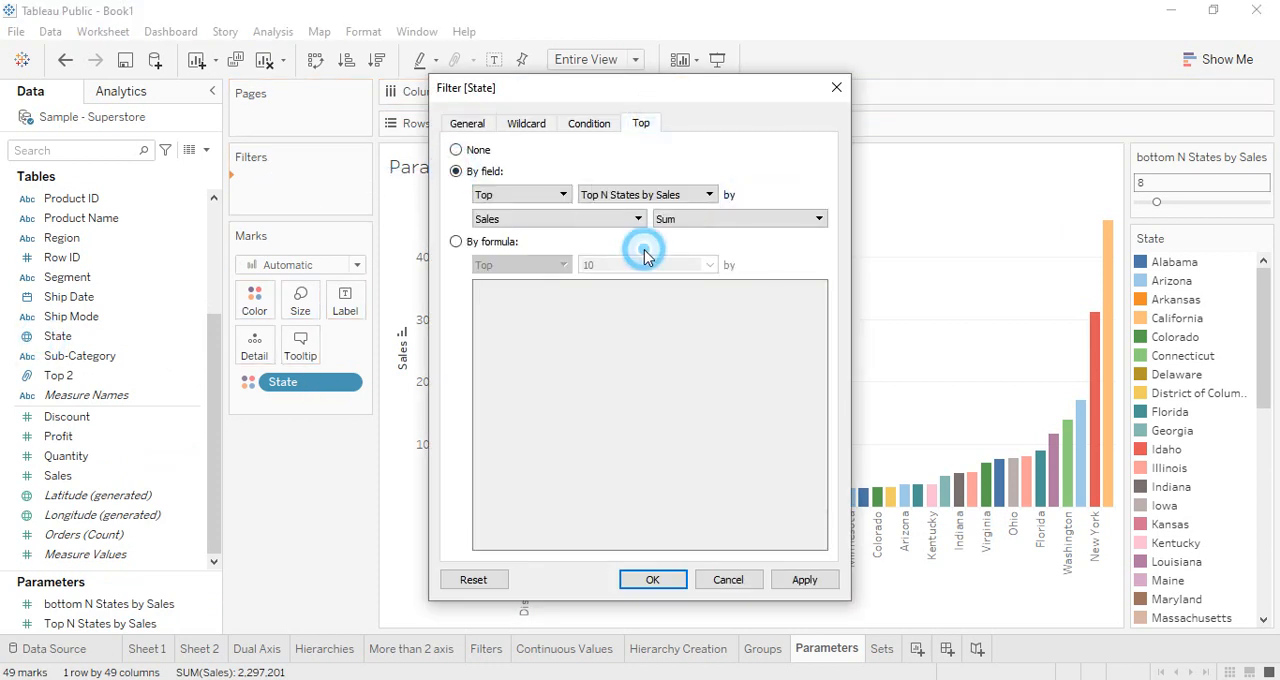
click(650, 580)
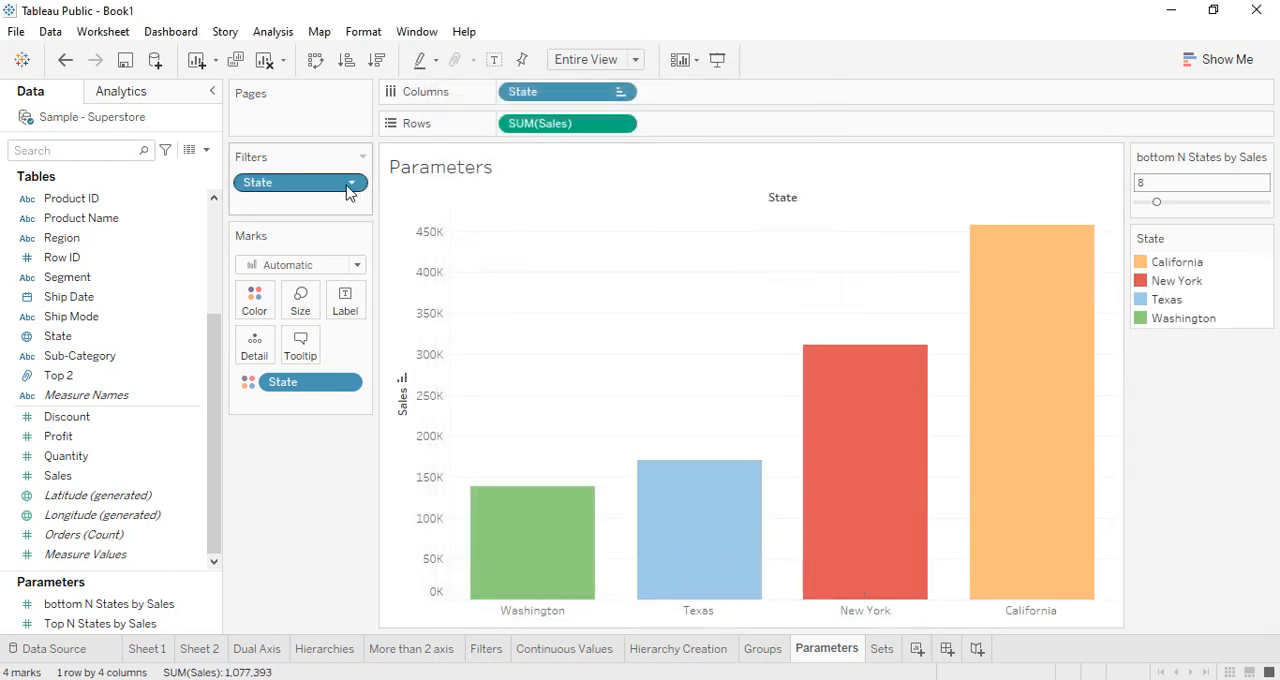
Remove State from the bars' color encoding and put it back, and remove the State filter from the Parameters sheet
drag(302, 385, 55, 628)
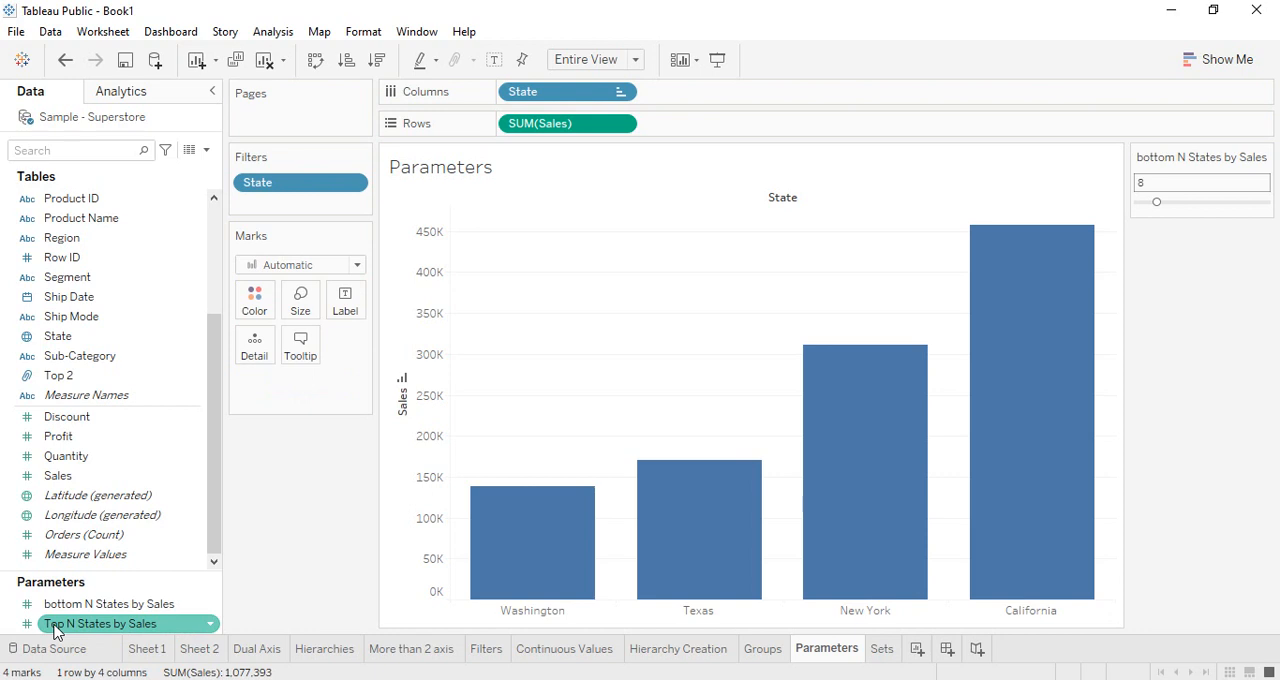
right_click(55, 628)
click(291, 537)
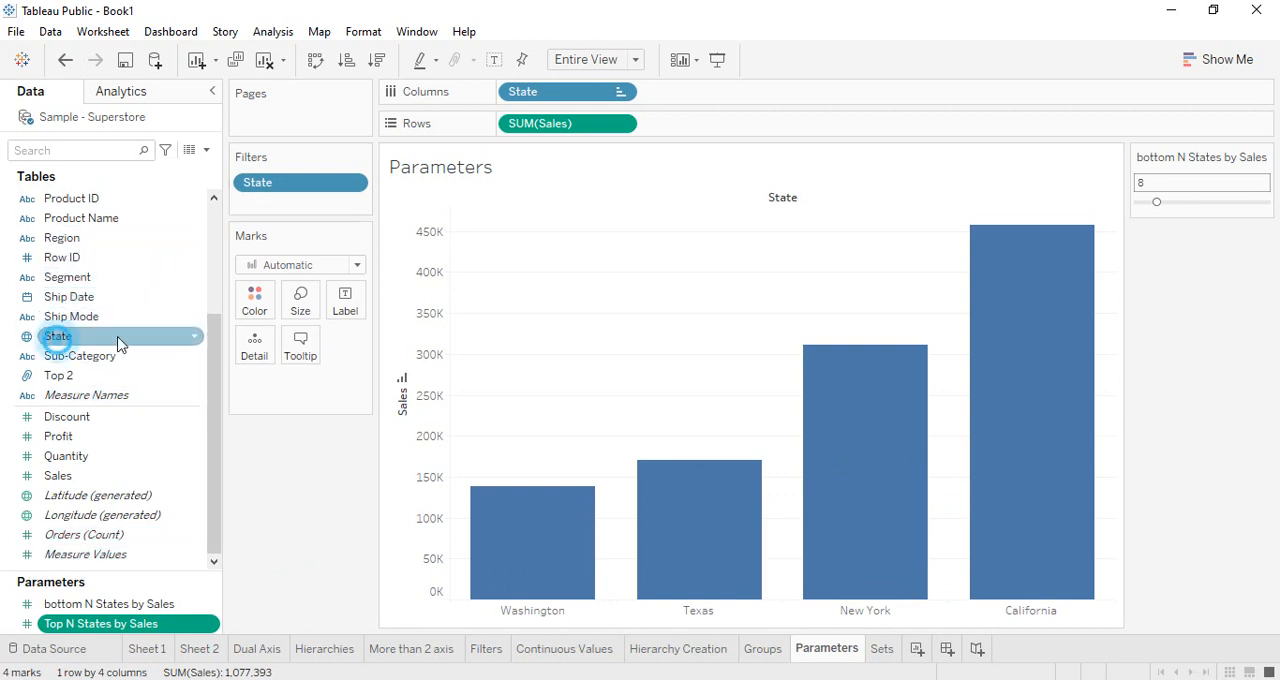
drag(118, 338, 258, 305)
drag(294, 183, 345, 520)
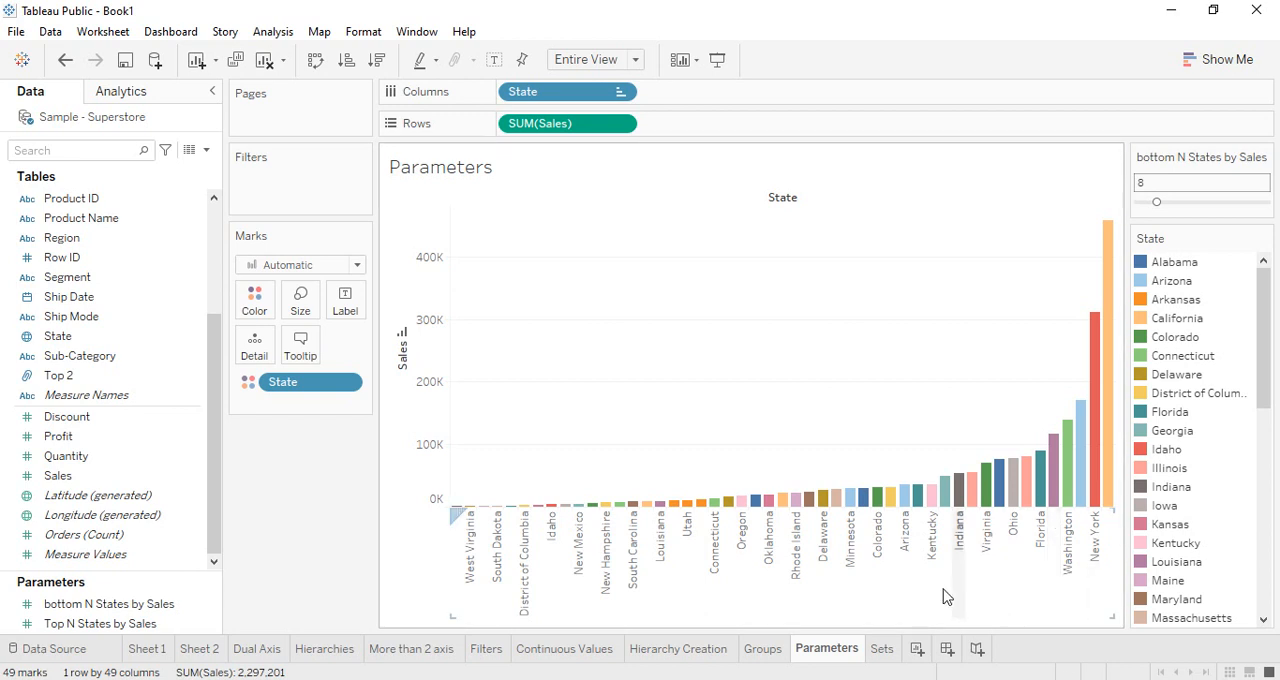
On the Sets sheet, build a bar chart with State in columns and the sum of Sales in rows
click(875, 650)
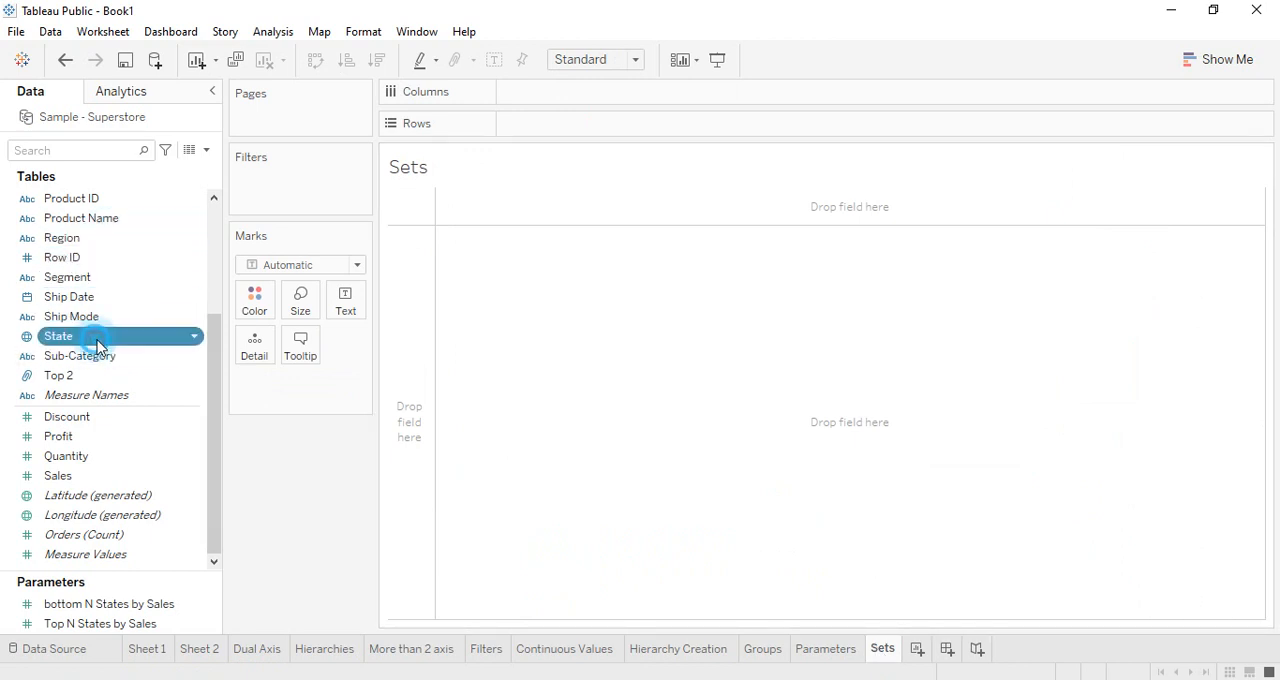
drag(94, 337, 571, 100)
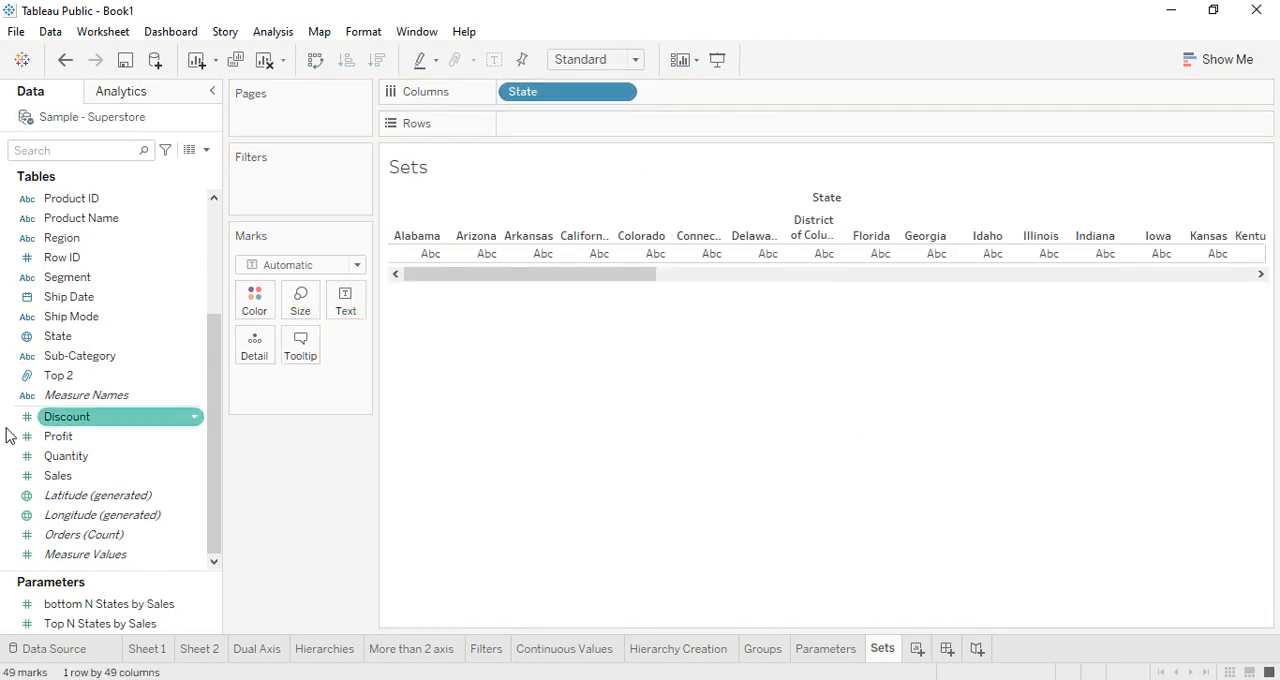
drag(30, 476, 543, 125)
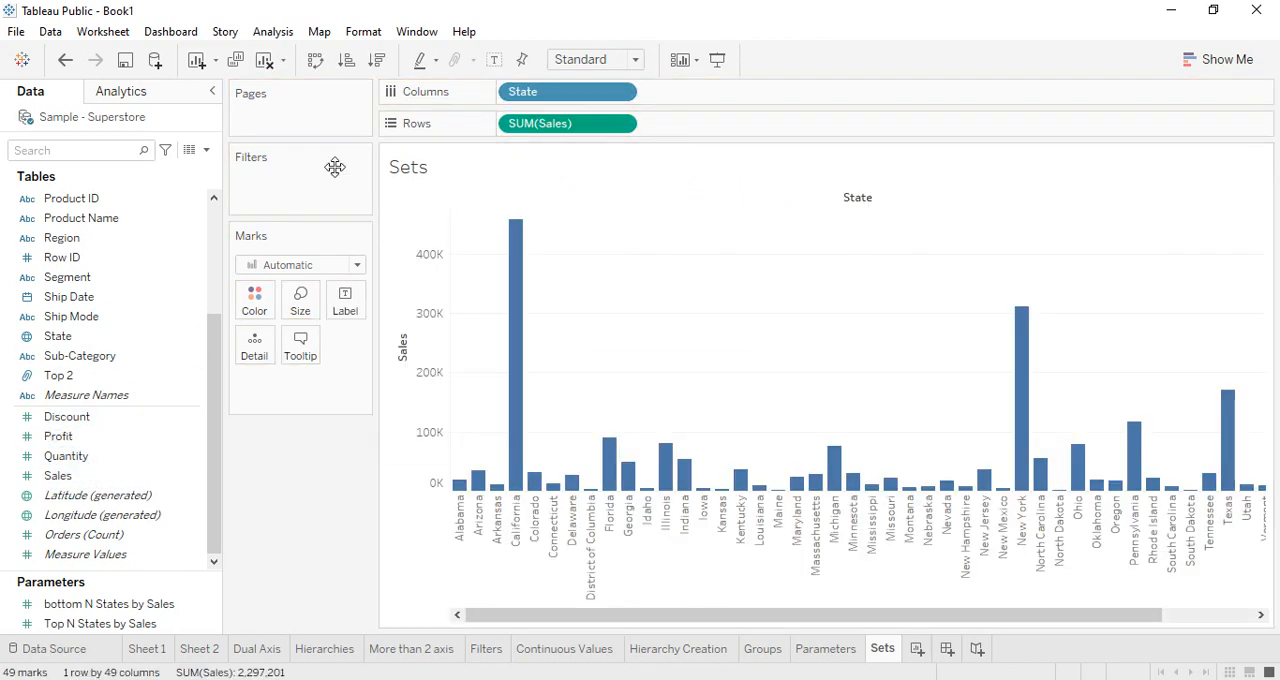
Sort the state bars by Sales in descending order and fit the chart to Entire View
click(346, 60)
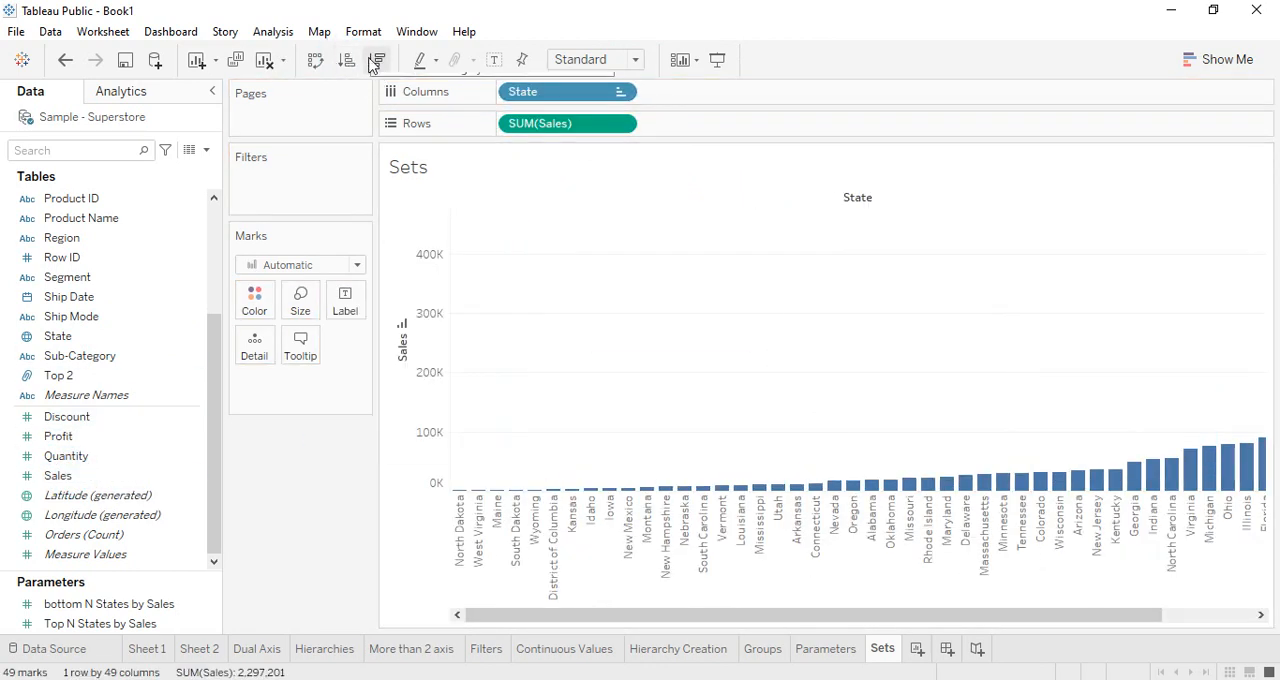
click(376, 60)
click(634, 60)
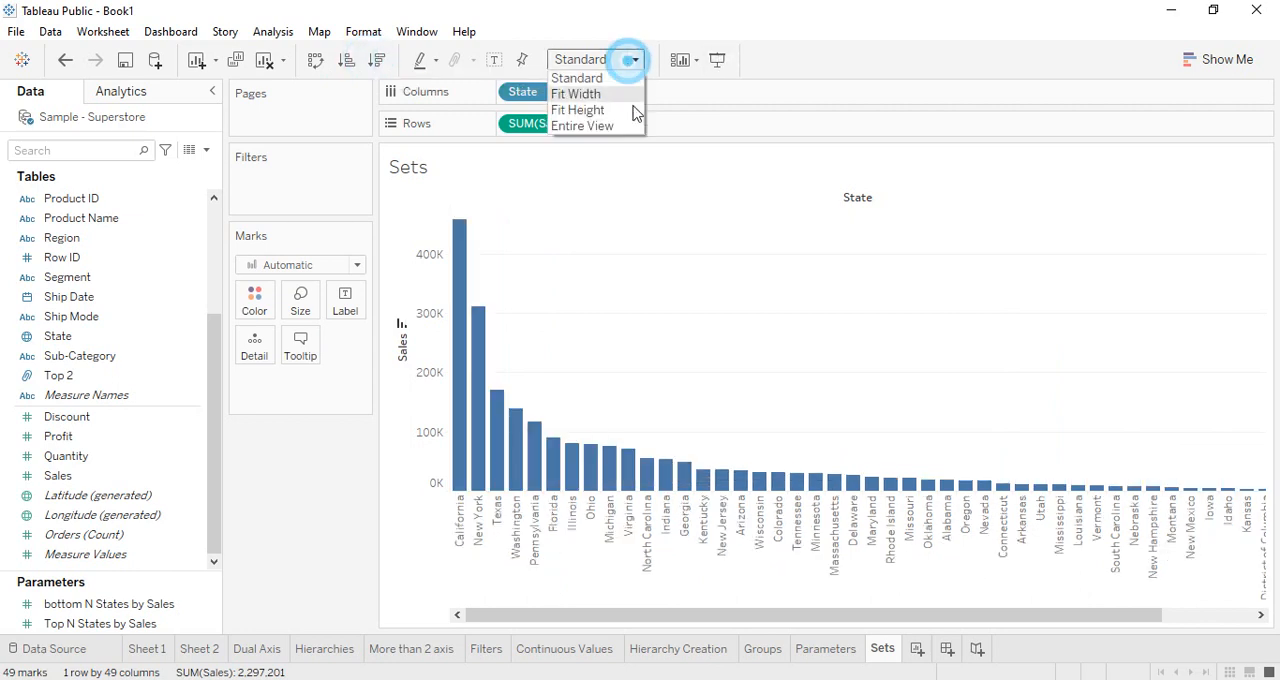
click(634, 126)
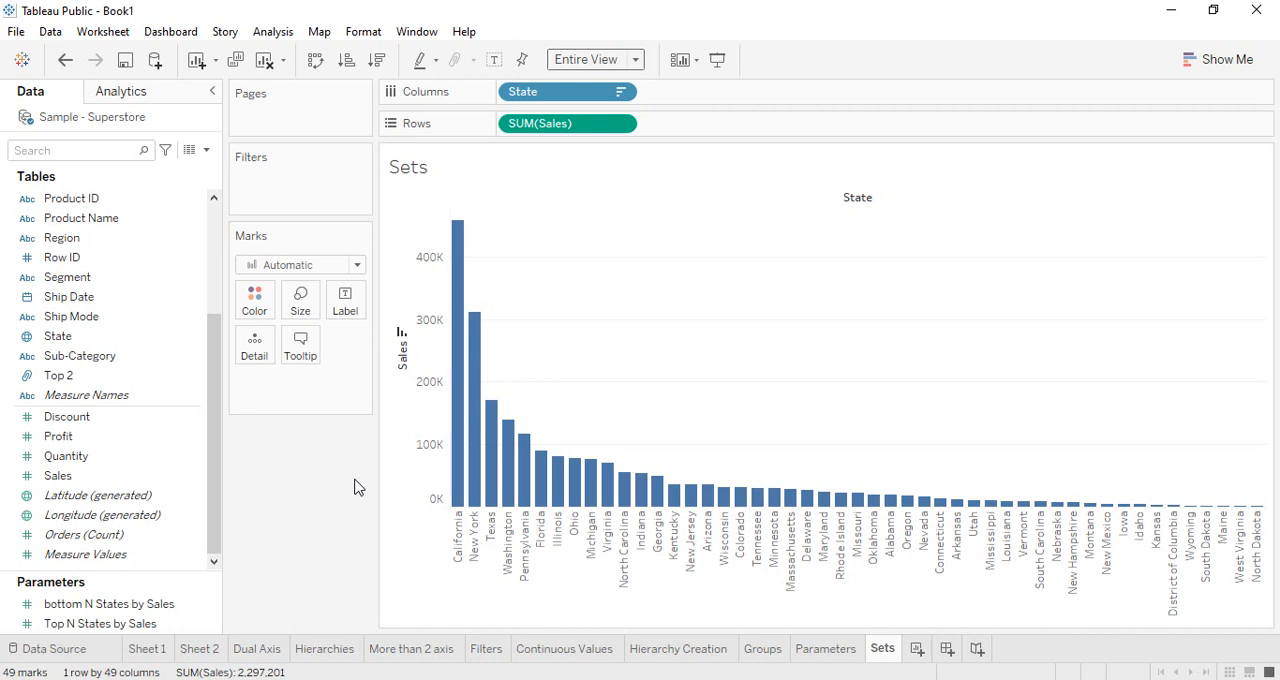
click(62, 607)
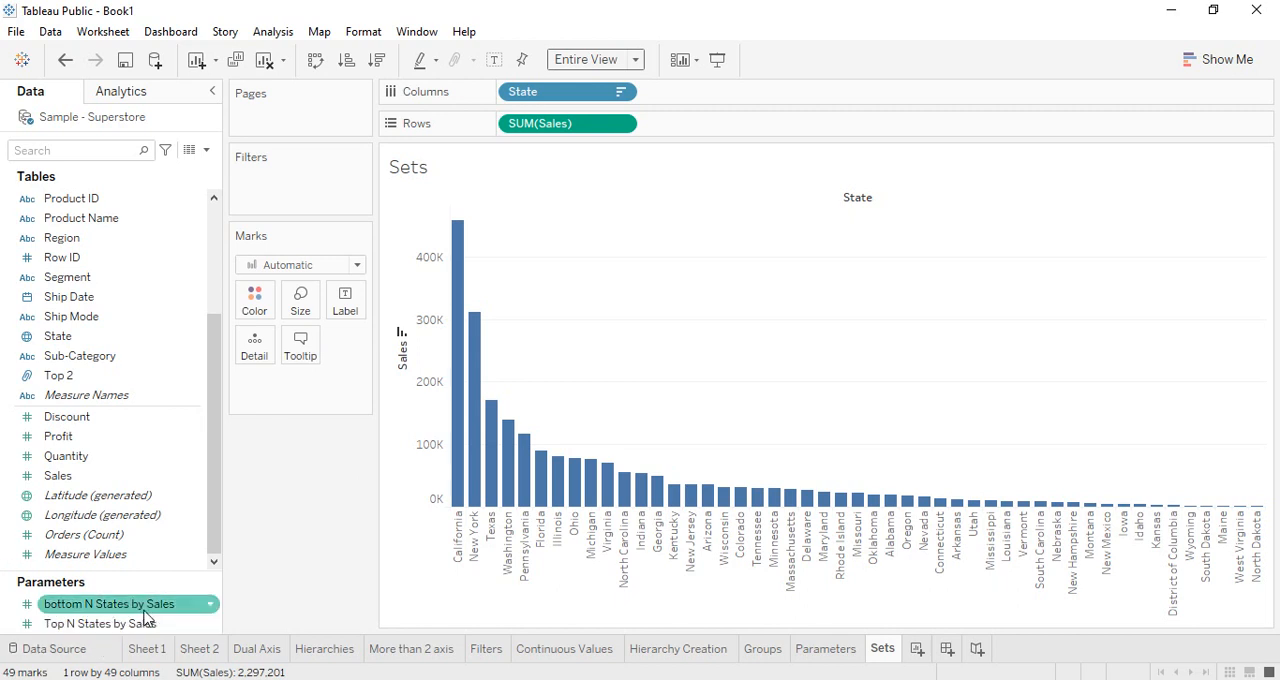
click(42, 623)
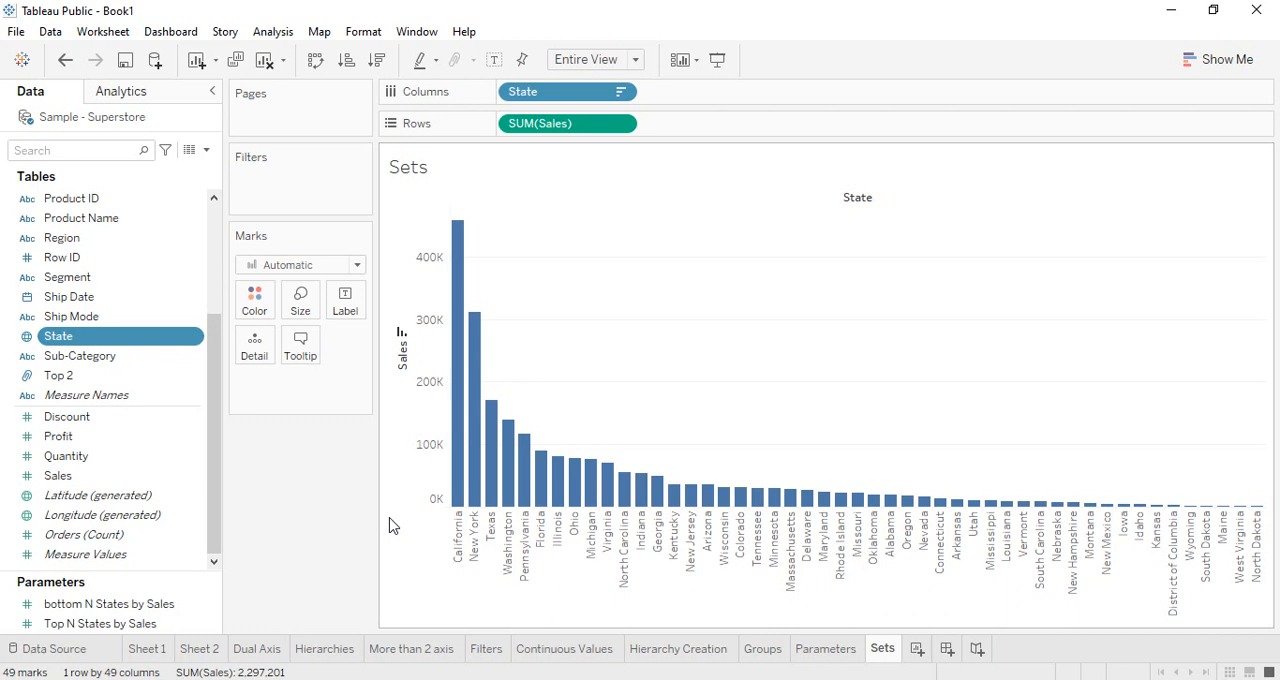
Start a new set from the State field and name it Top N State Set
click(68, 345)
right_click(68, 345)
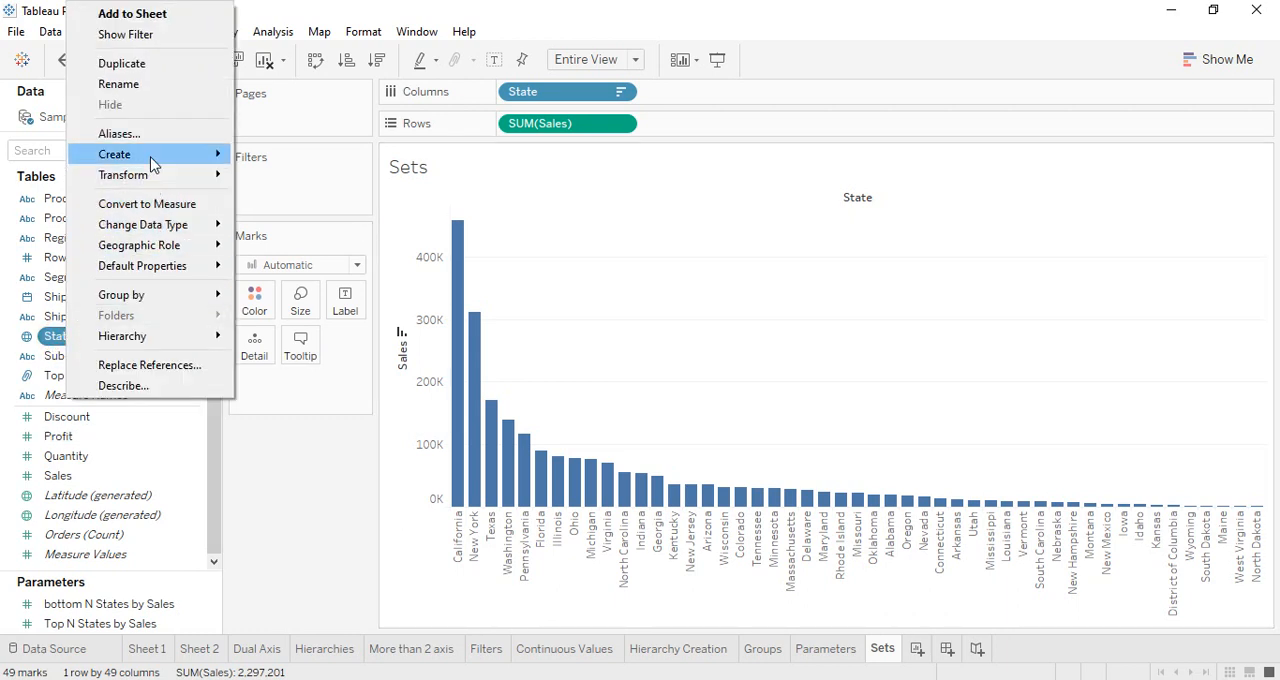
mouse_move(155, 160)
click(270, 198)
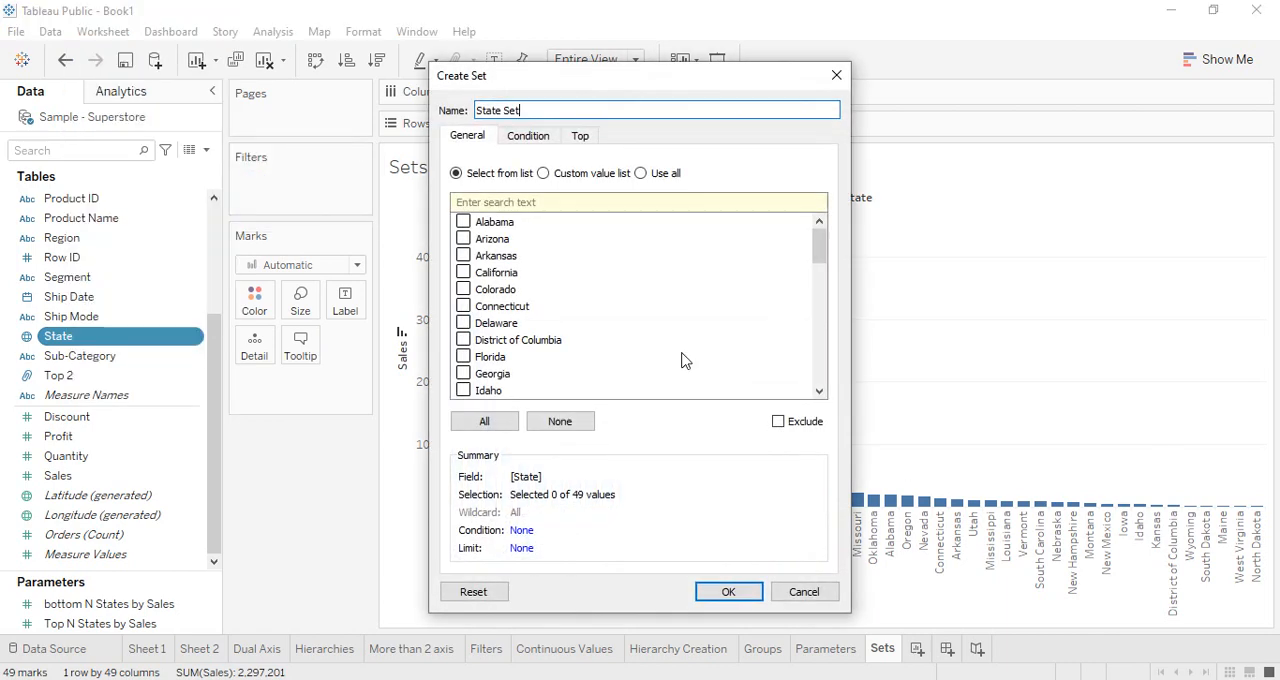
drag(606, 77, 754, 104)
triple_click(689, 134)
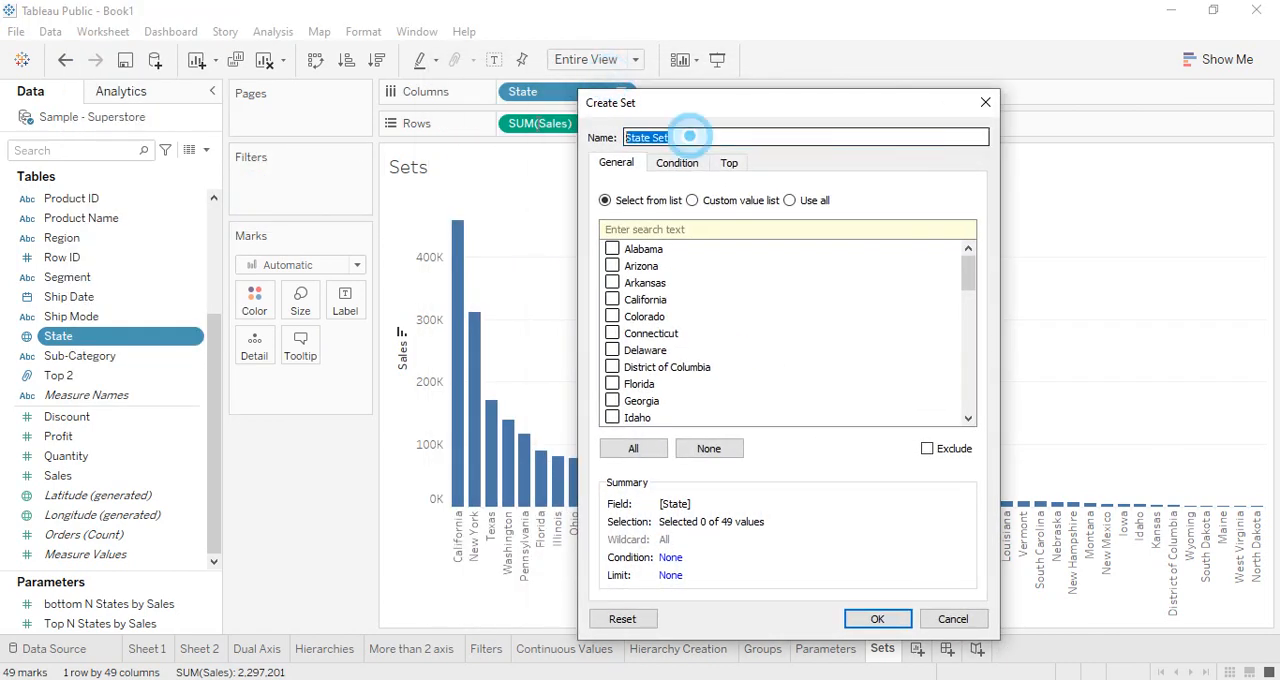
text(T)
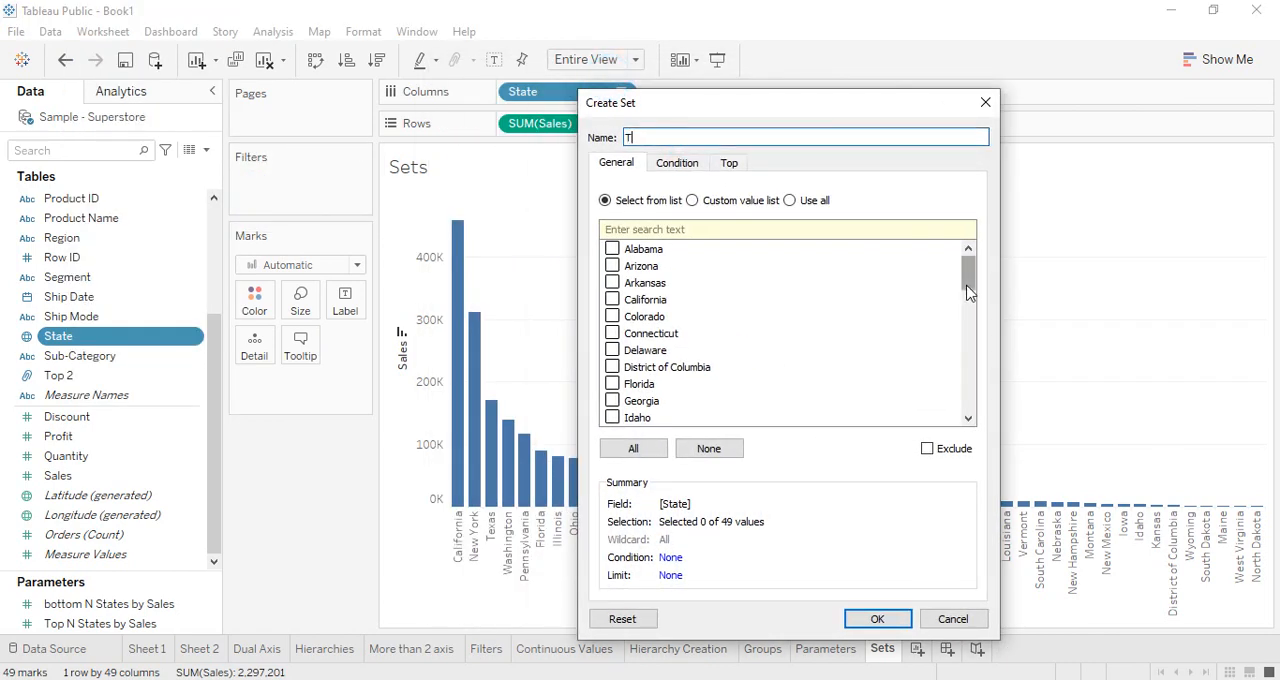
text(op N State Set)
Limit the set by field to the top states by sum of Sales using the Top N States by Sales parameter, and create it
click(732, 163)
click(616, 209)
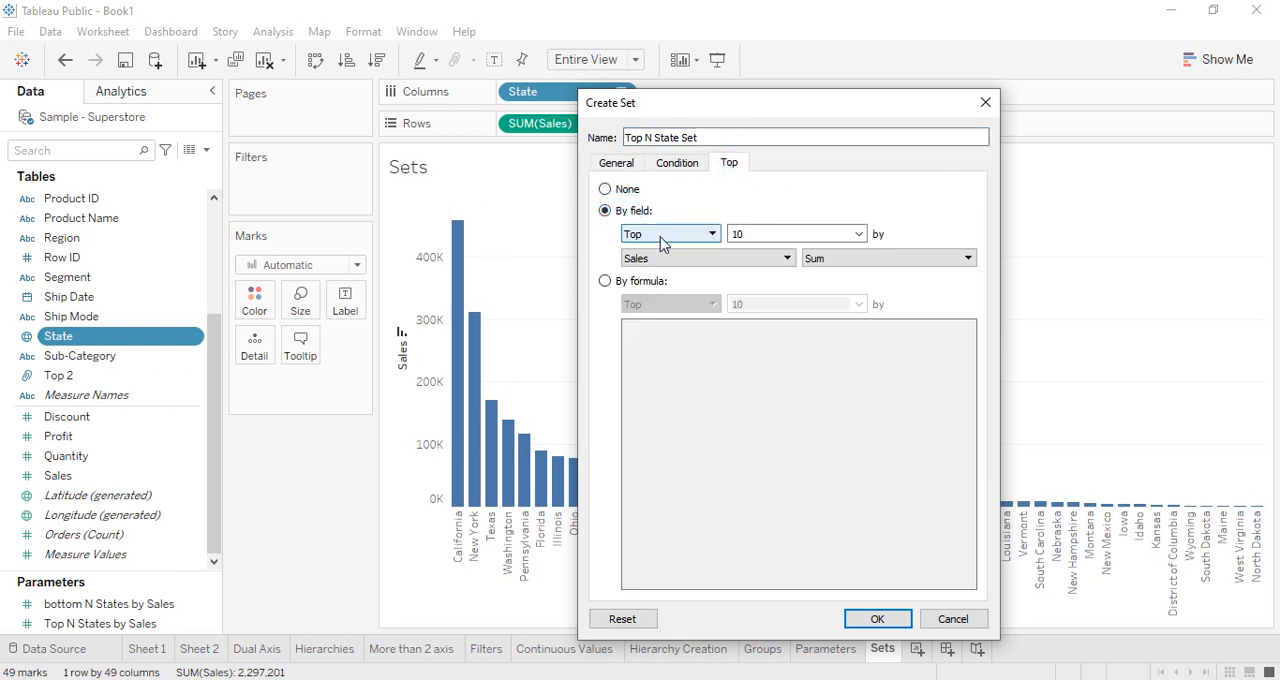
click(858, 234)
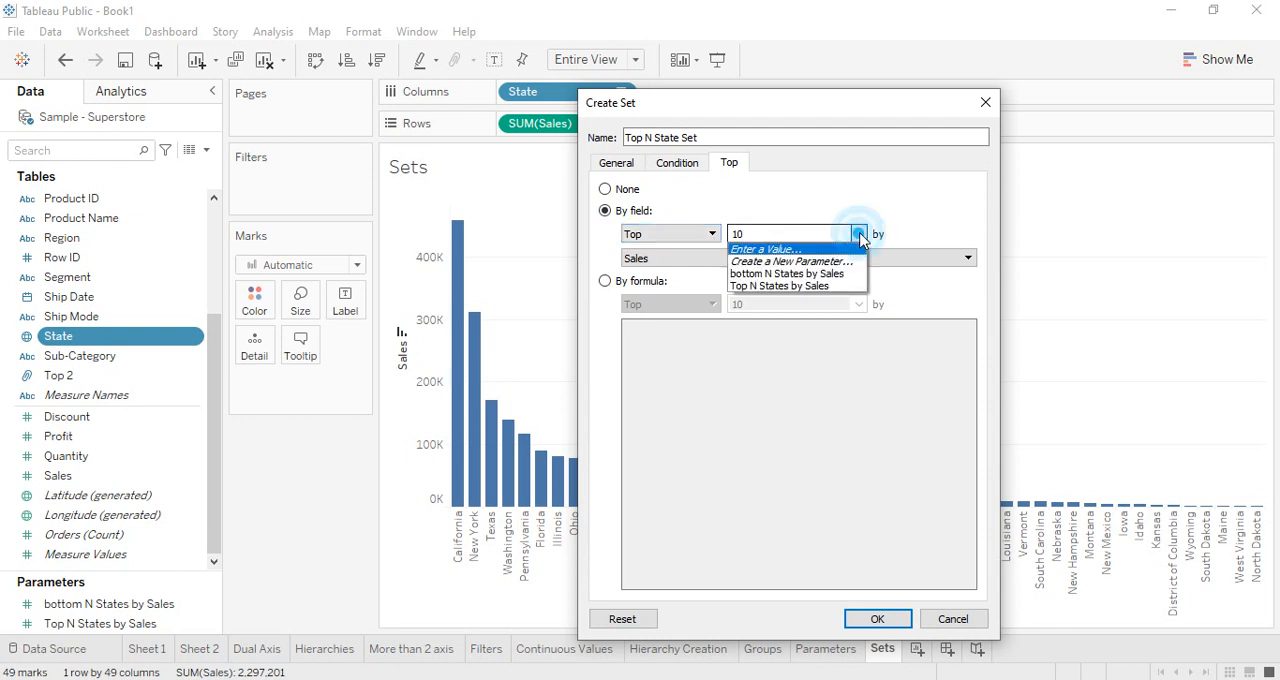
click(763, 288)
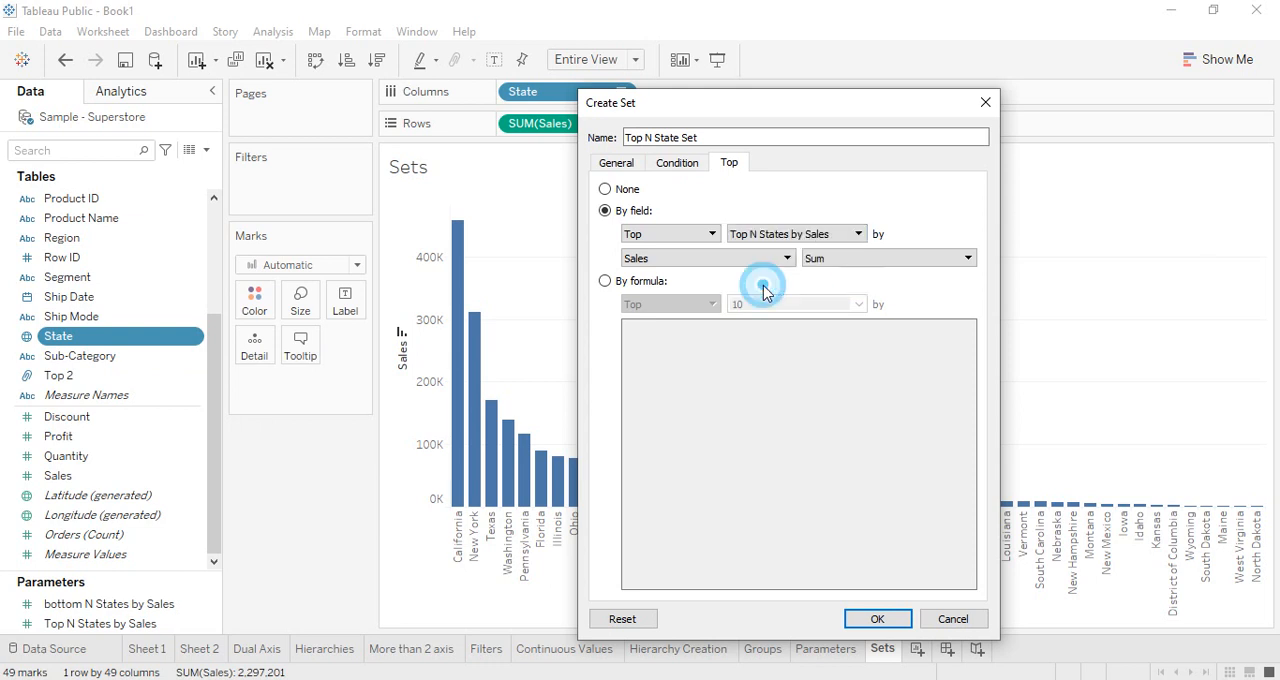
click(900, 624)
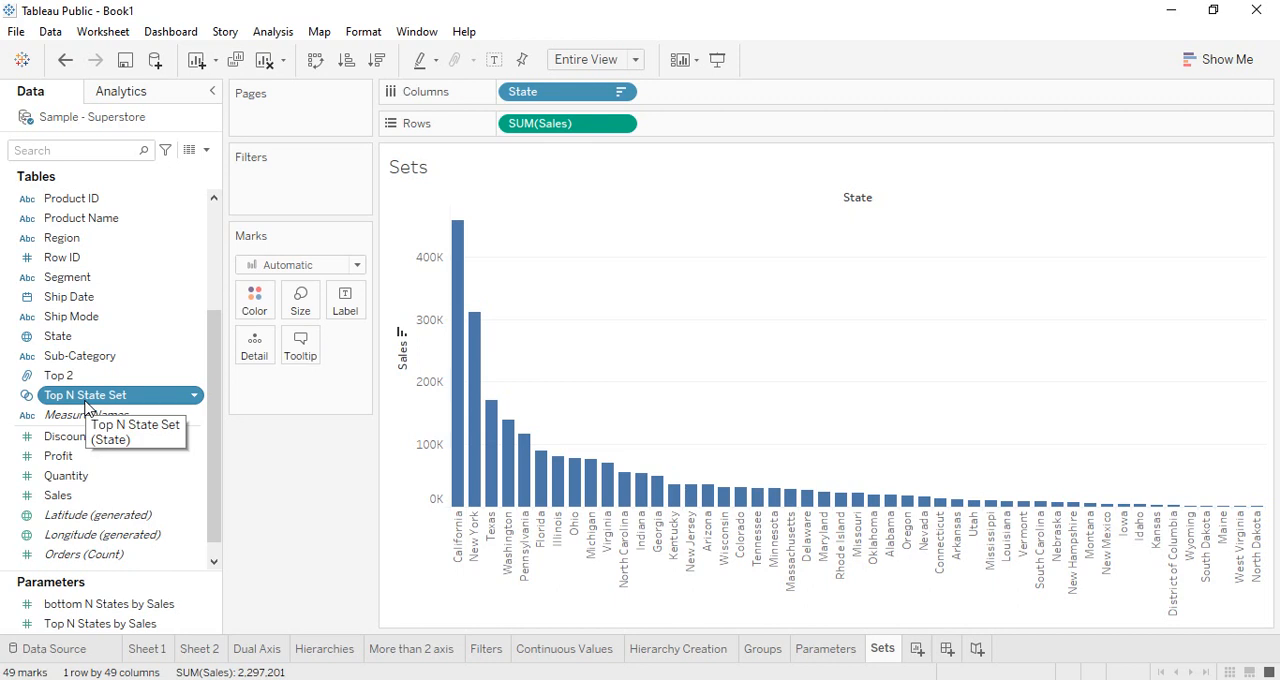
Filter the chart by Top N State Set and use a displayed Top N States by Sales parameter control to set its value to 8
drag(87, 405, 296, 188)
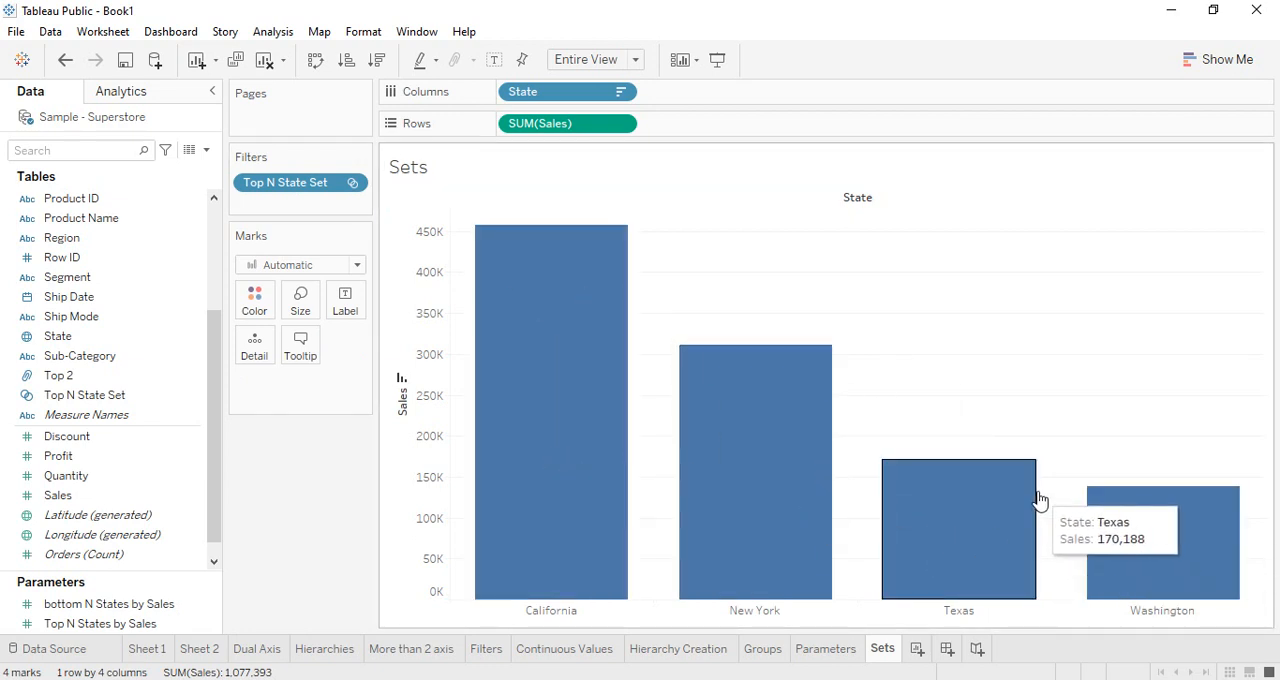
click(115, 626)
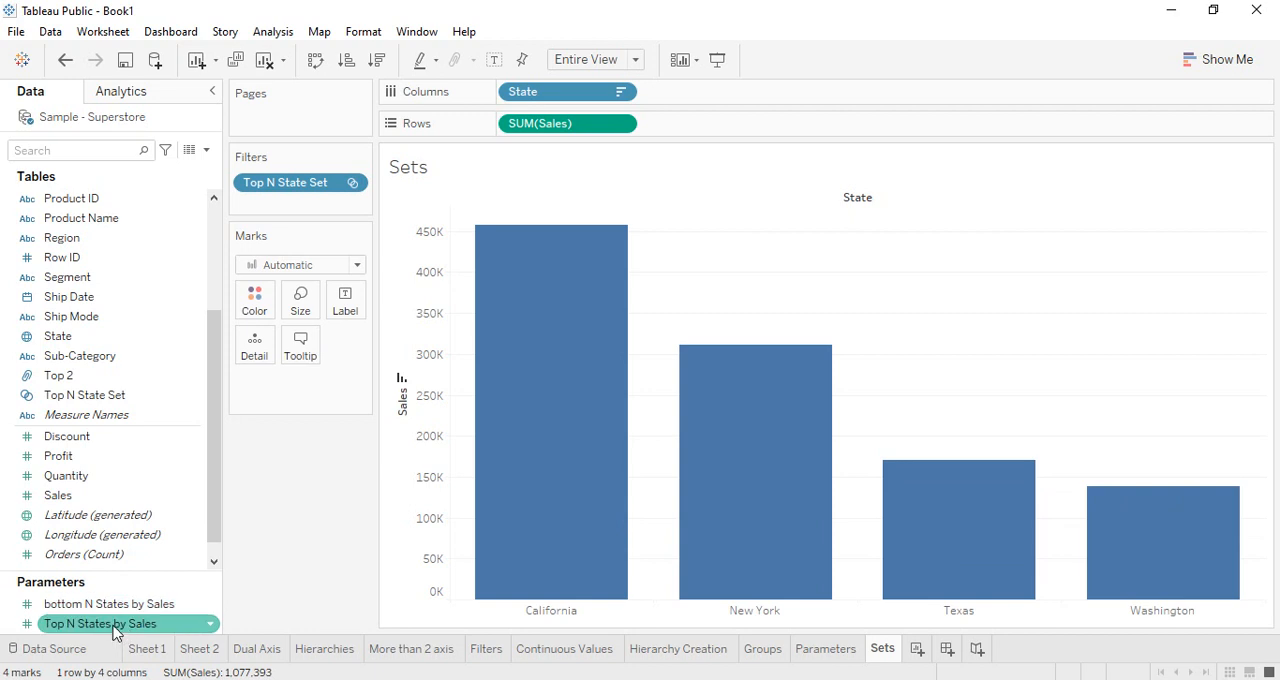
right_click(115, 630)
click(171, 314)
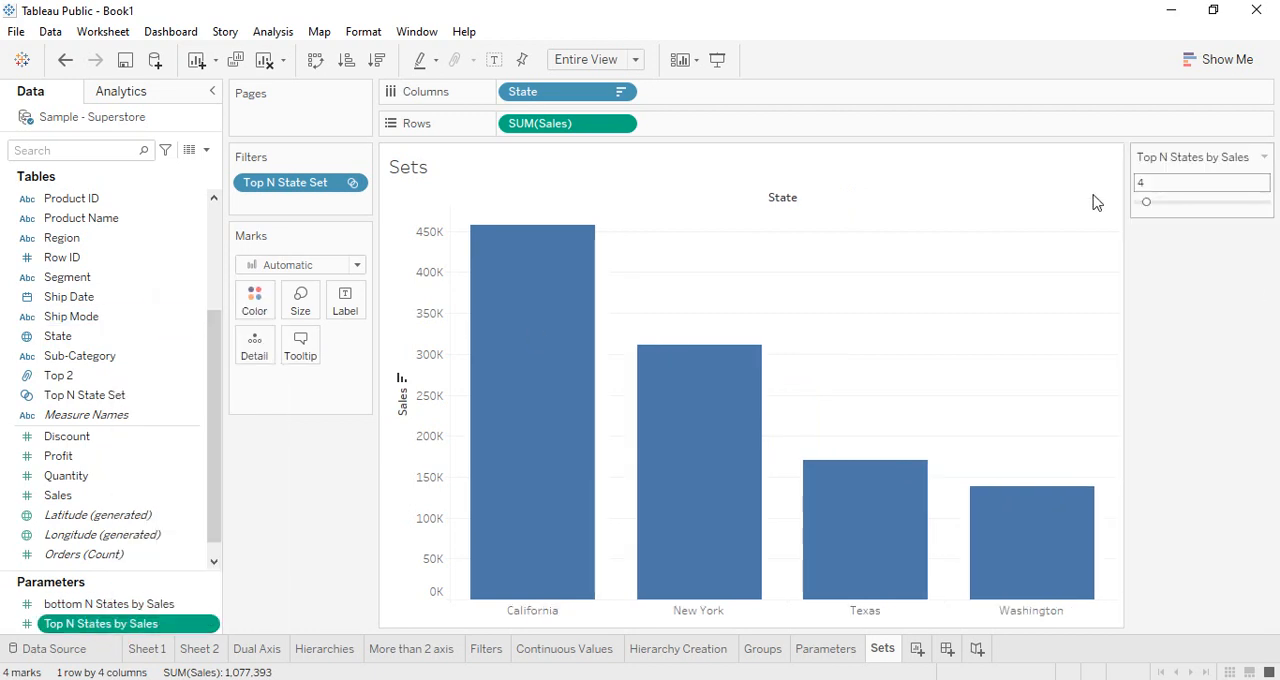
mouse_move(1146, 202)
mouse_down()
mouse_move(1178, 204)
mouse_move(1144, 210)
mouse_move(1159, 212)
mouse_up()
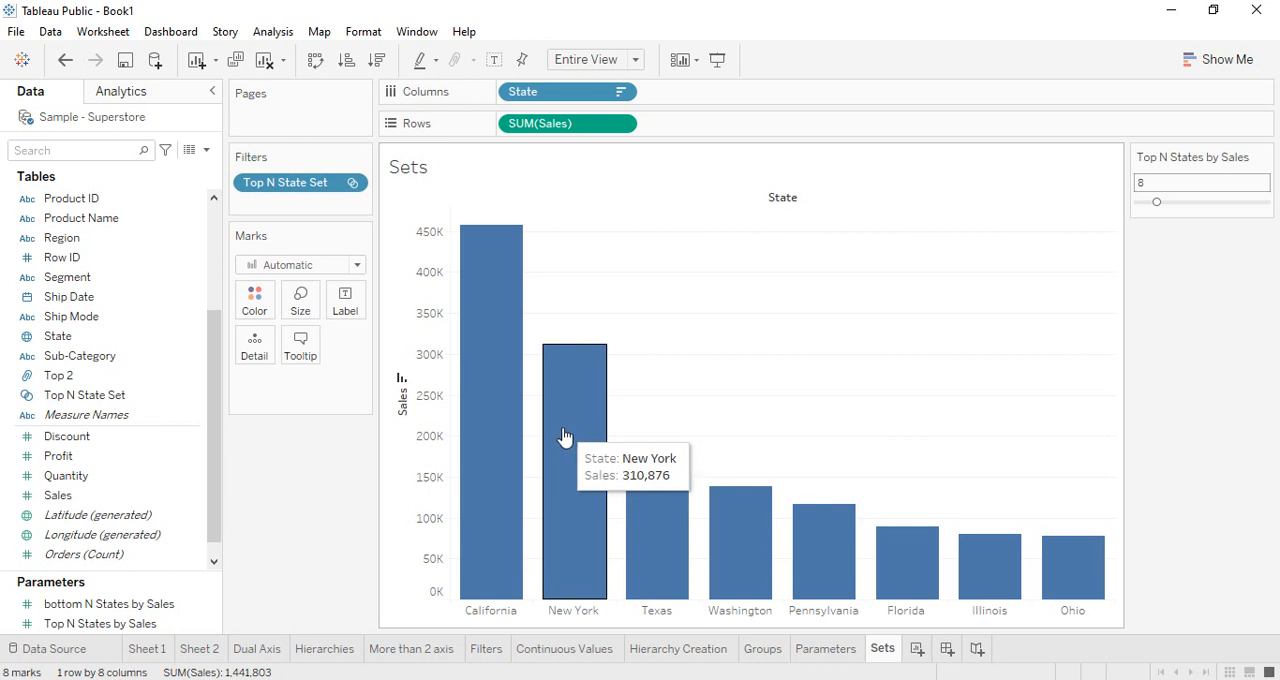
Remove the Top N State Set filter and color the bars by that set's In/Out membership instead
drag(277, 177, 292, 518)
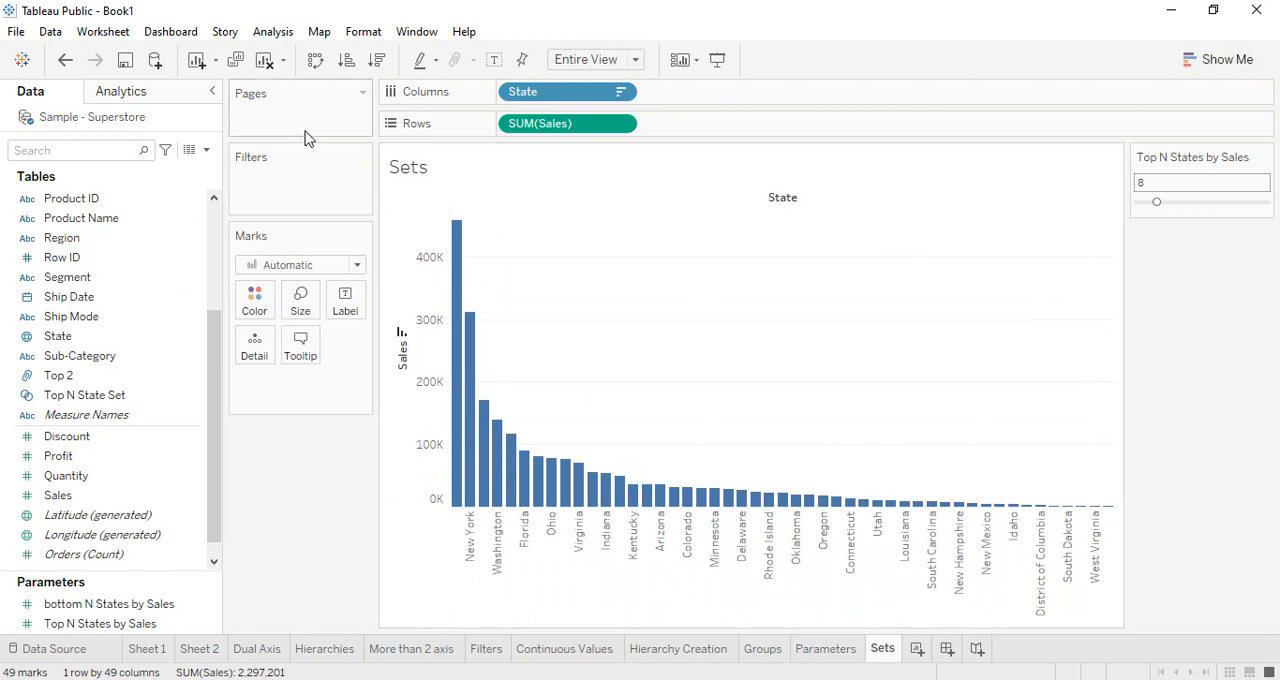
click(30, 494)
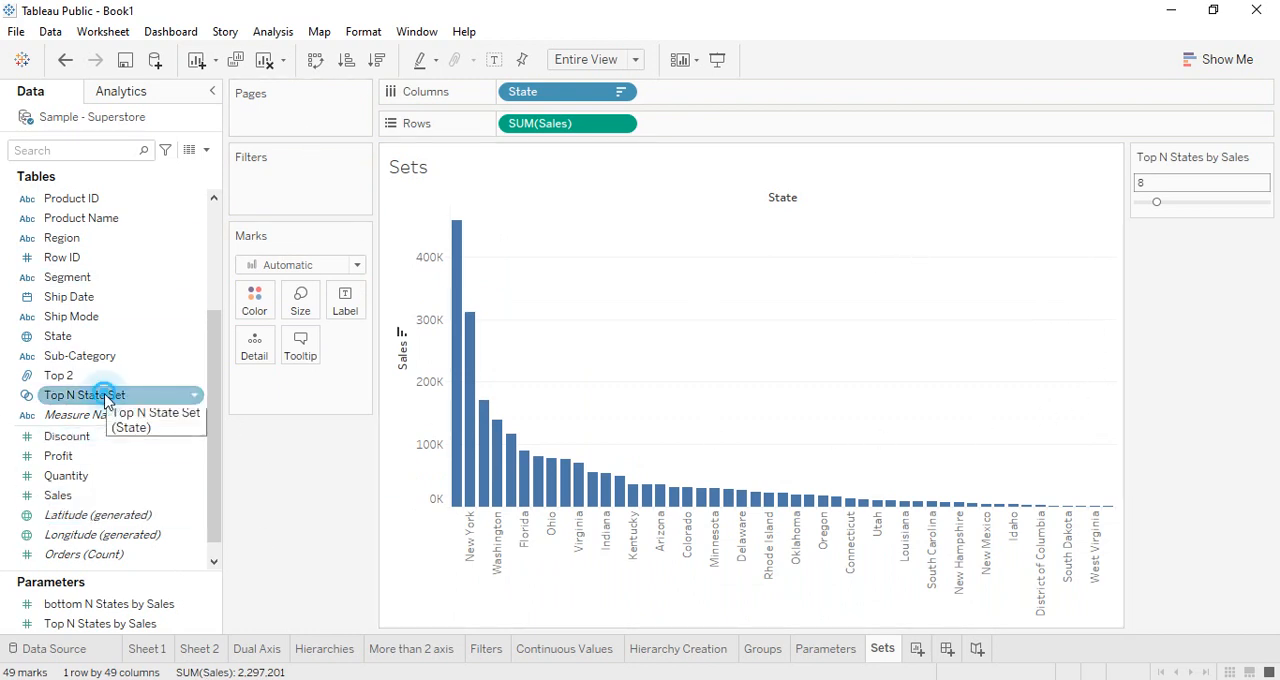
drag(107, 400, 260, 304)
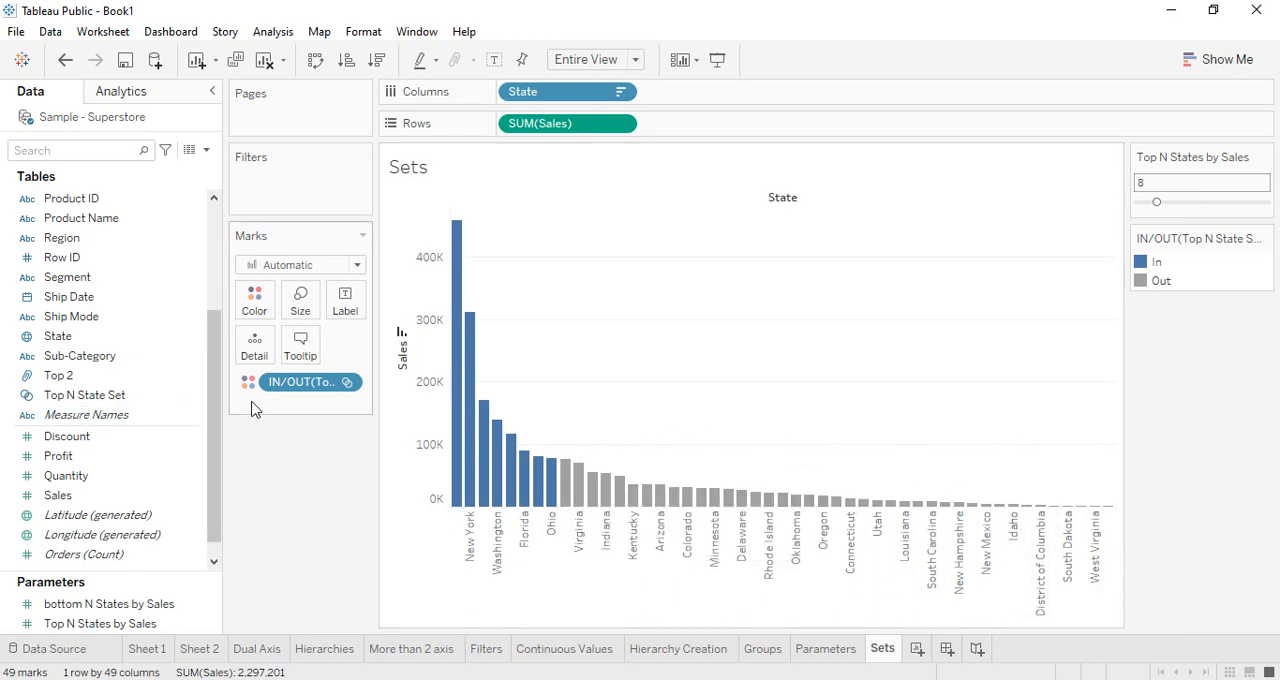
Show the set control for Top N State Set beside the chart and look through its list of states
right_click(302, 387)
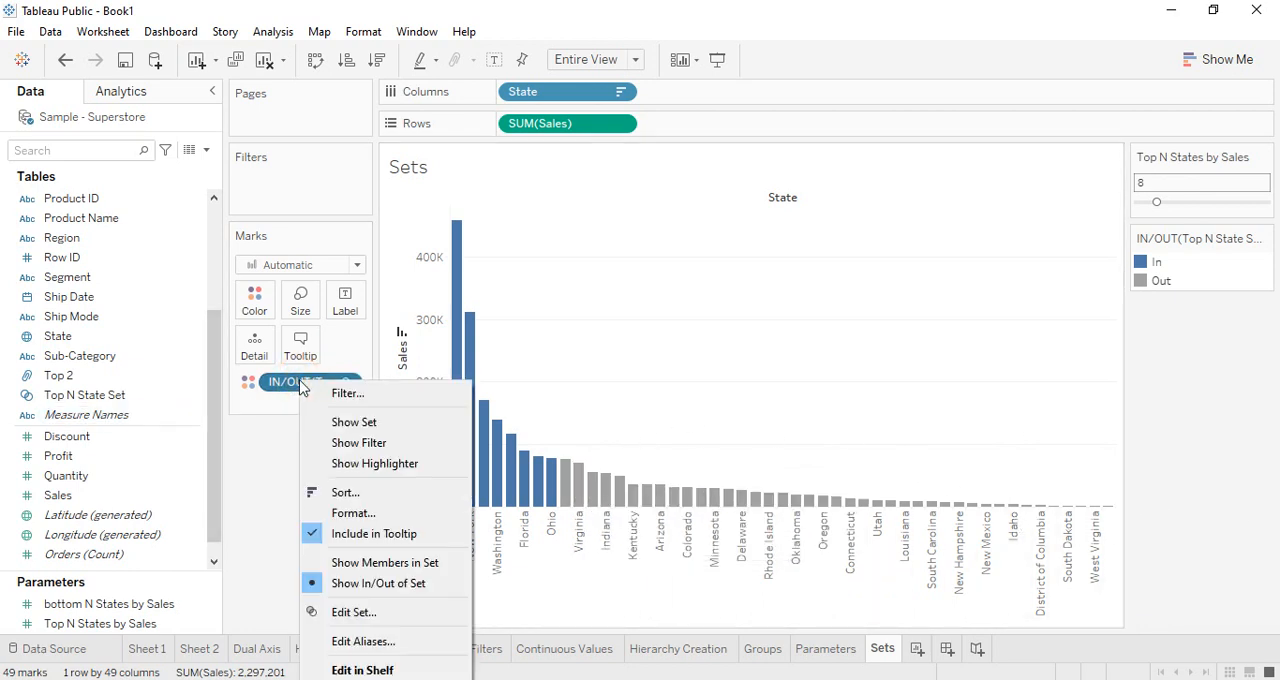
click(333, 422)
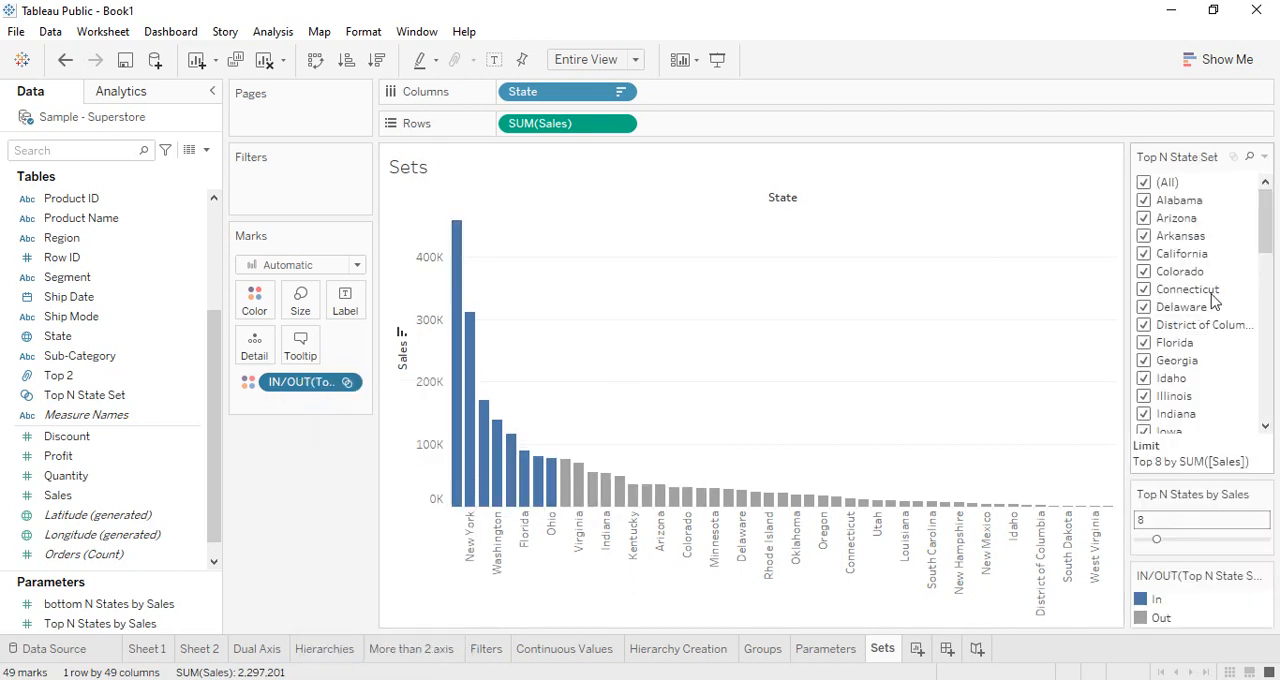
scroll(1205, 280, down, 12)
scroll(1205, 280, up, 12)
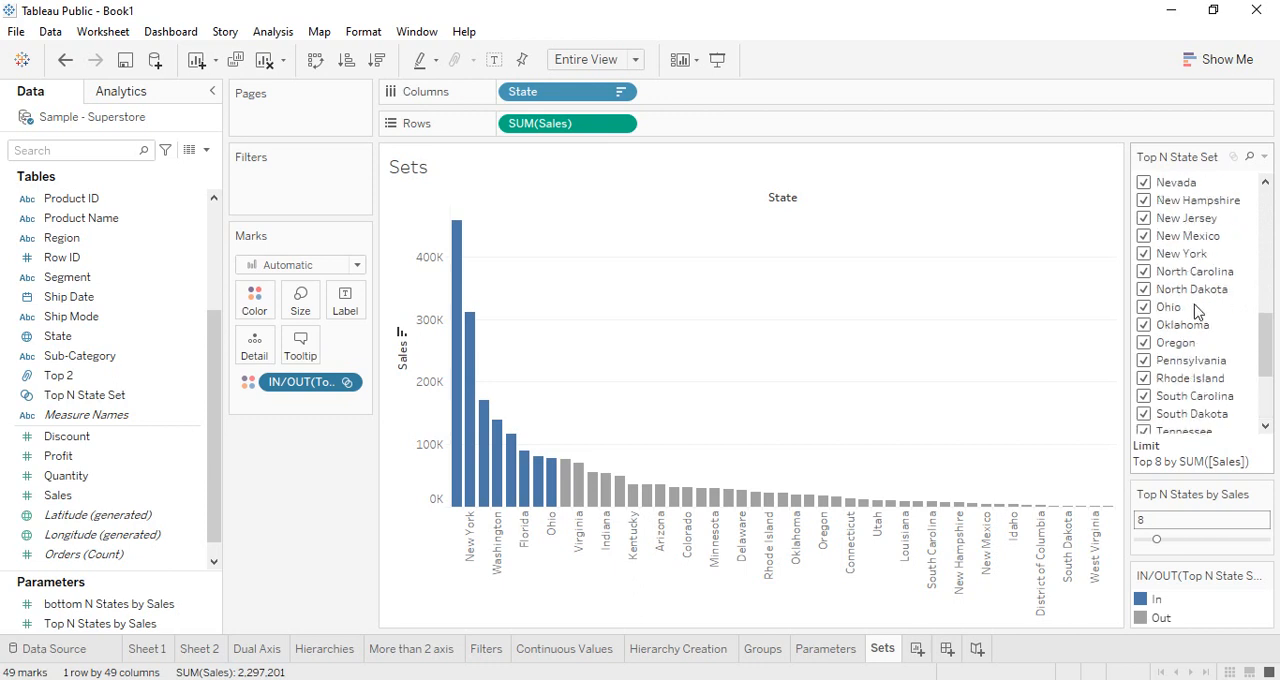
Clear all states in the Top N State Set control and include only Alabama, Arizona, Arkansas, California and Connecticut
click(1144, 185)
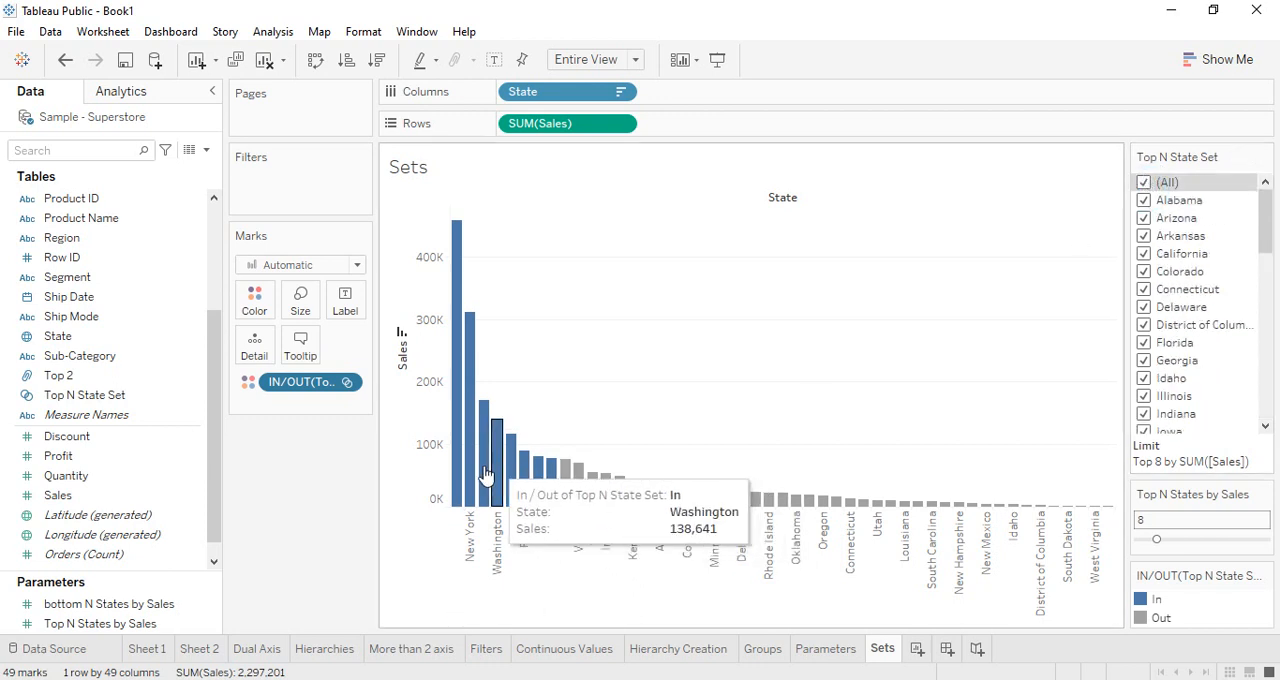
click(1146, 184)
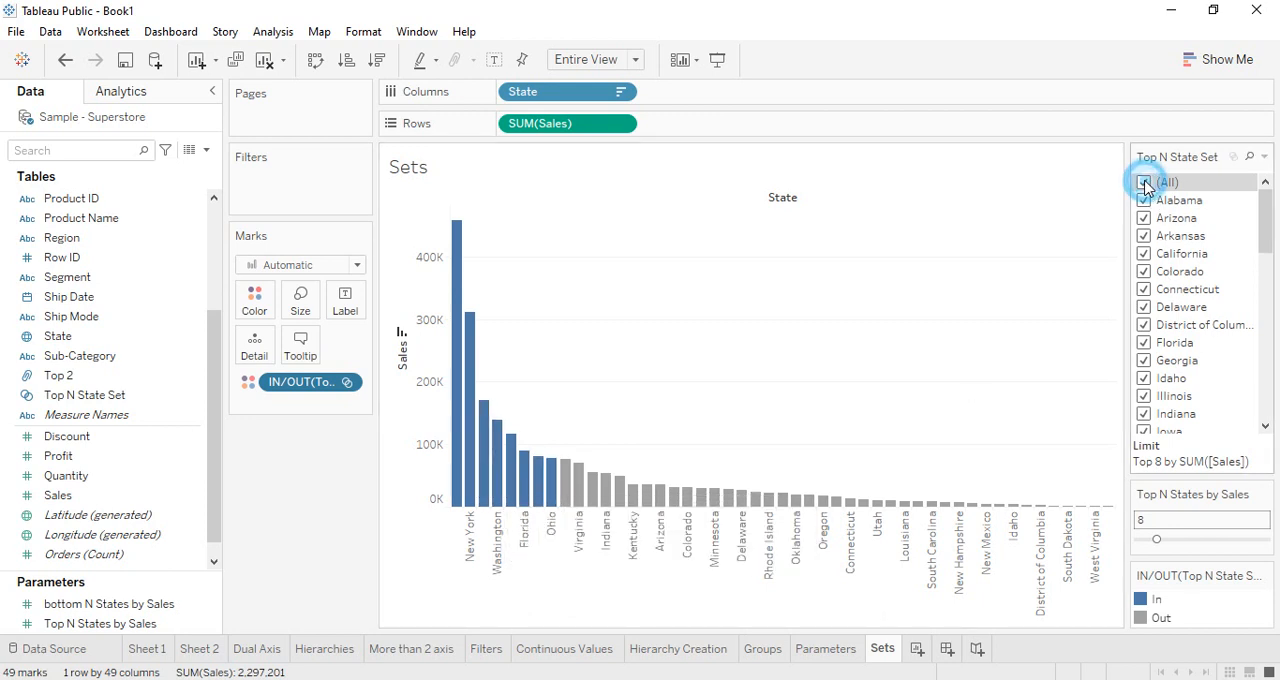
click(1143, 200)
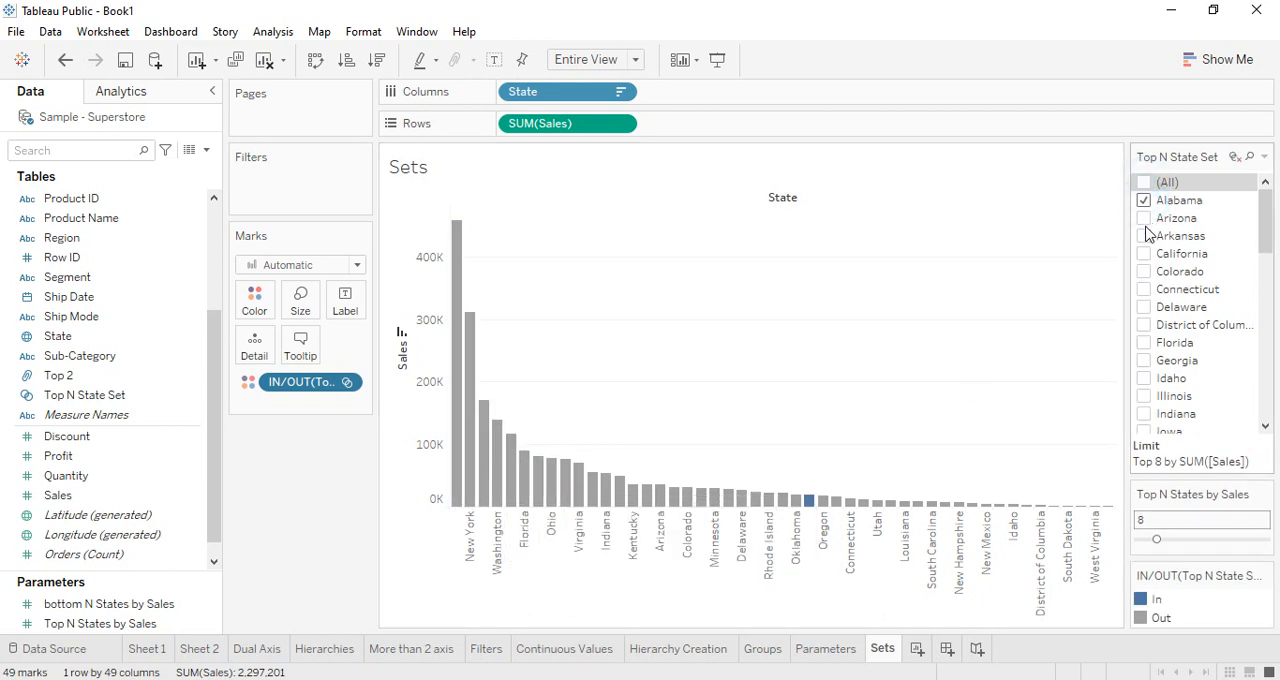
click(1144, 257)
click(1144, 236)
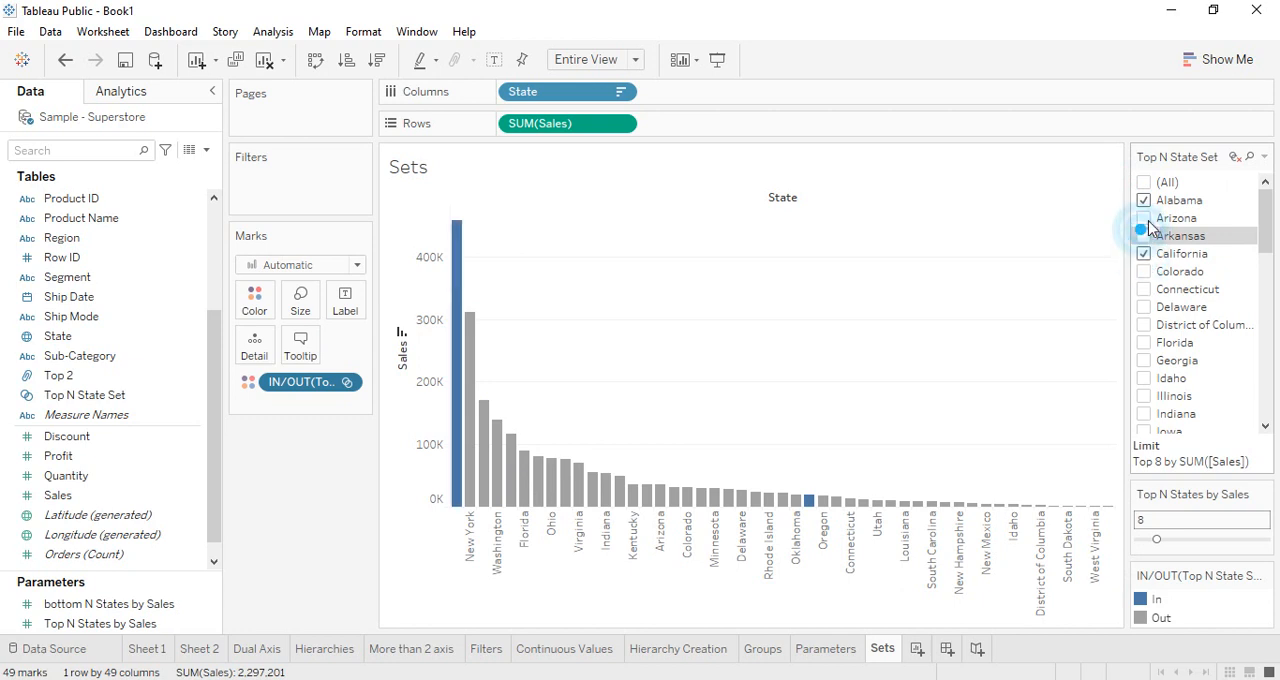
click(1144, 218)
click(1144, 290)
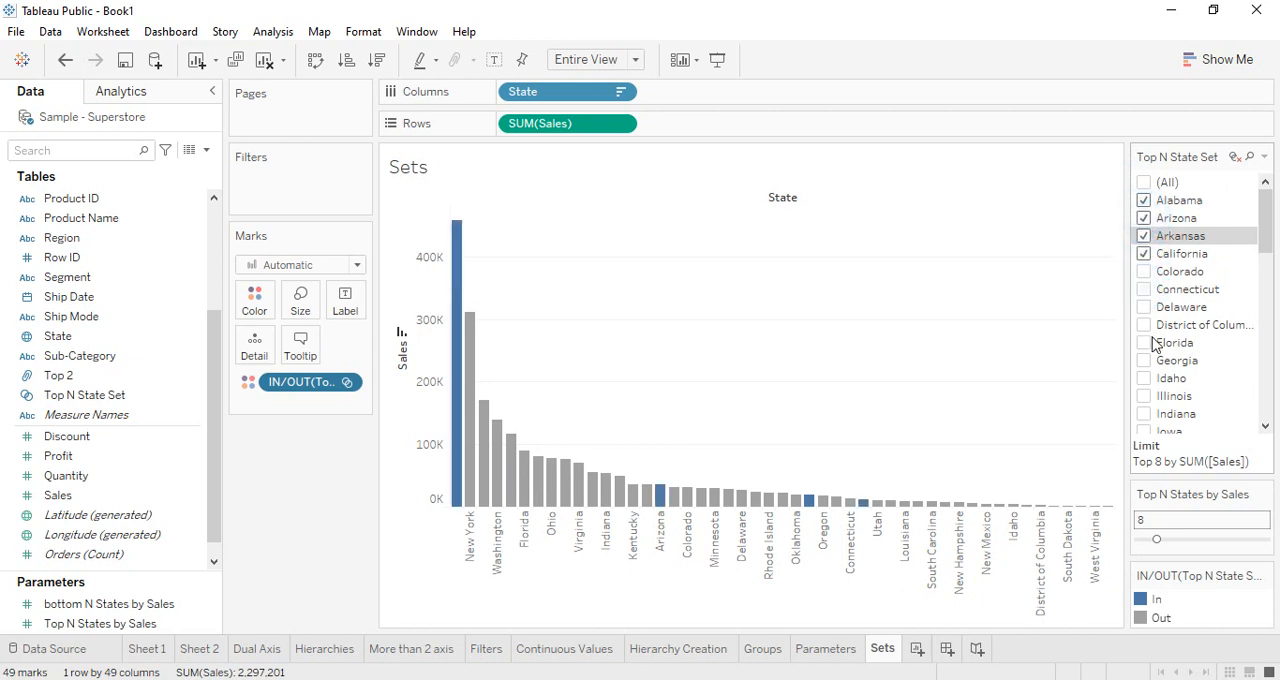
Add District of Columbia, Florida, Georgia, Illinois and Indiana to the states included in Top N State Set
click(1143, 362)
click(1144, 335)
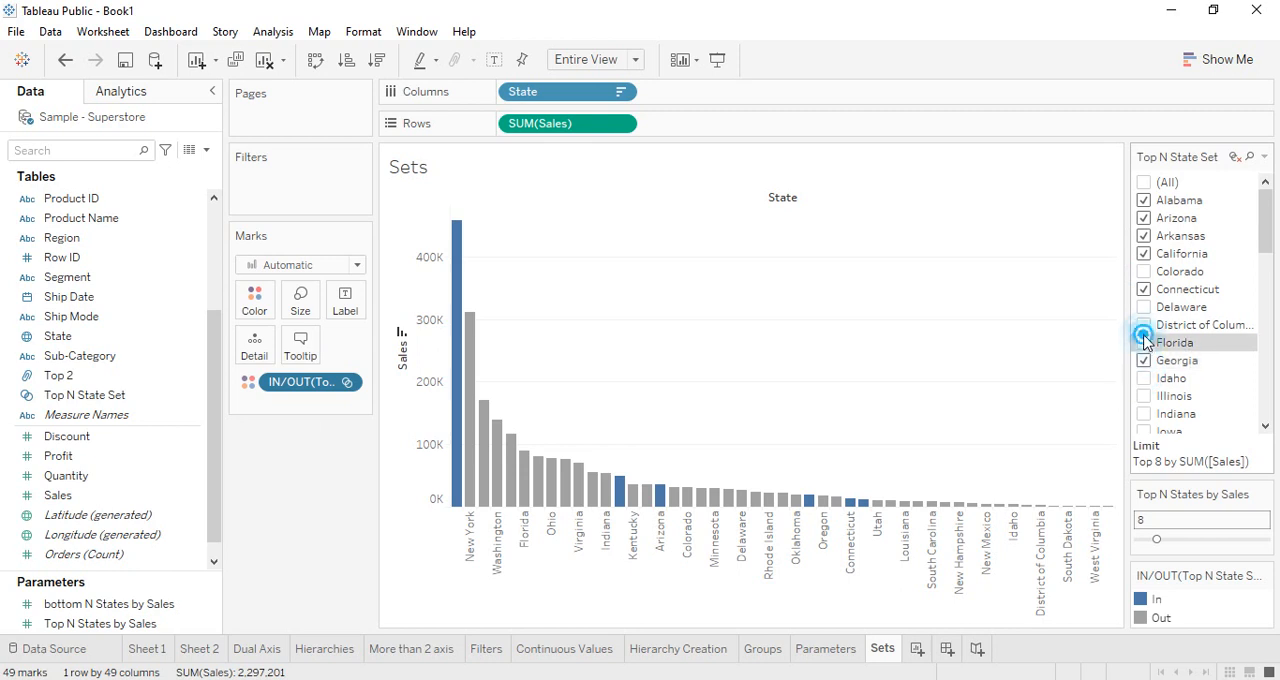
click(1144, 323)
click(1144, 346)
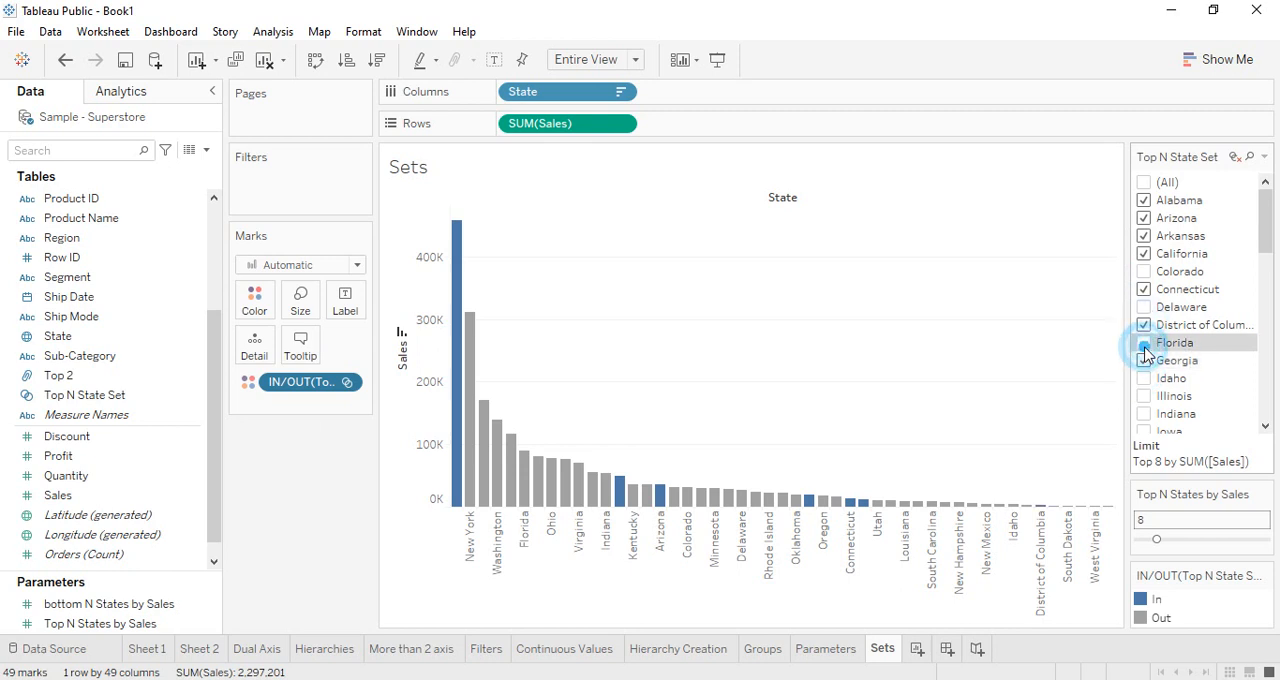
click(1140, 414)
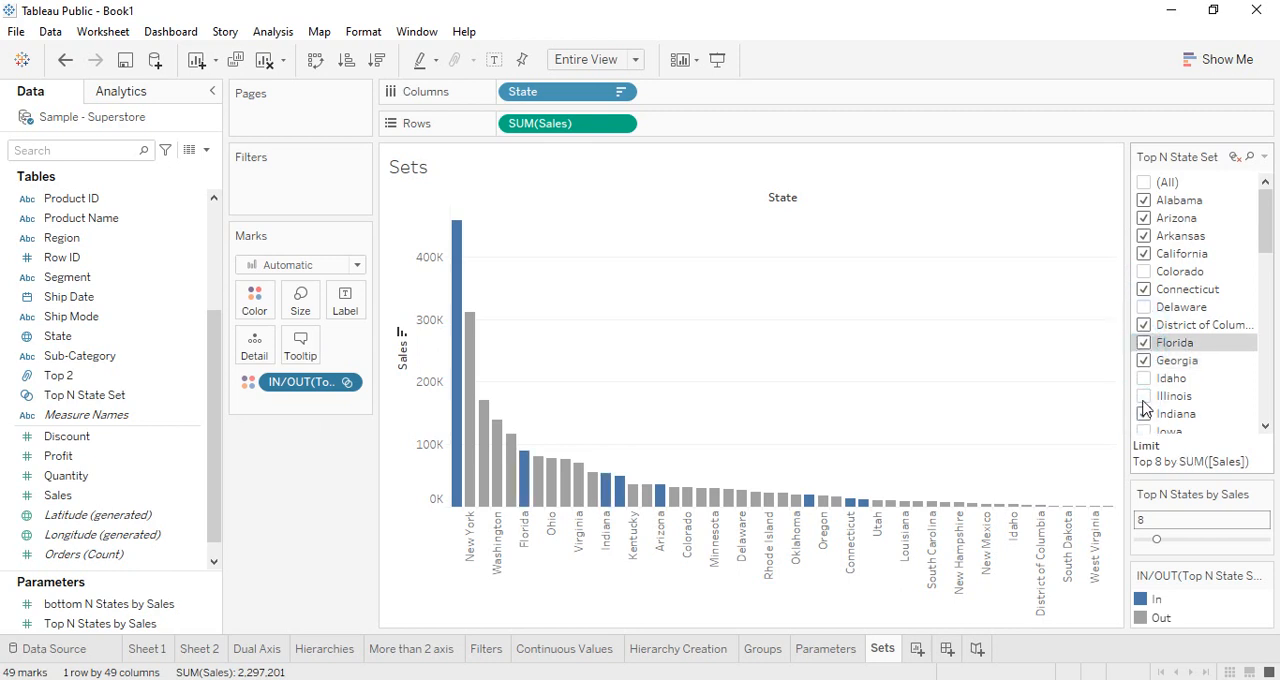
click(1144, 397)
Also include South Carolina, South Dakota and Utah in Top N State Set
scroll(1140, 390, down, 10)
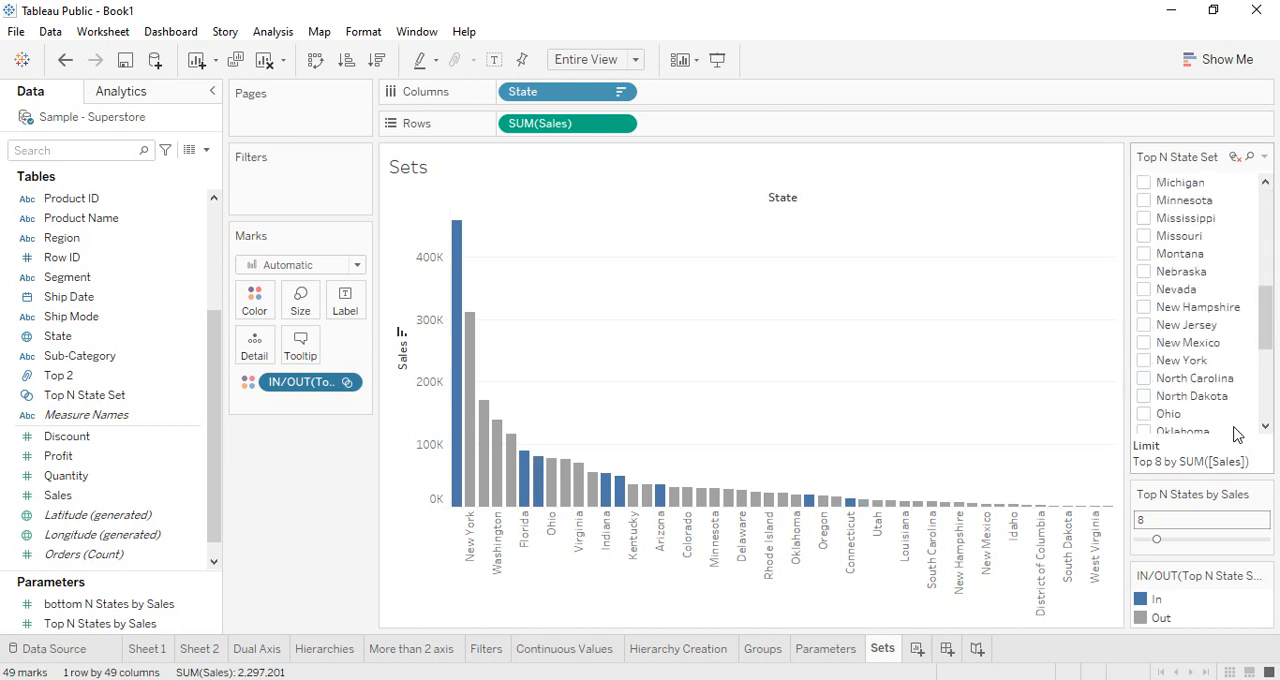
click(1143, 343)
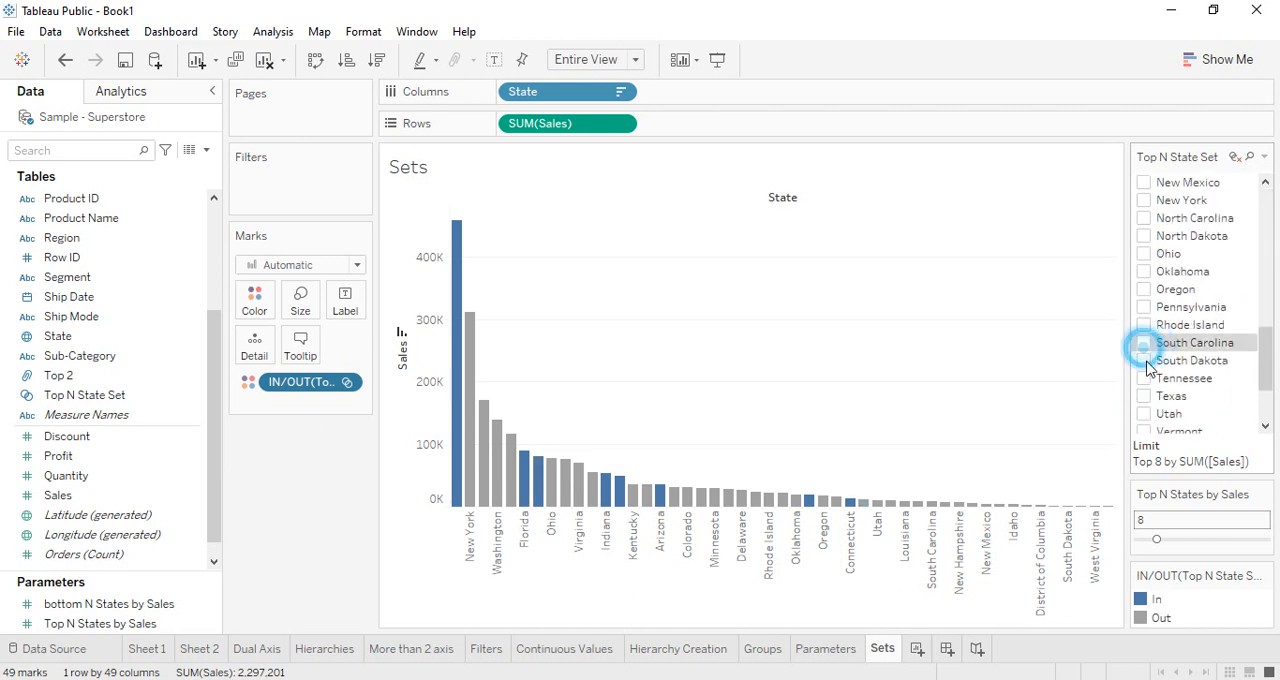
click(1143, 361)
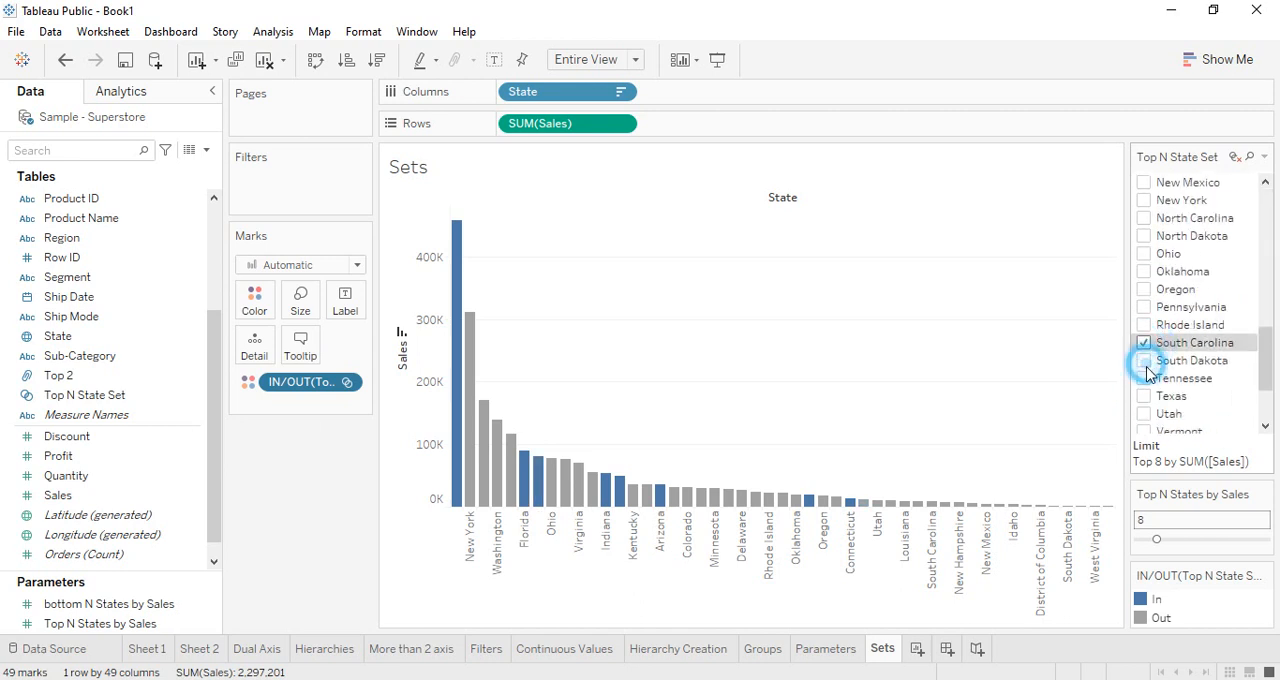
click(323, 508)
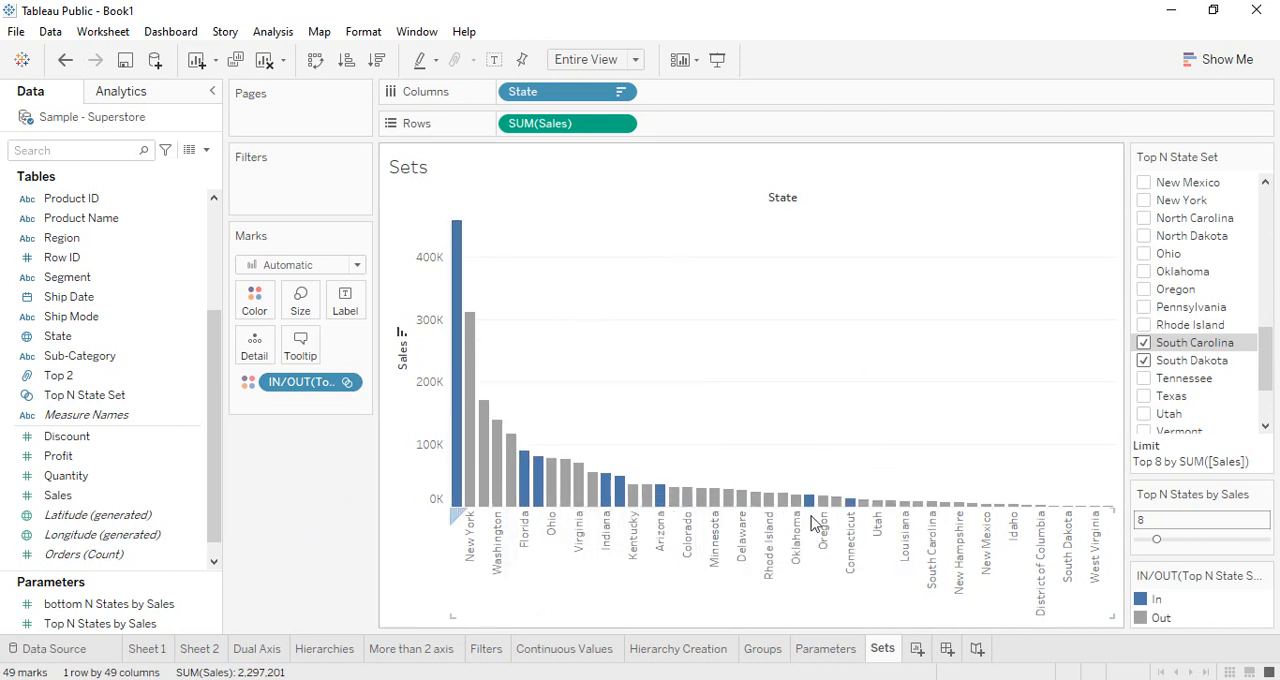
click(1143, 414)
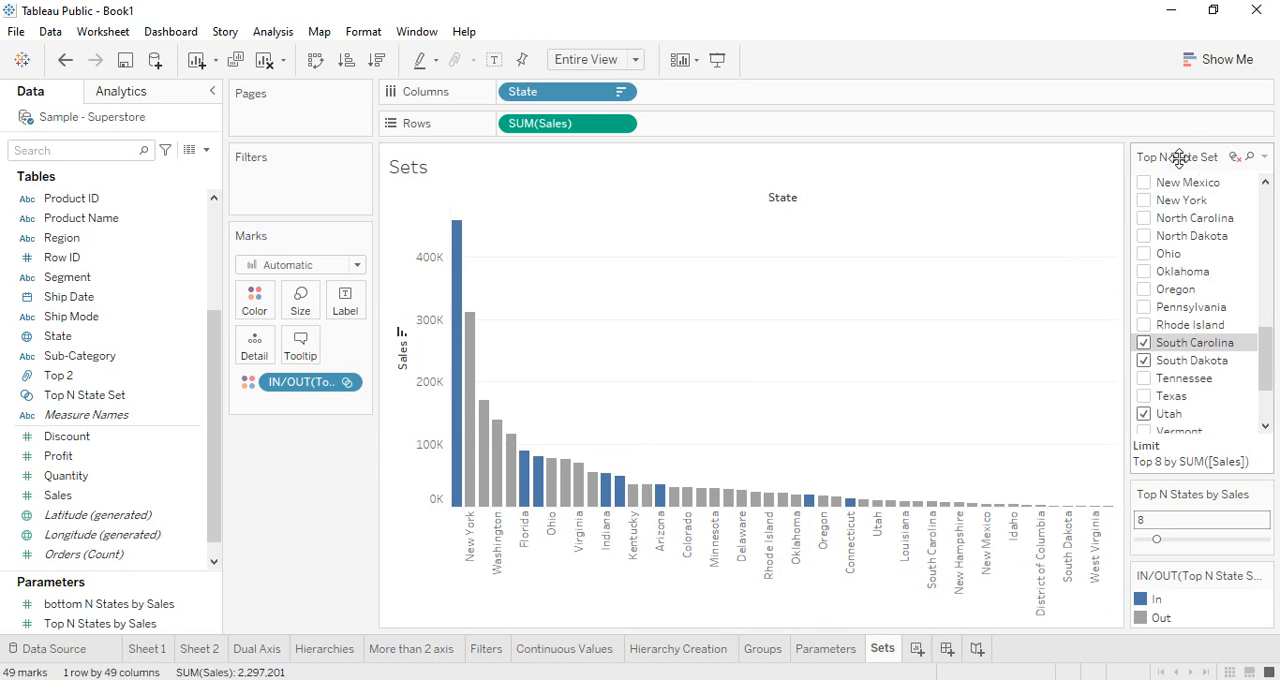
Reset the Top N State Set control to include all states, and hide its card
click(1235, 160)
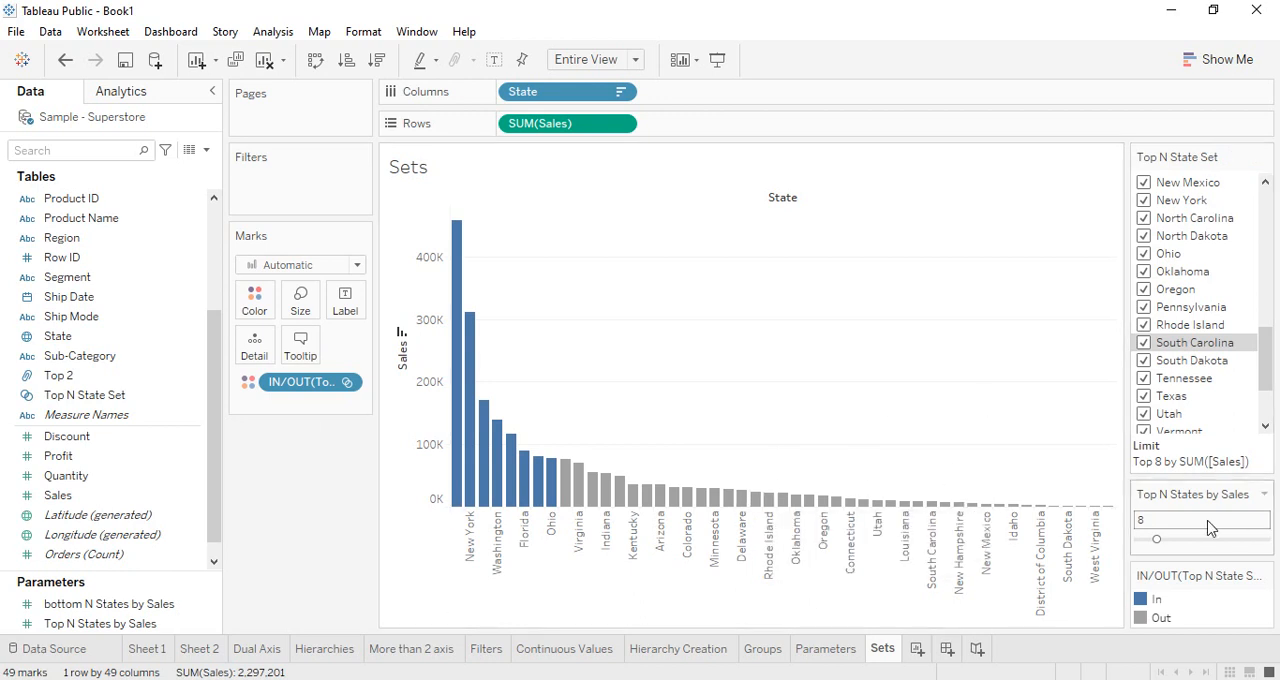
click(1265, 157)
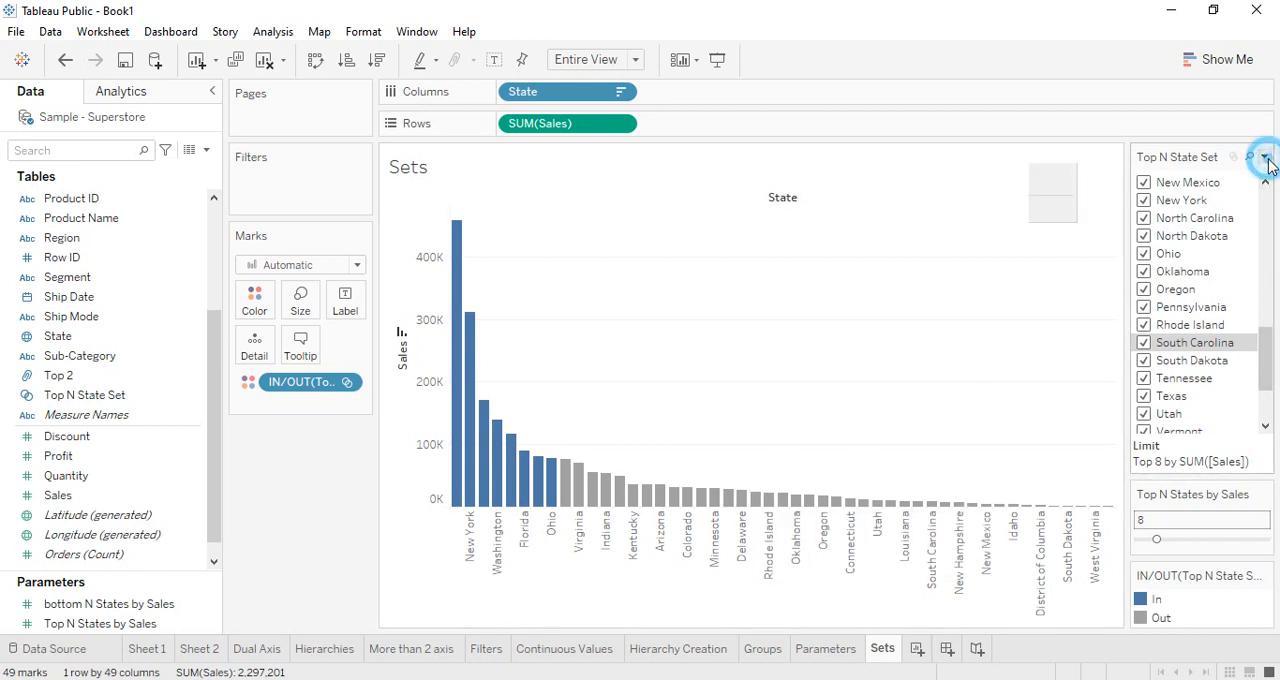
click(1080, 449)
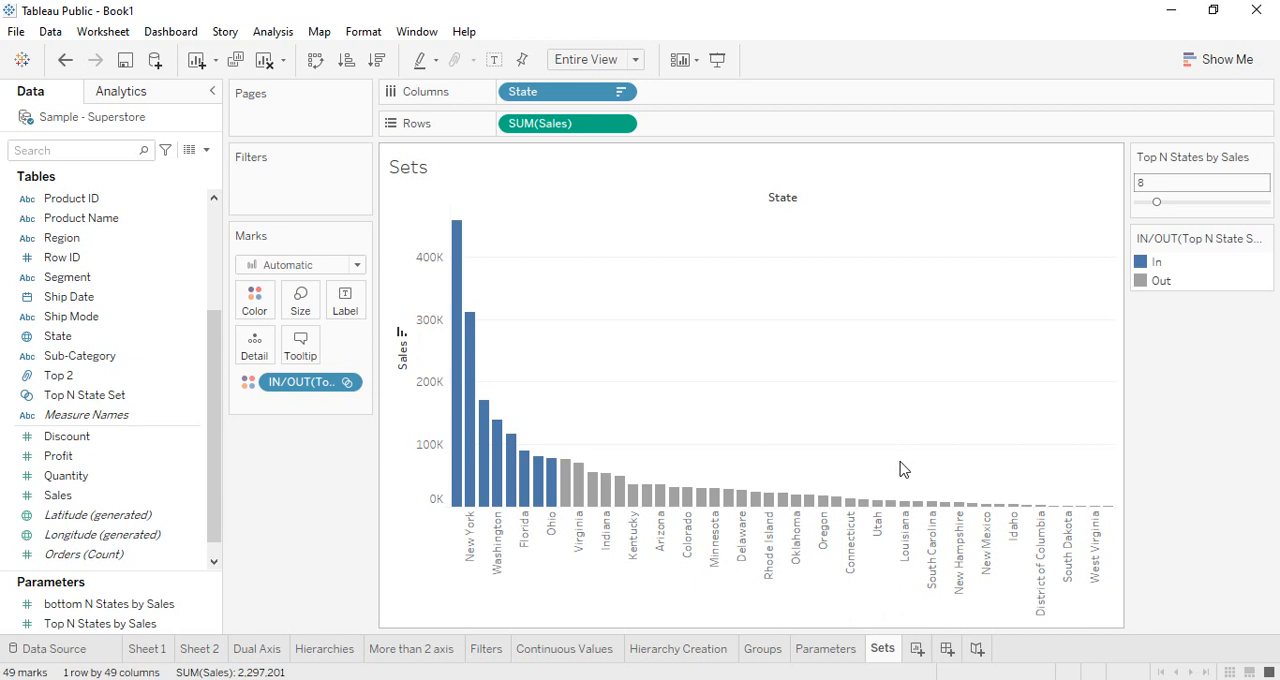
Edit the bar colors so that In members of Top N State Set are yellow and Out members are orange
click(254, 299)
click(320, 360)
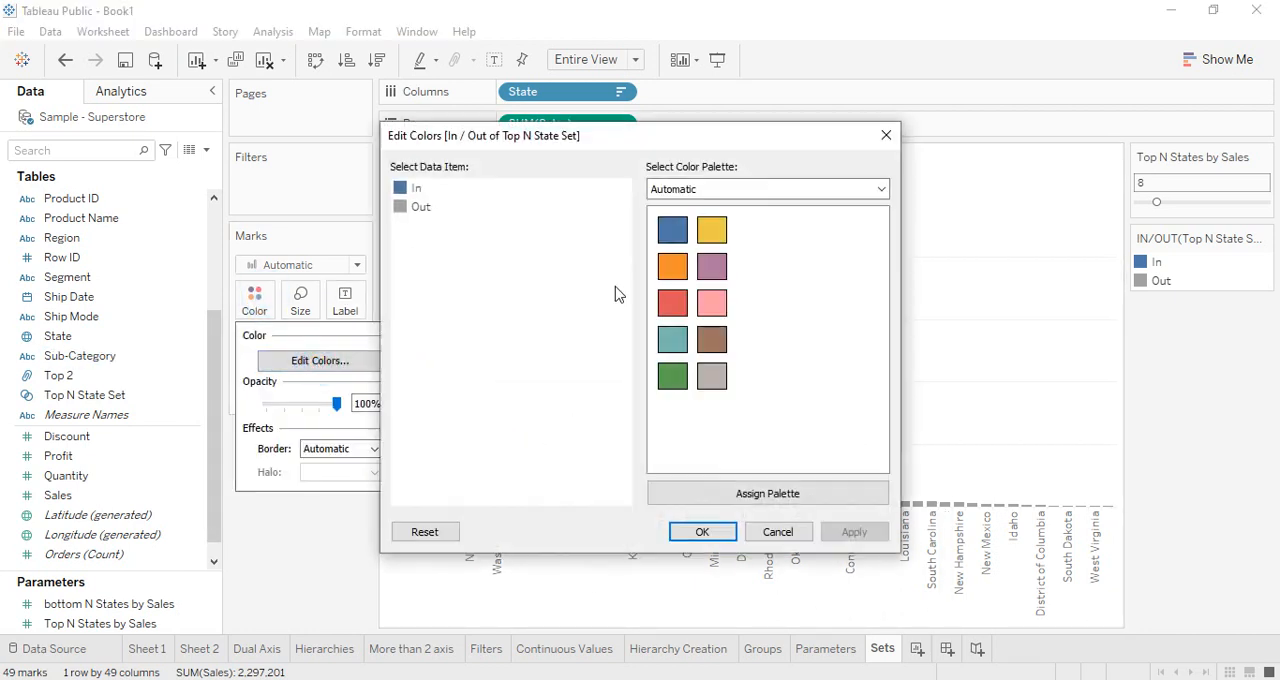
click(406, 188)
click(712, 230)
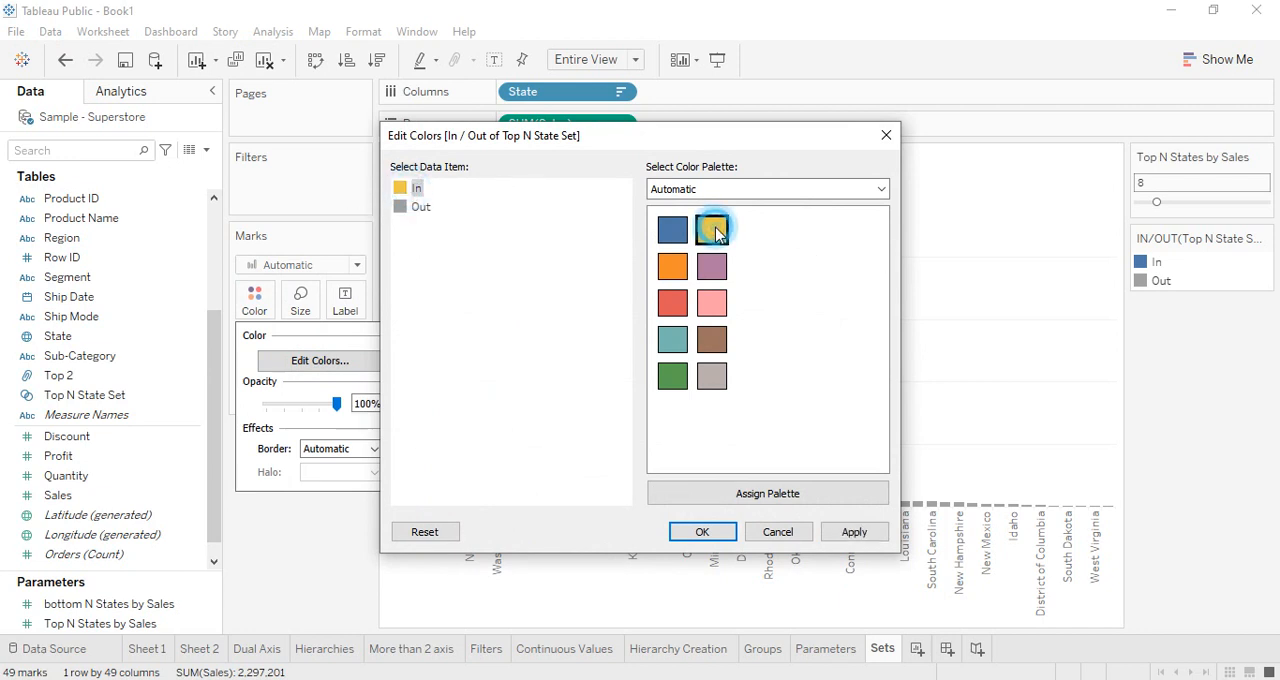
click(410, 207)
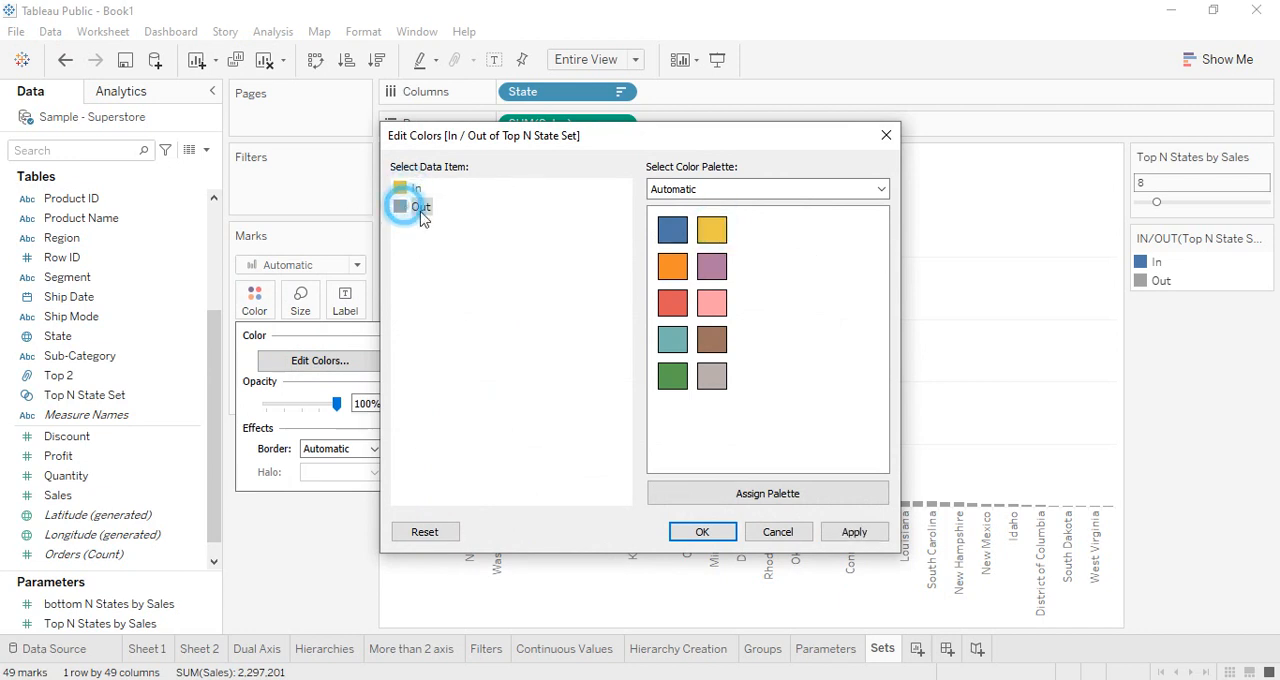
click(674, 267)
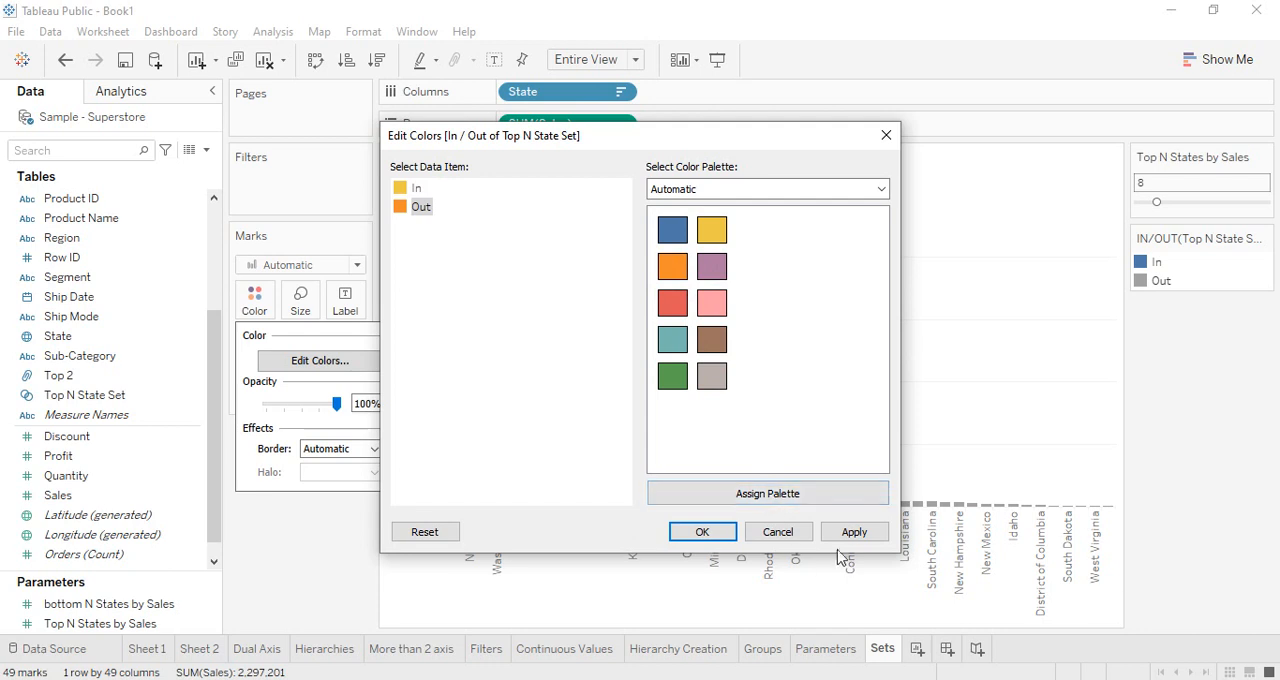
click(862, 533)
click(697, 532)
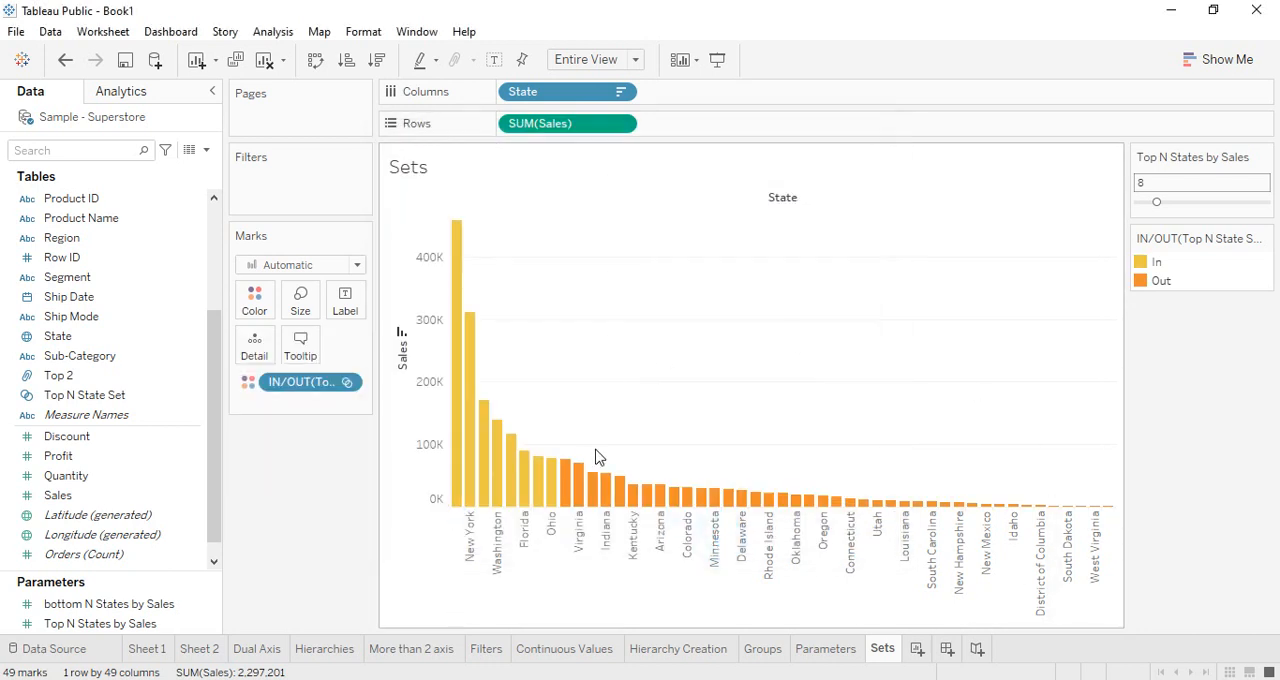
Try coloring the bars by the individual members in Top N State Set, and remove the resulting filter and coloring
right_click(316, 386)
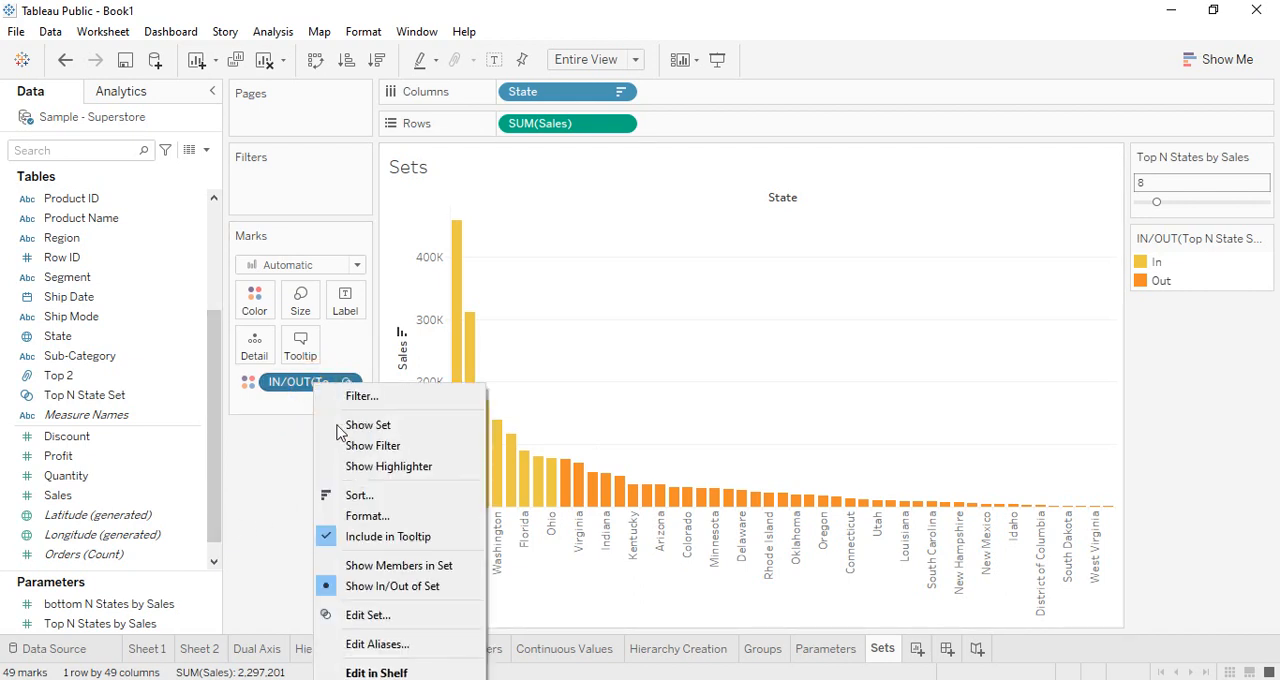
click(364, 566)
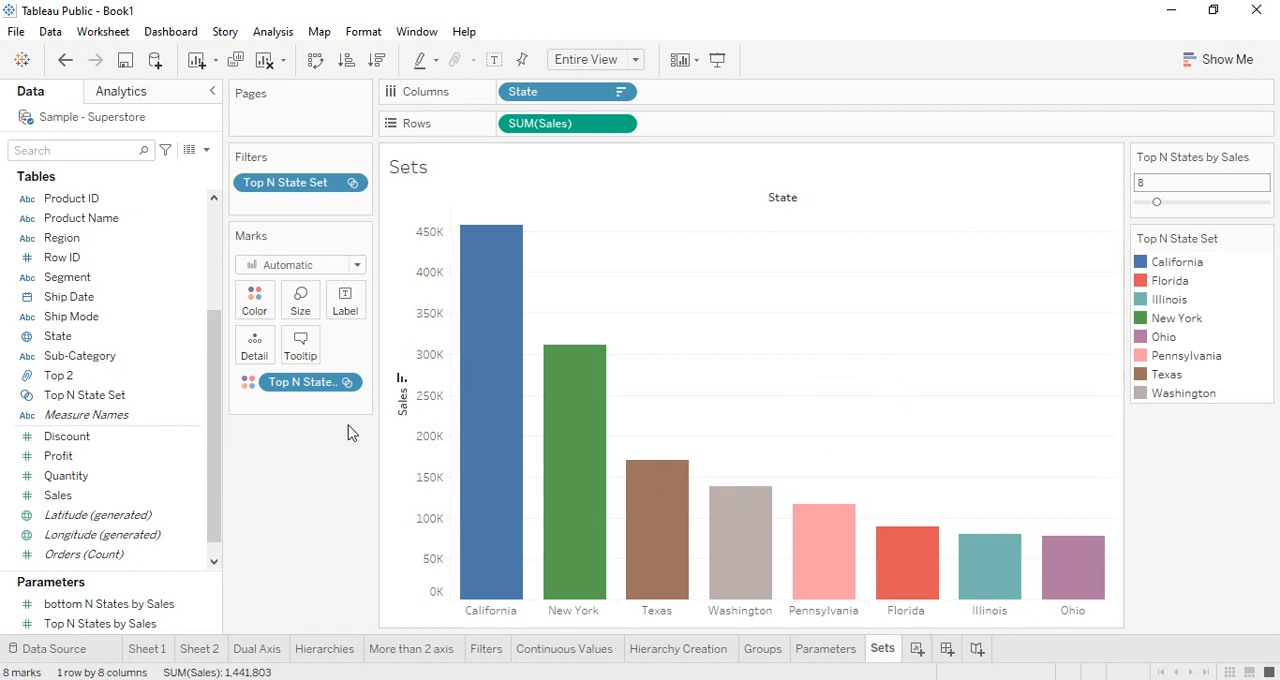
drag(288, 184, 292, 497)
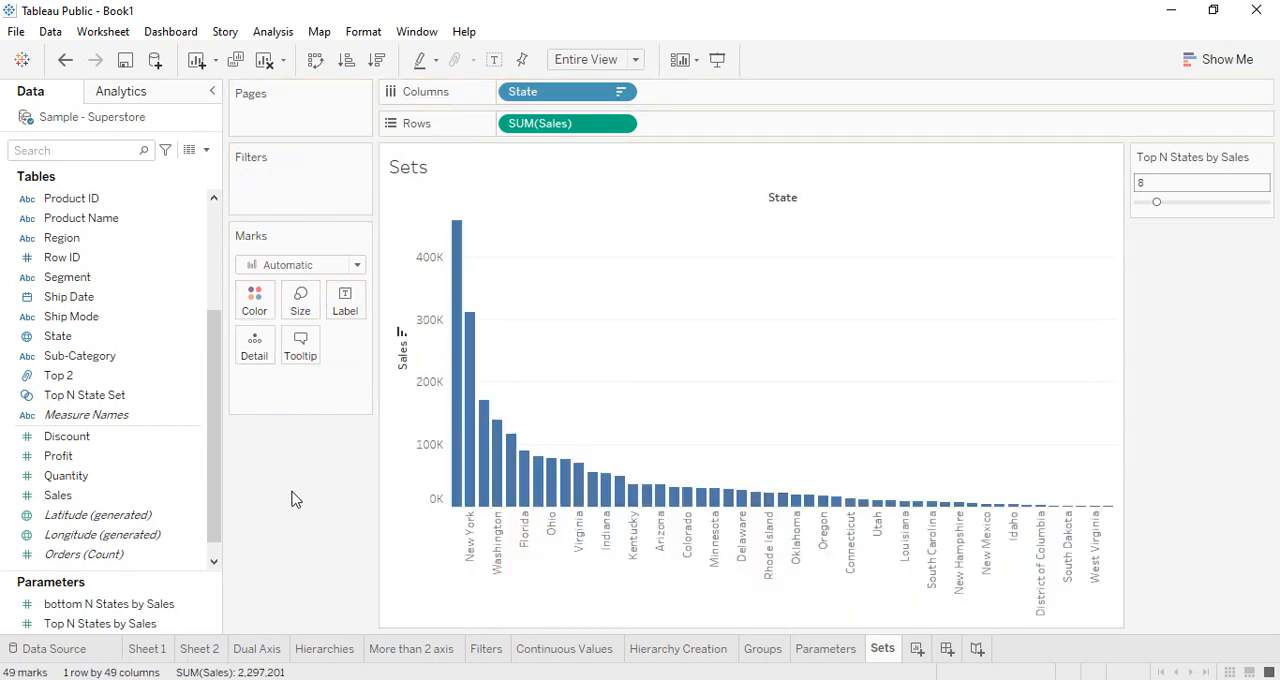
Color the bars by the Top N States by Sales parameter, and replace it with Top N State Set shown as In/Out of Set
drag(57, 618, 255, 295)
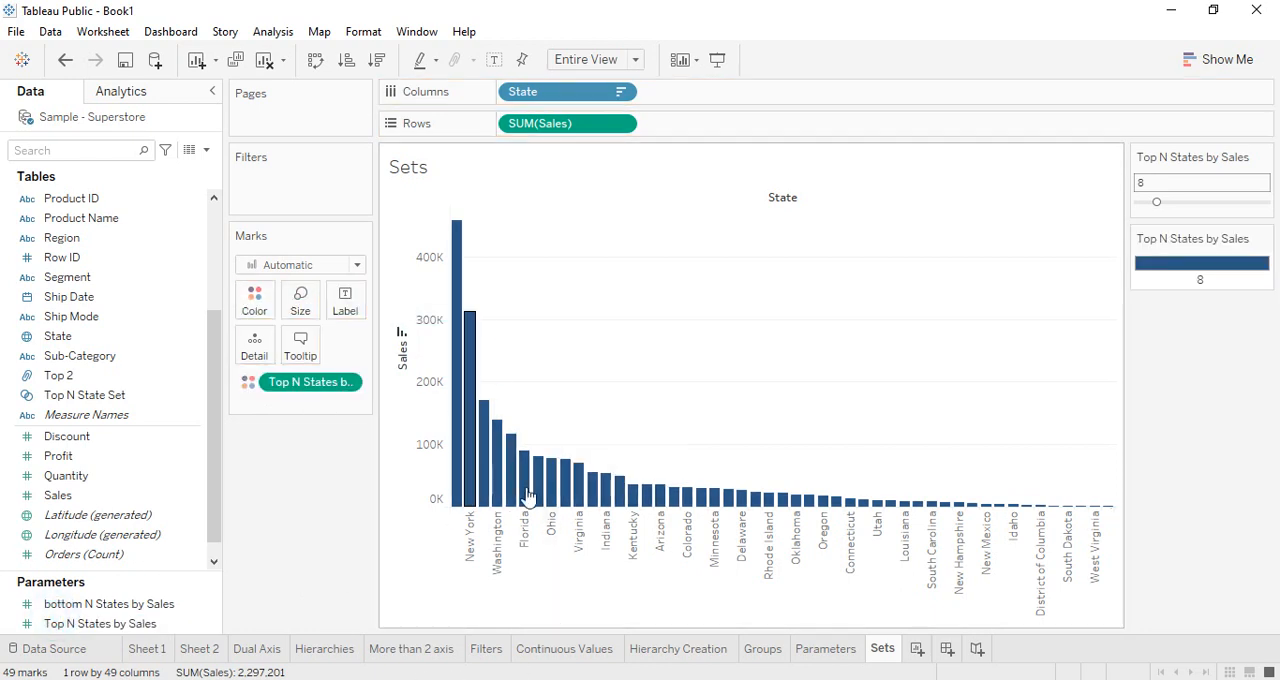
drag(300, 382, 254, 303)
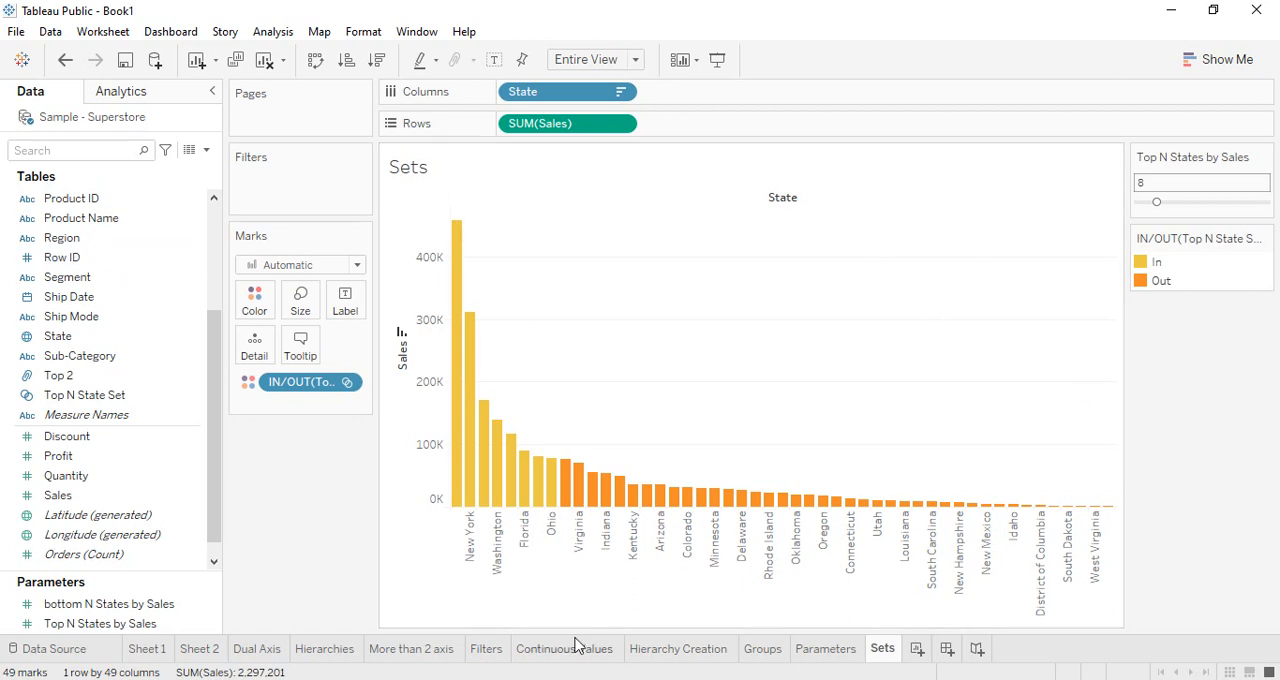
right_click(334, 381)
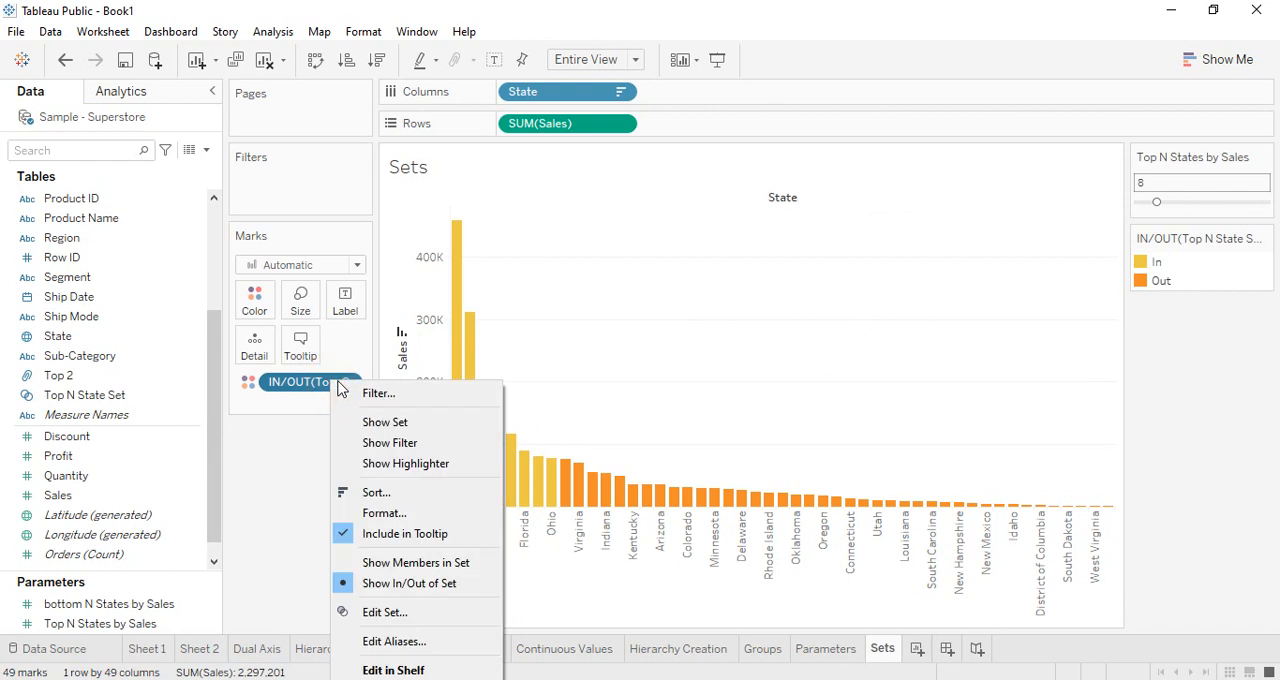
click(357, 592)
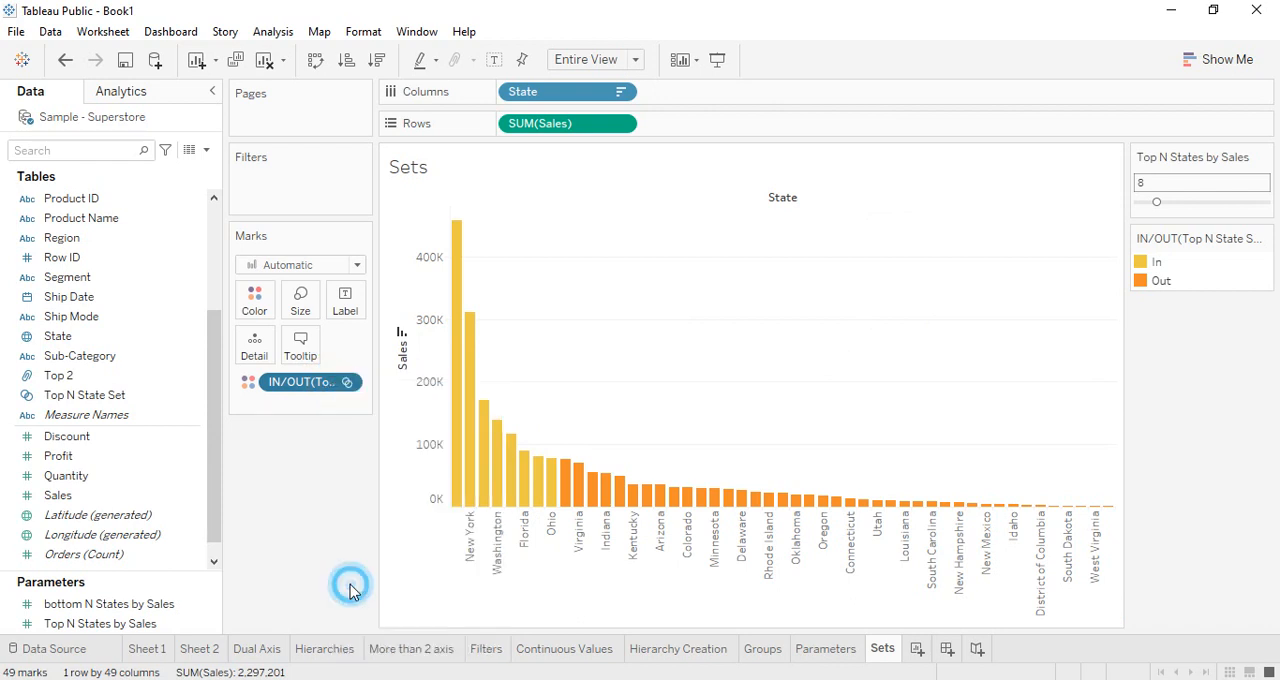
Examine the top-limit definition of Top N State Set, including the available fields and aggregations, and close it
right_click(340, 381)
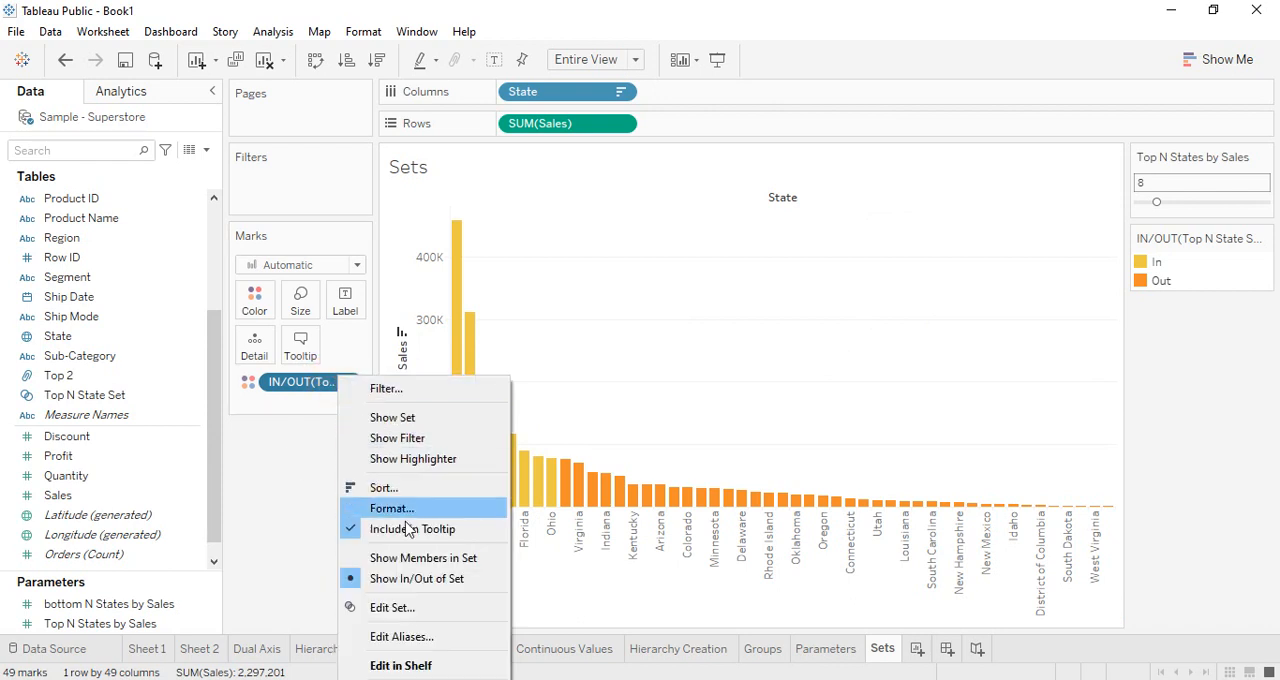
click(401, 615)
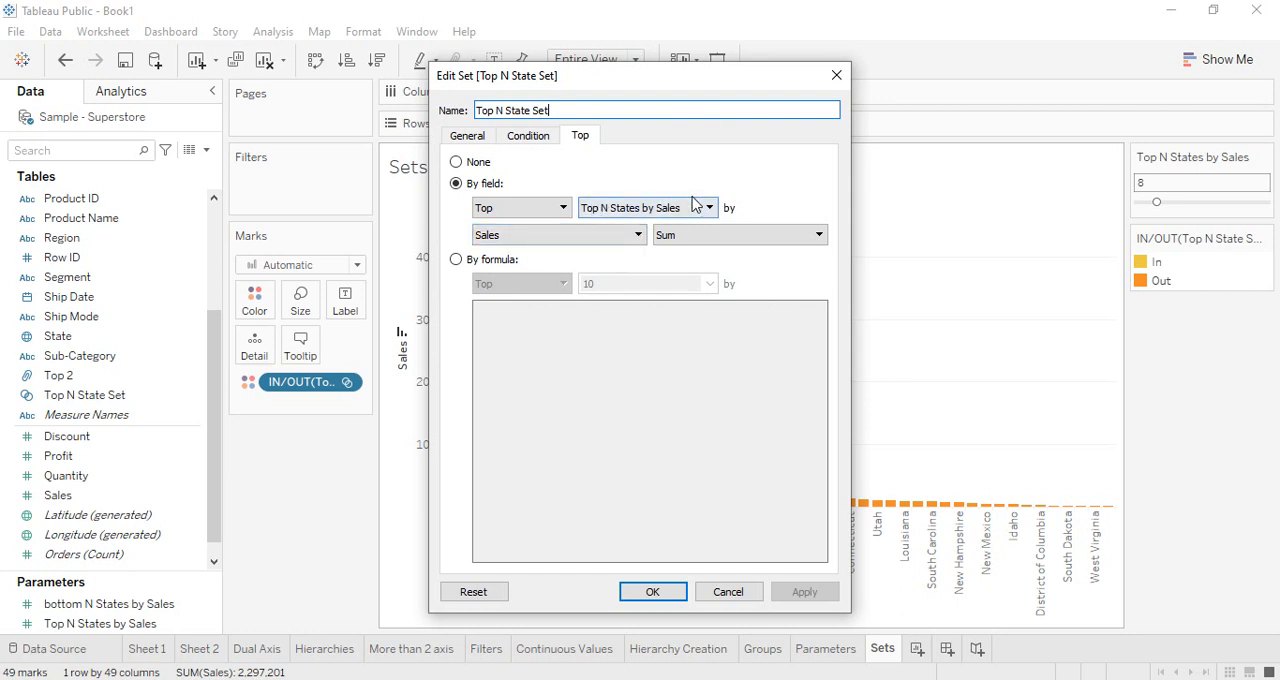
click(639, 235)
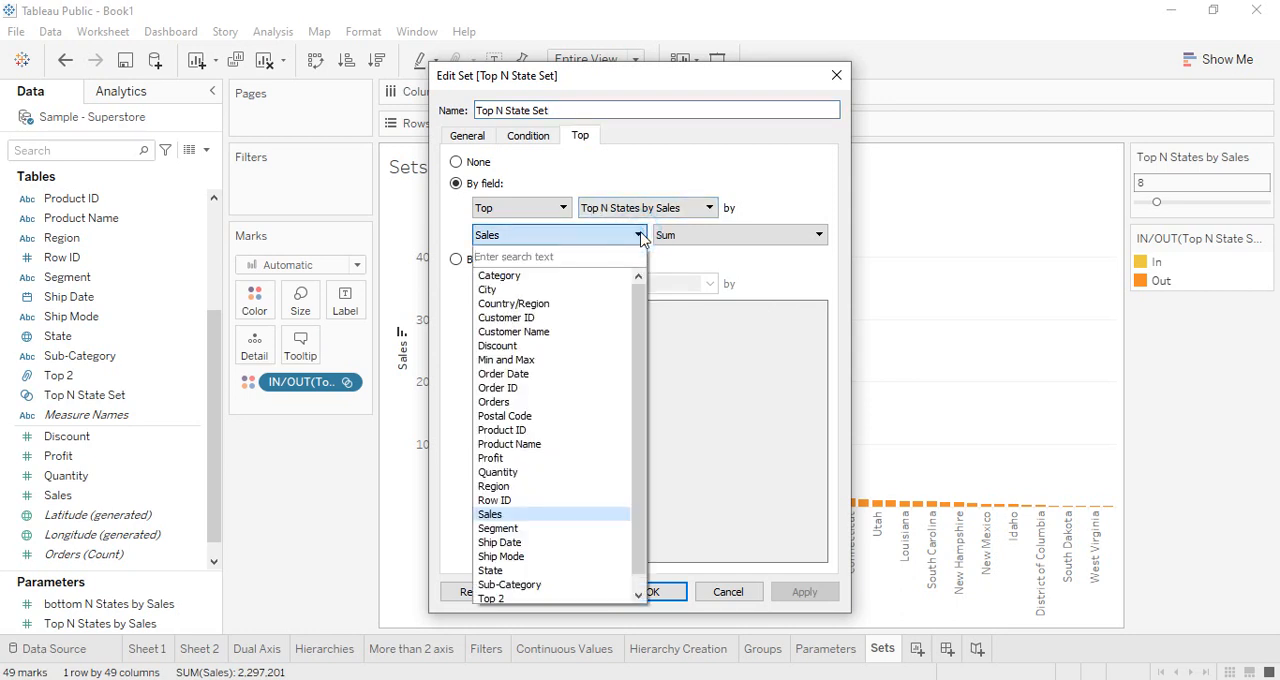
click(718, 241)
click(716, 240)
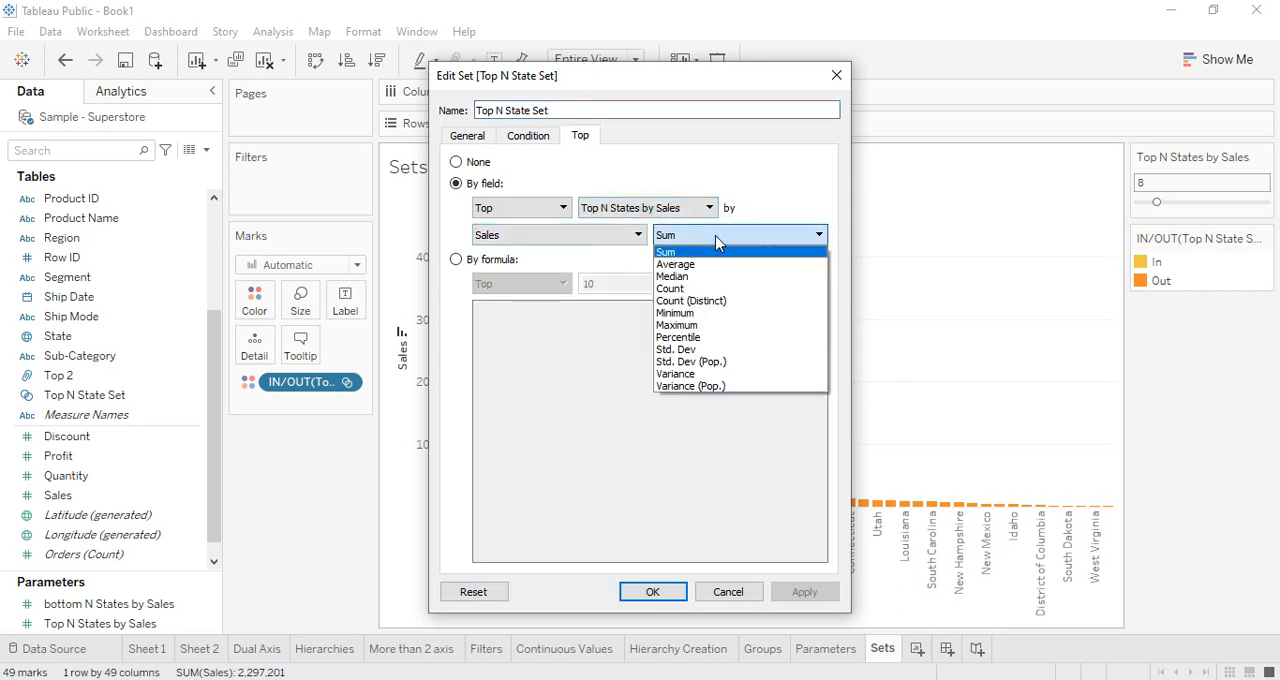
click(640, 236)
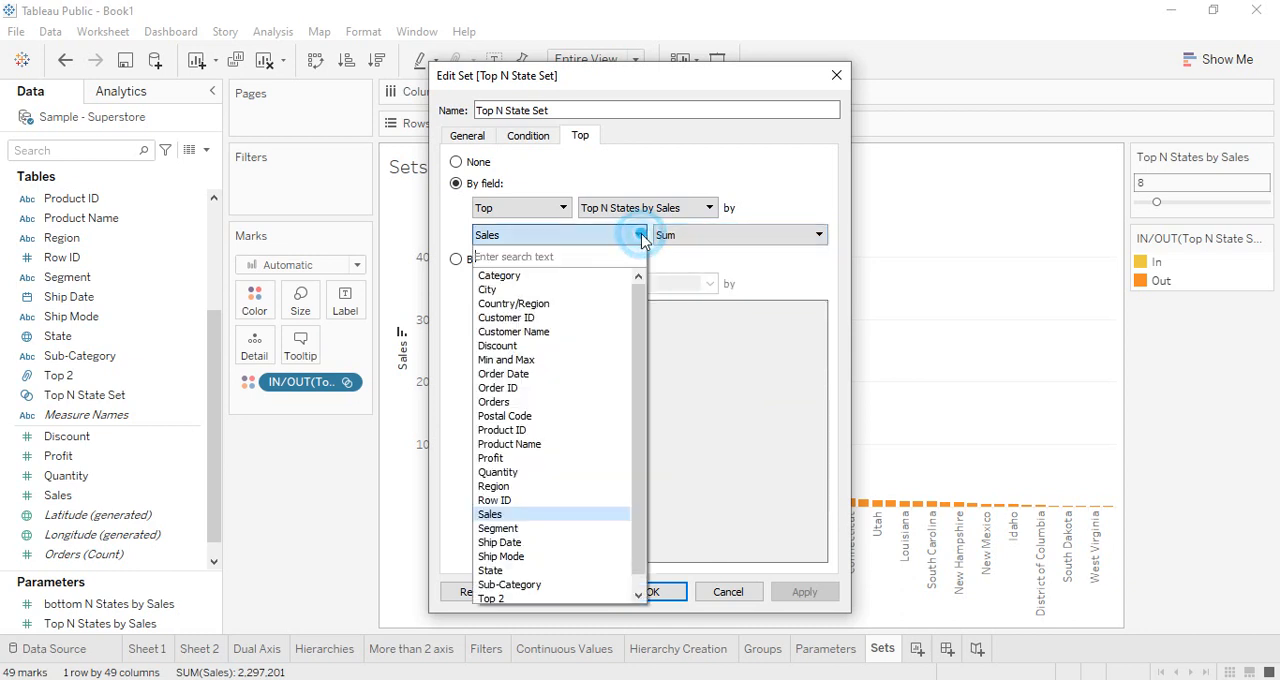
click(640, 236)
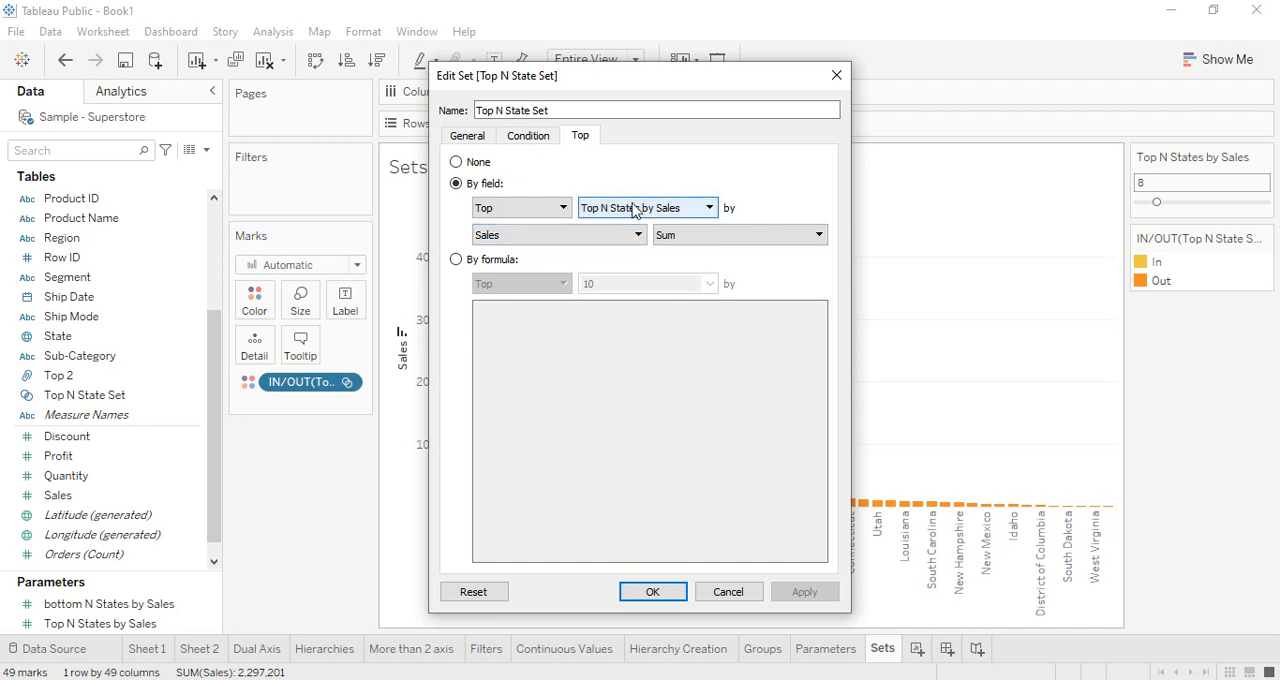
click(652, 591)
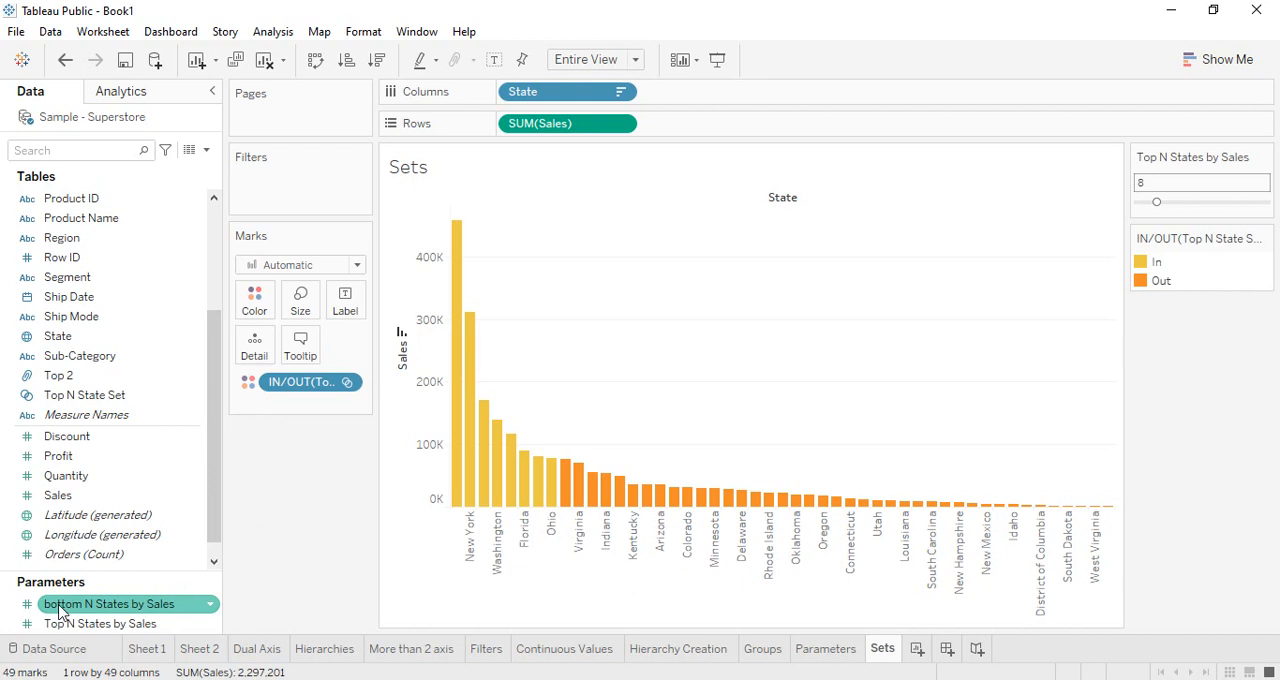
Start a new set based on the State field and name it Bottom N State Set
click(97, 340)
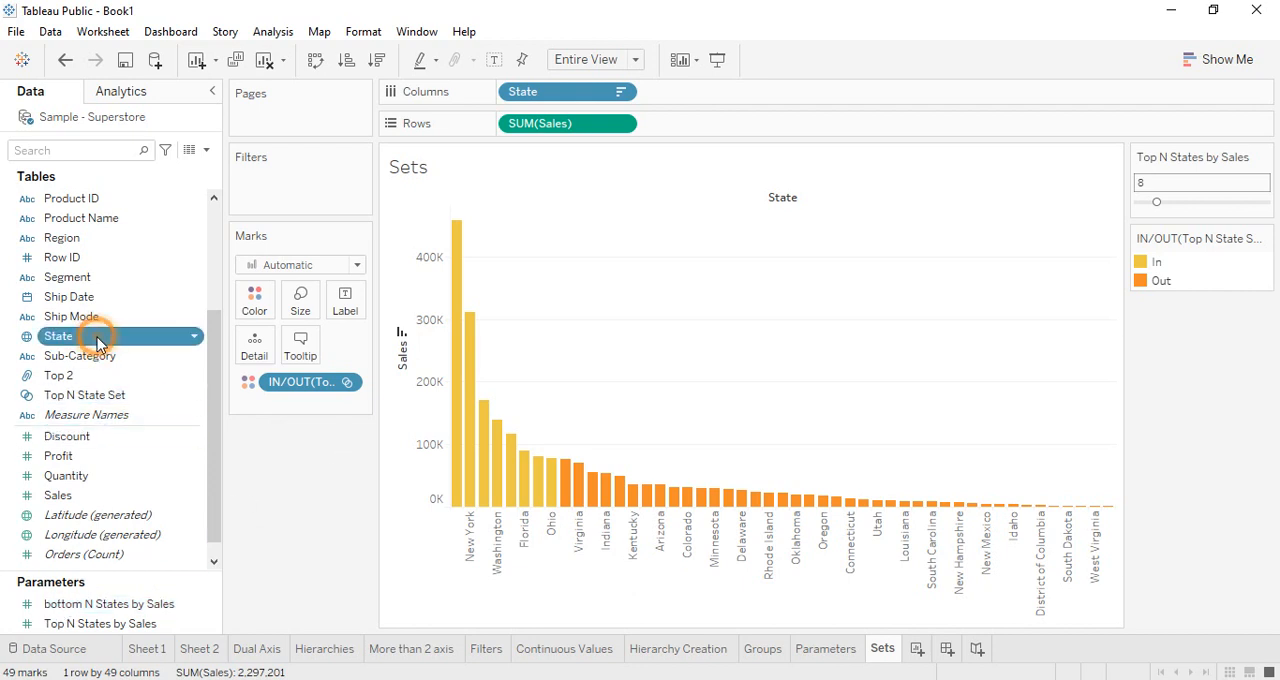
right_click(97, 343)
mouse_move(203, 157)
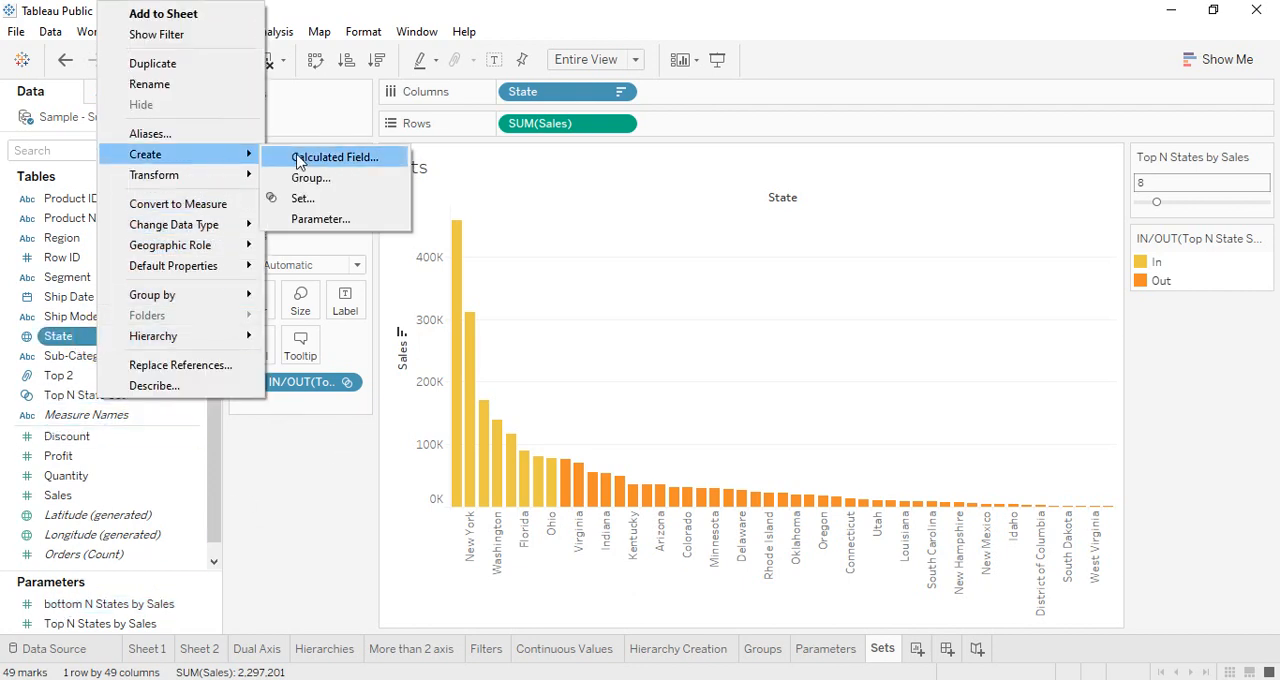
click(303, 198)
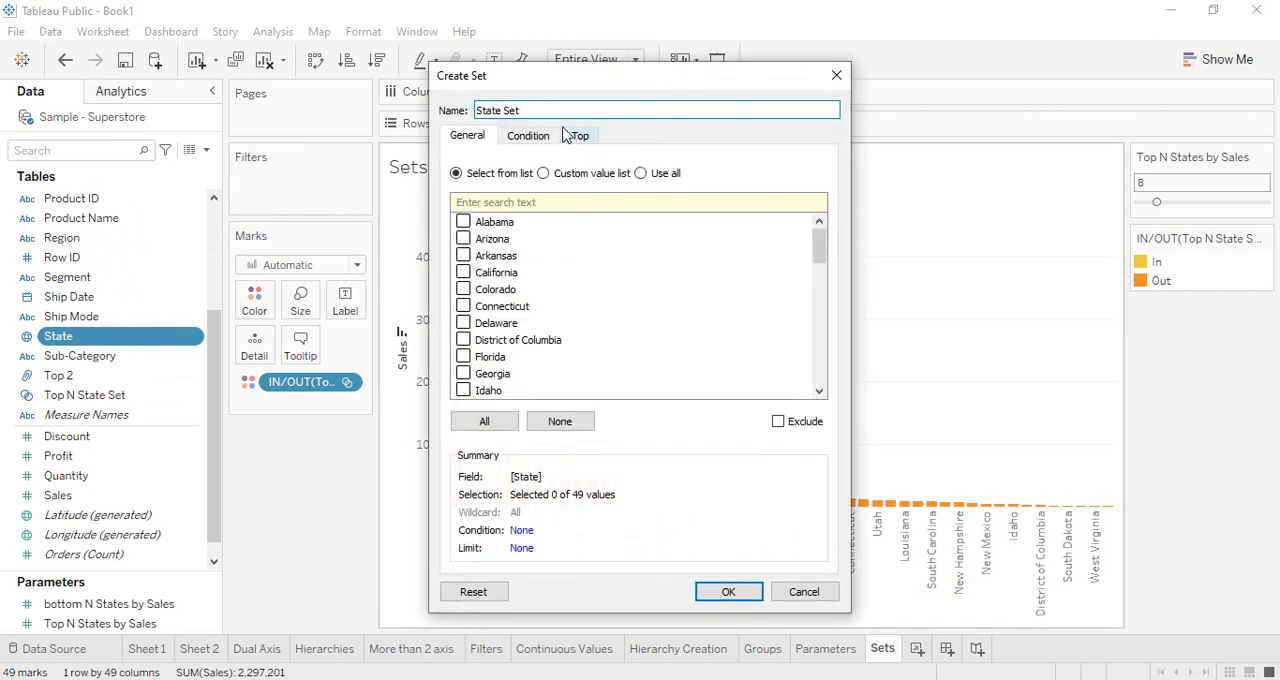
triple_click(557, 109)
text(Bottom N)
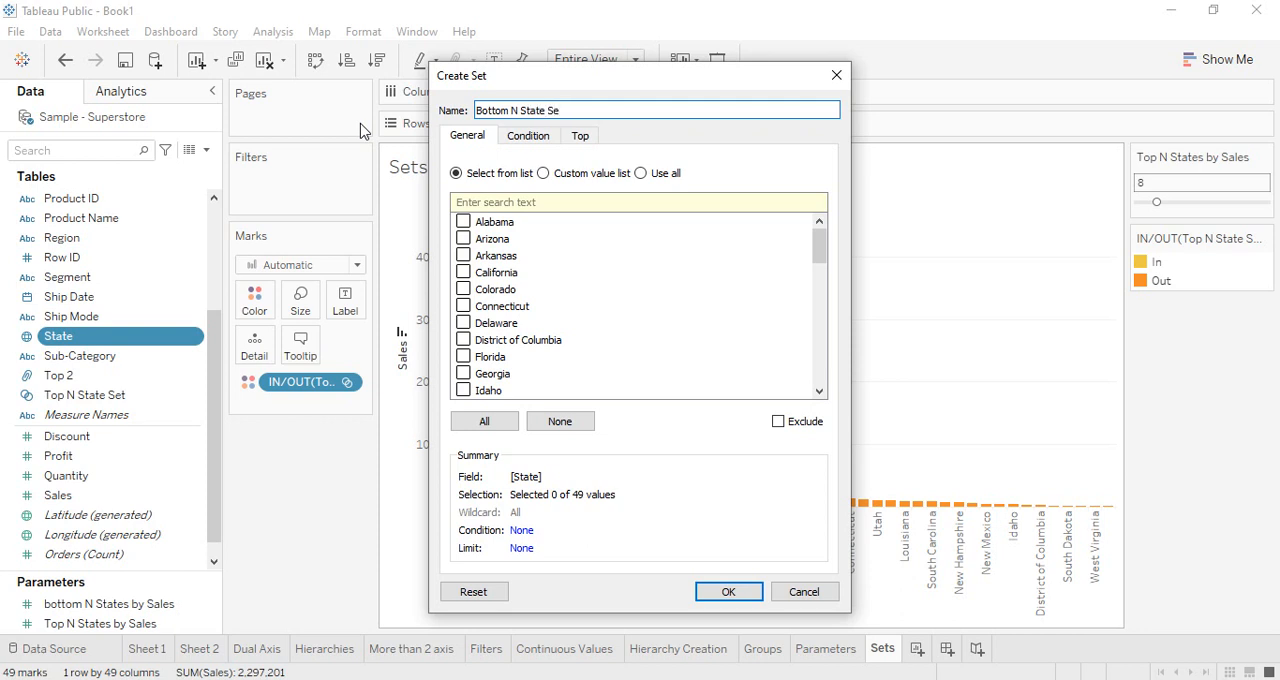
Limit Bottom N State Set by field to the bottom N States by Sales parameter, using the sum of Sales, and create it
click(598, 138)
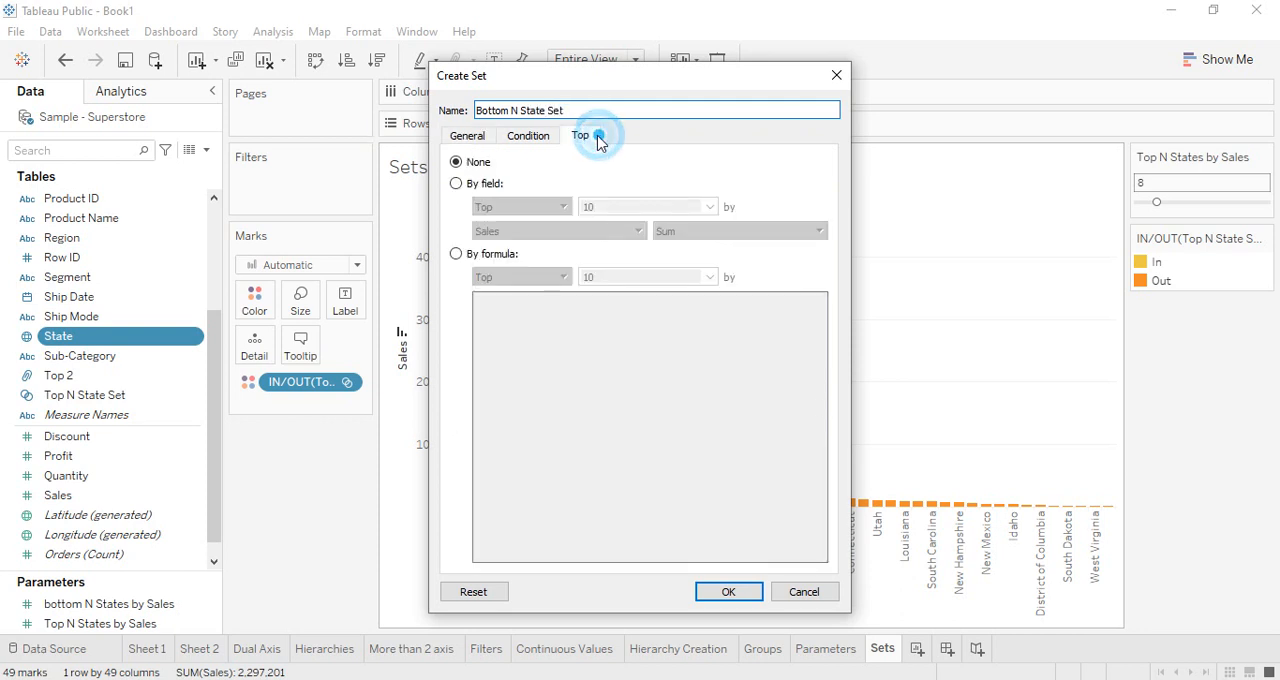
click(480, 183)
click(518, 206)
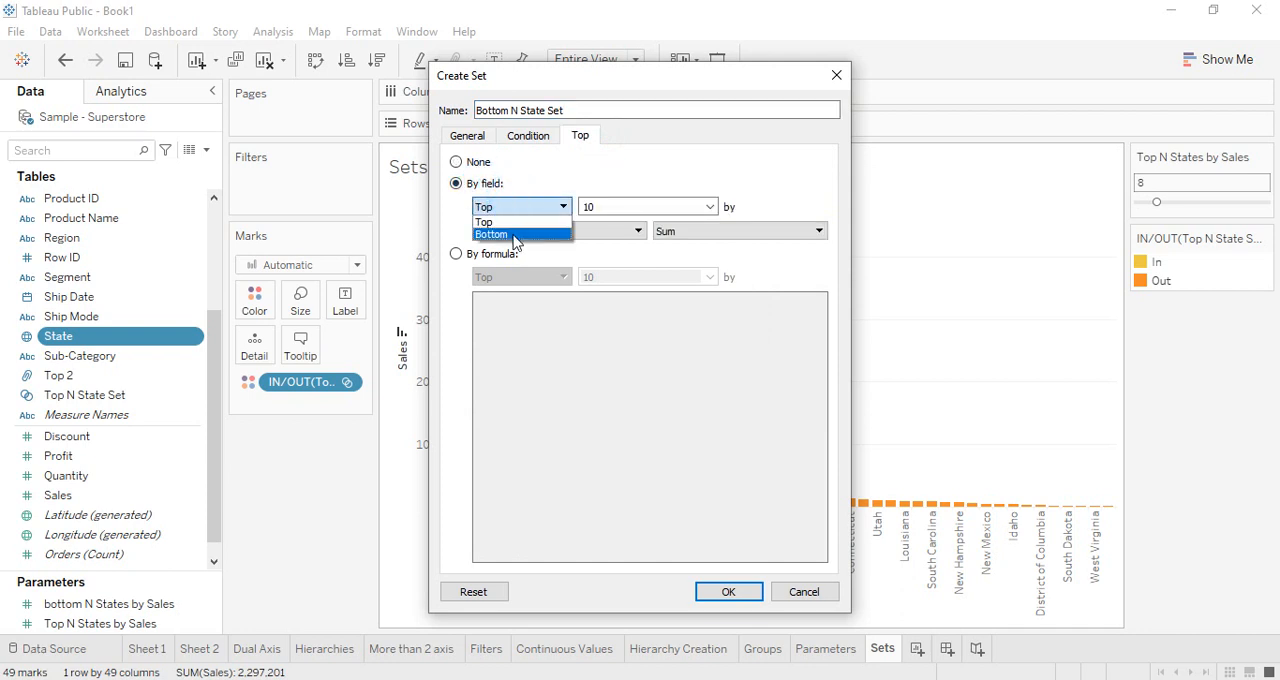
click(514, 238)
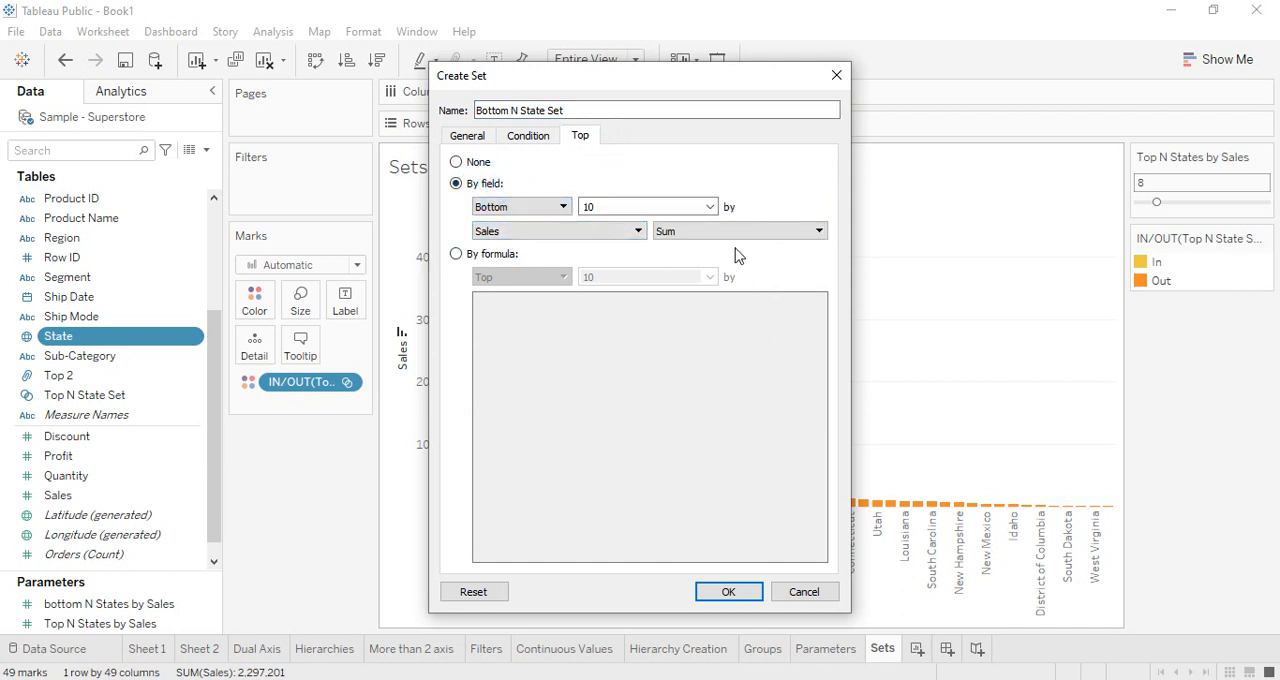
click(709, 206)
click(632, 250)
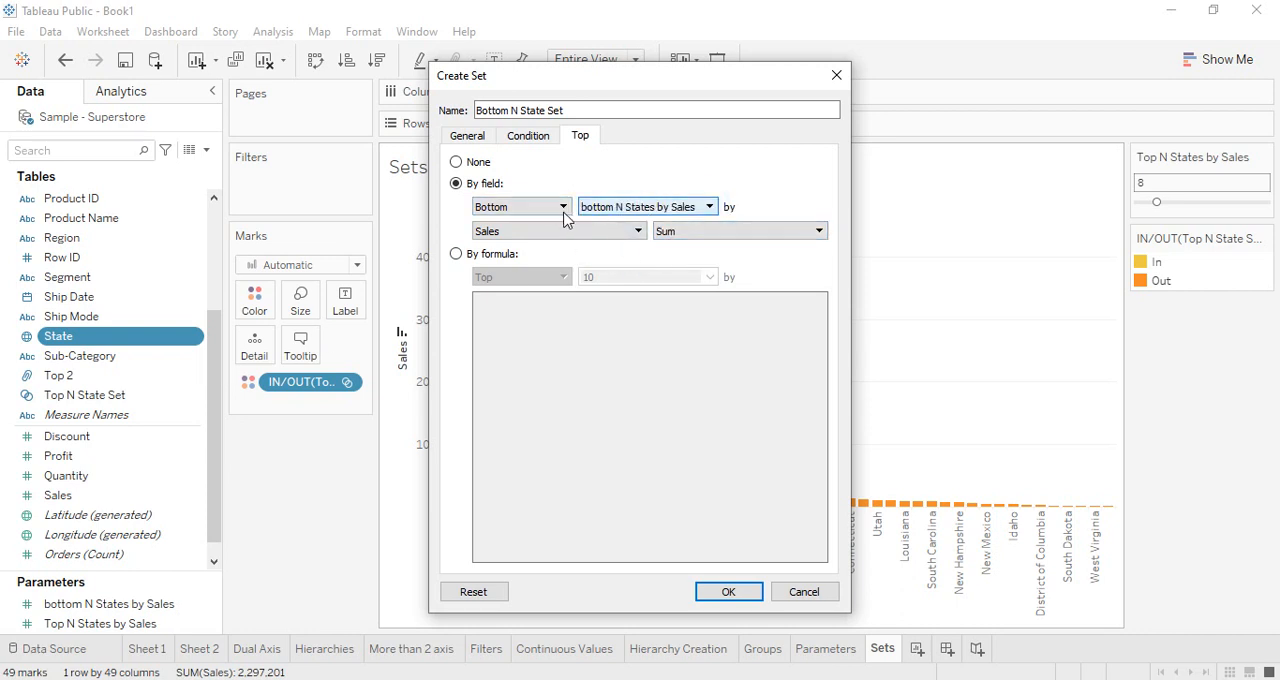
click(728, 591)
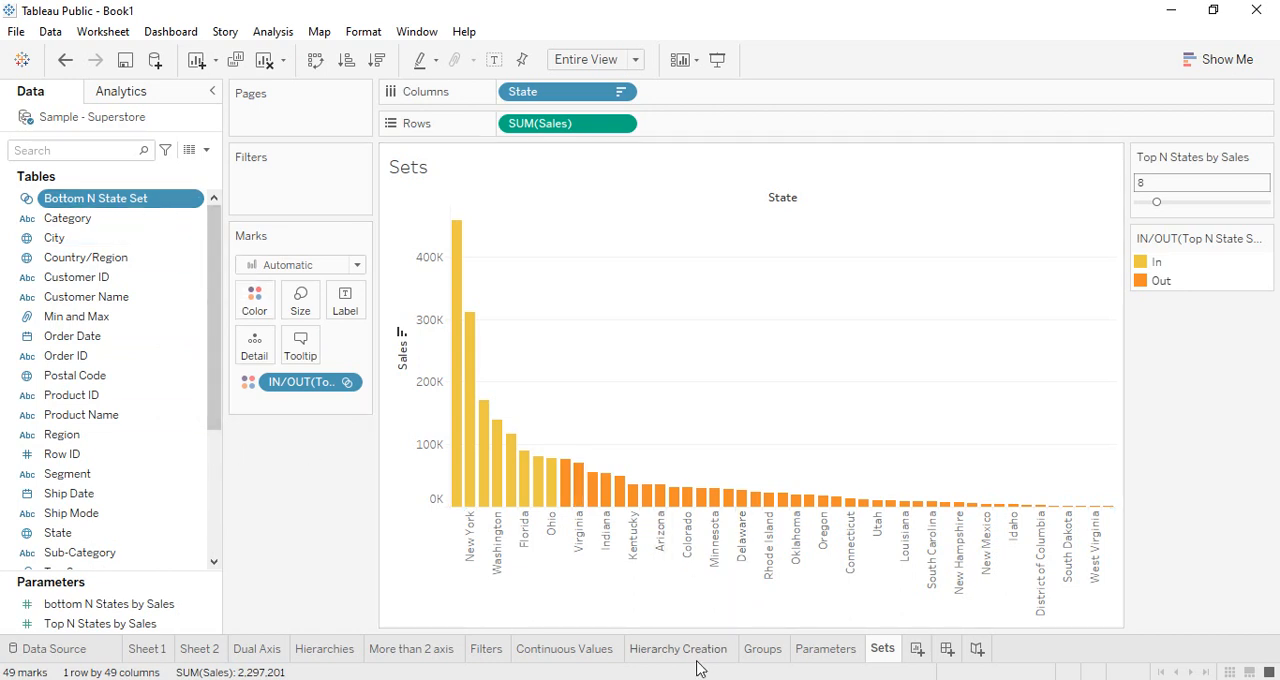
Color the bars by Bottom N State Set instead of Top N State Set, and hide the Top N States by Sales parameter control
drag(300, 382, 280, 492)
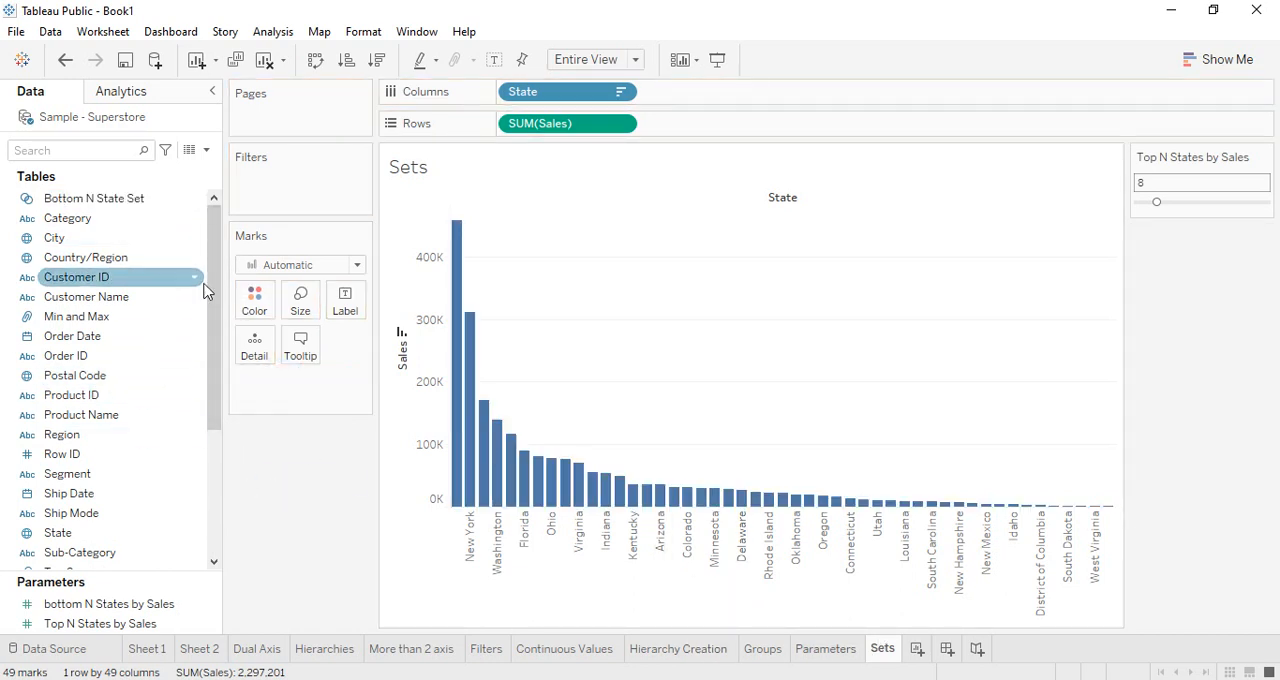
drag(100, 200, 254, 296)
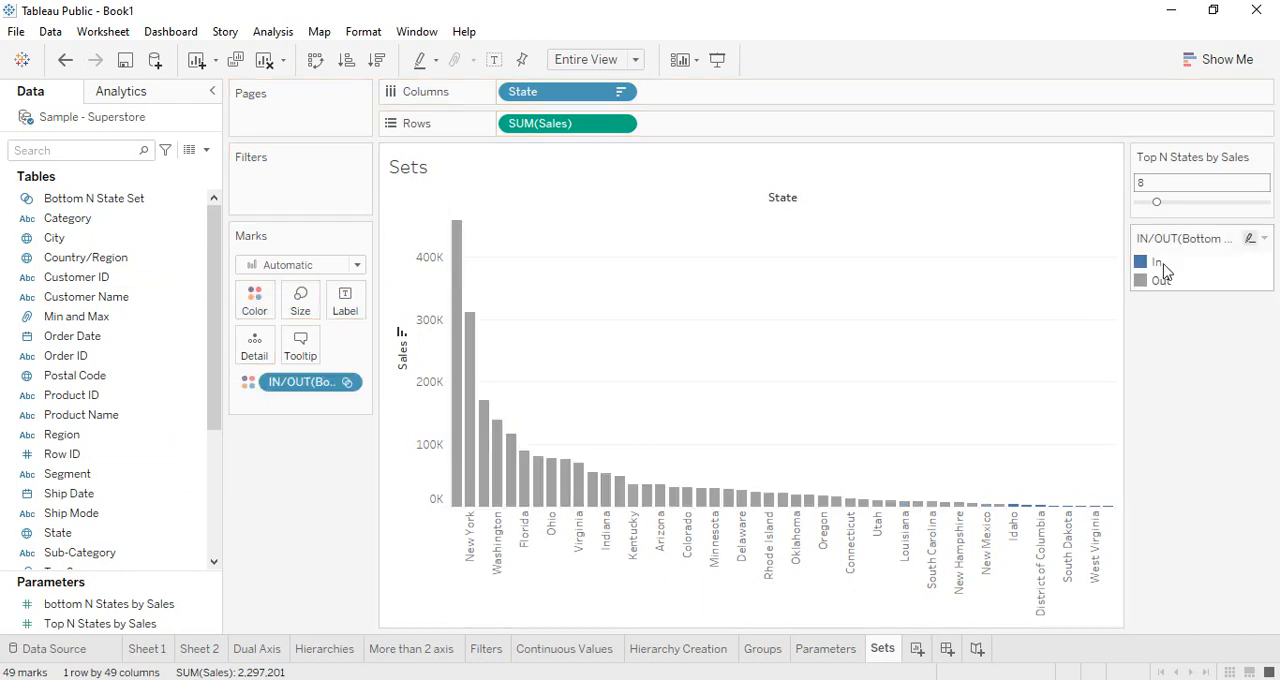
click(1238, 156)
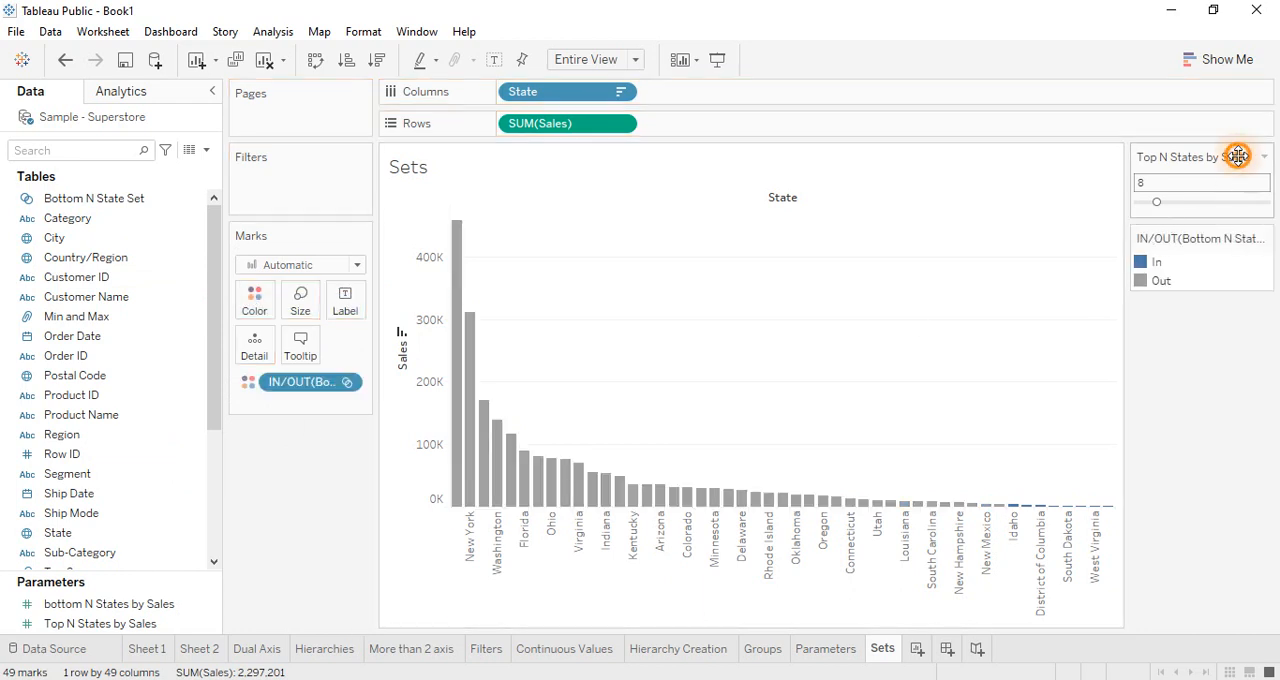
click(1264, 157)
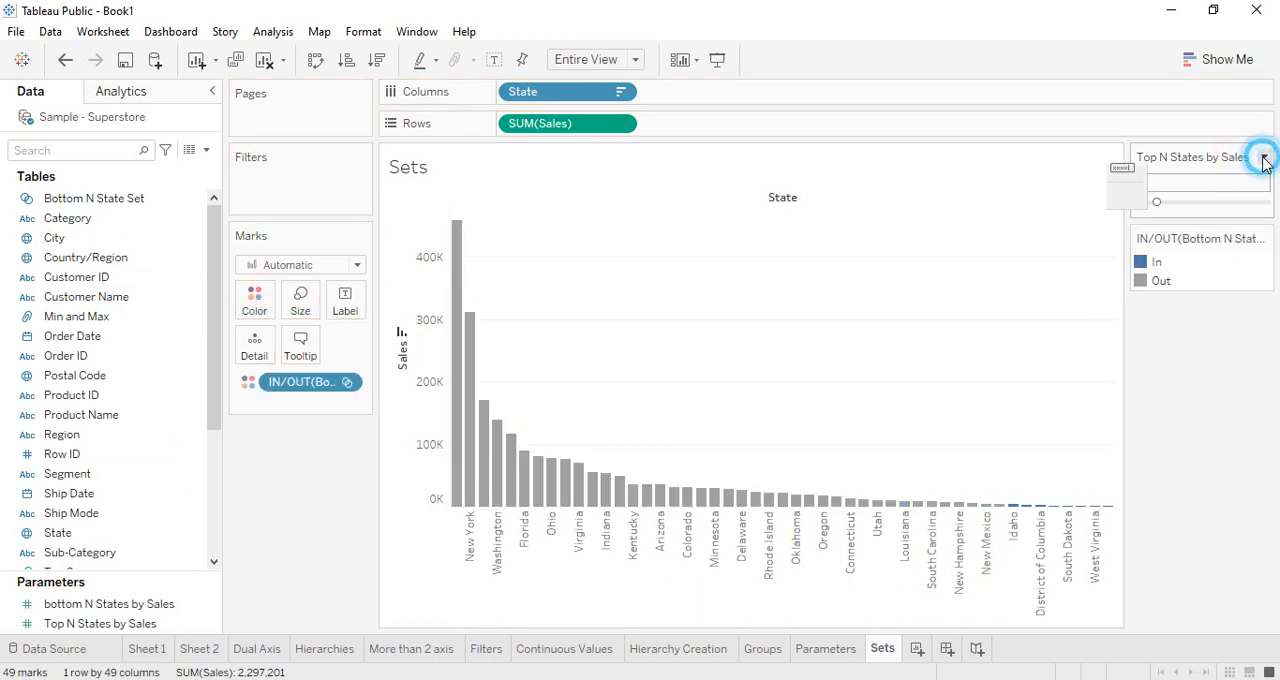
click(1143, 337)
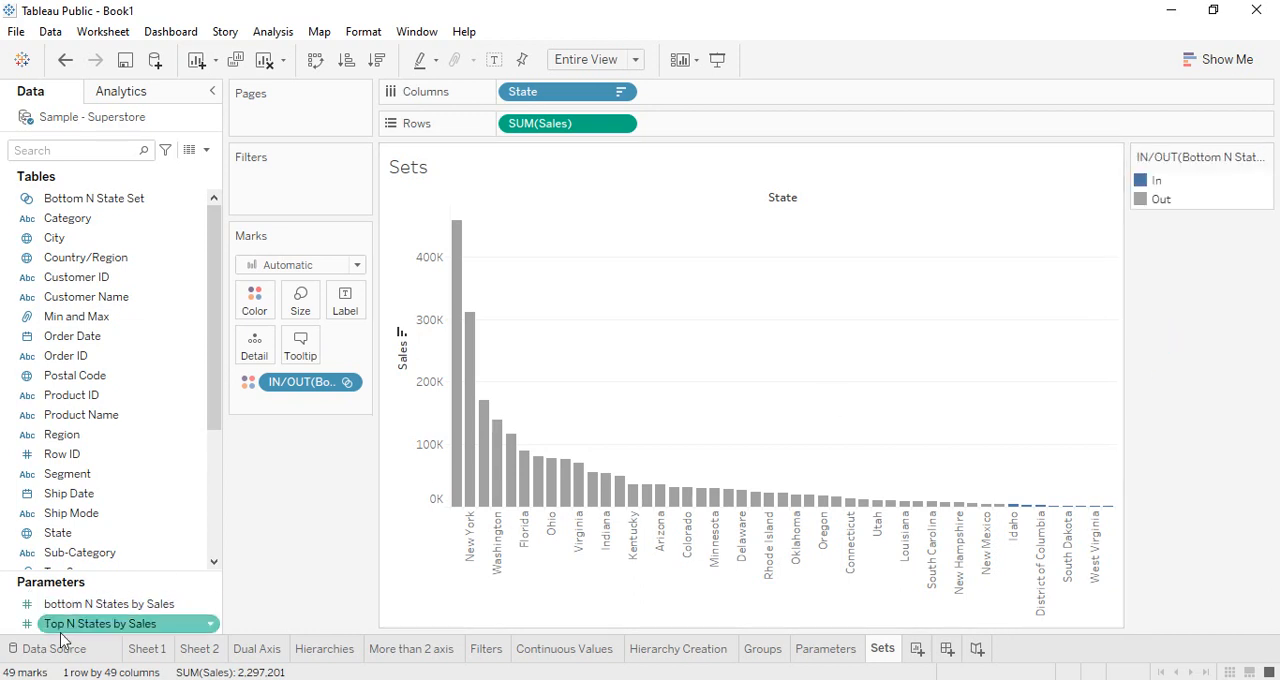
Show the bottom N States by Sales parameter control and set its value to 5
right_click(107, 604)
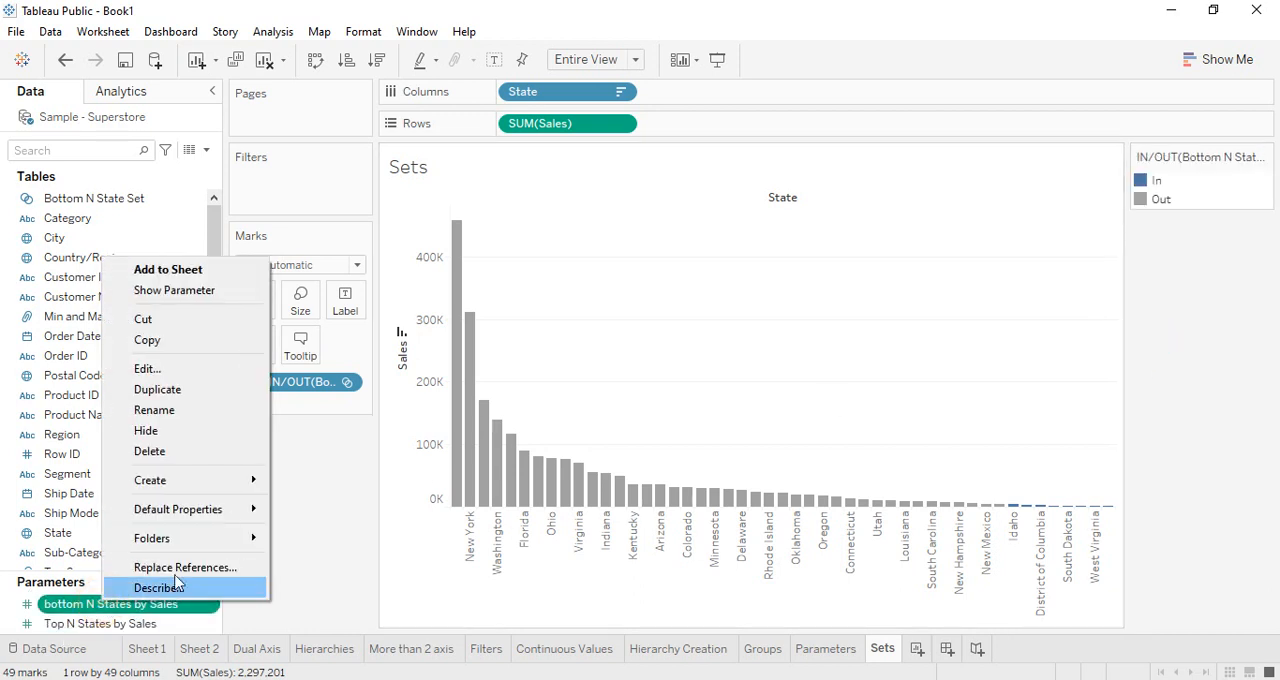
click(200, 290)
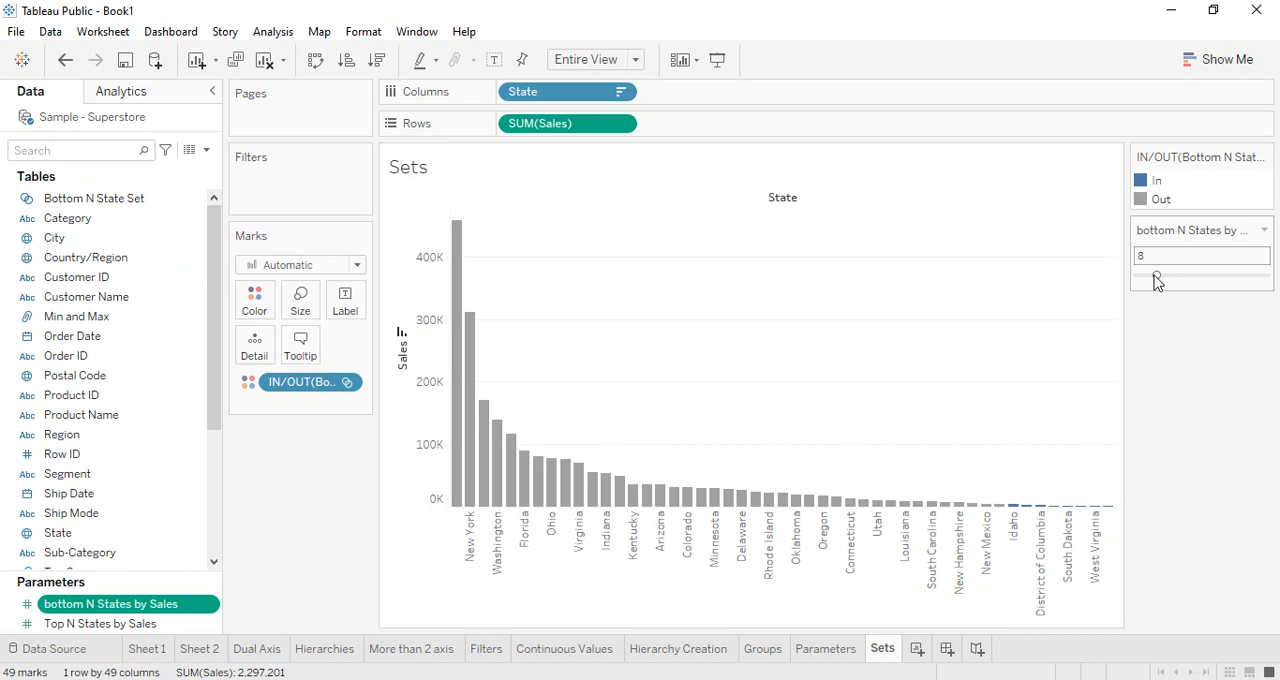
mouse_move(1156, 275)
mouse_down()
mouse_move(1181, 277)
mouse_move(1147, 277)
mouse_up()
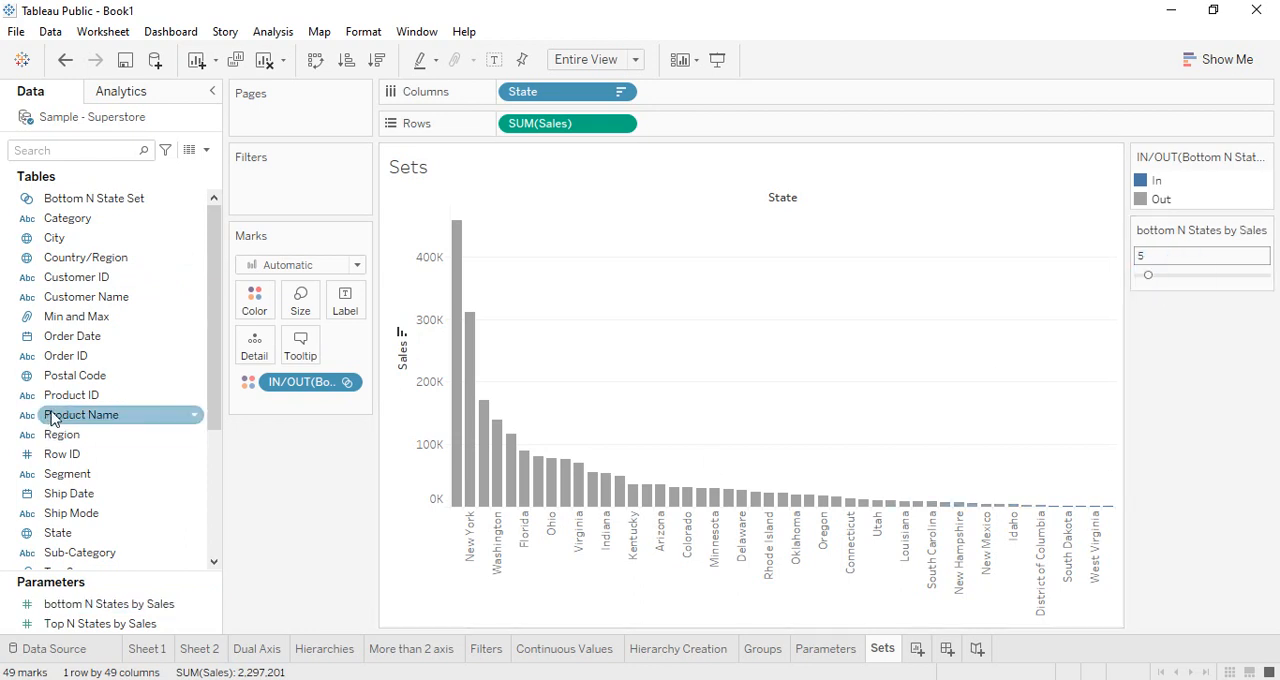
scroll(143, 558, down, 1)
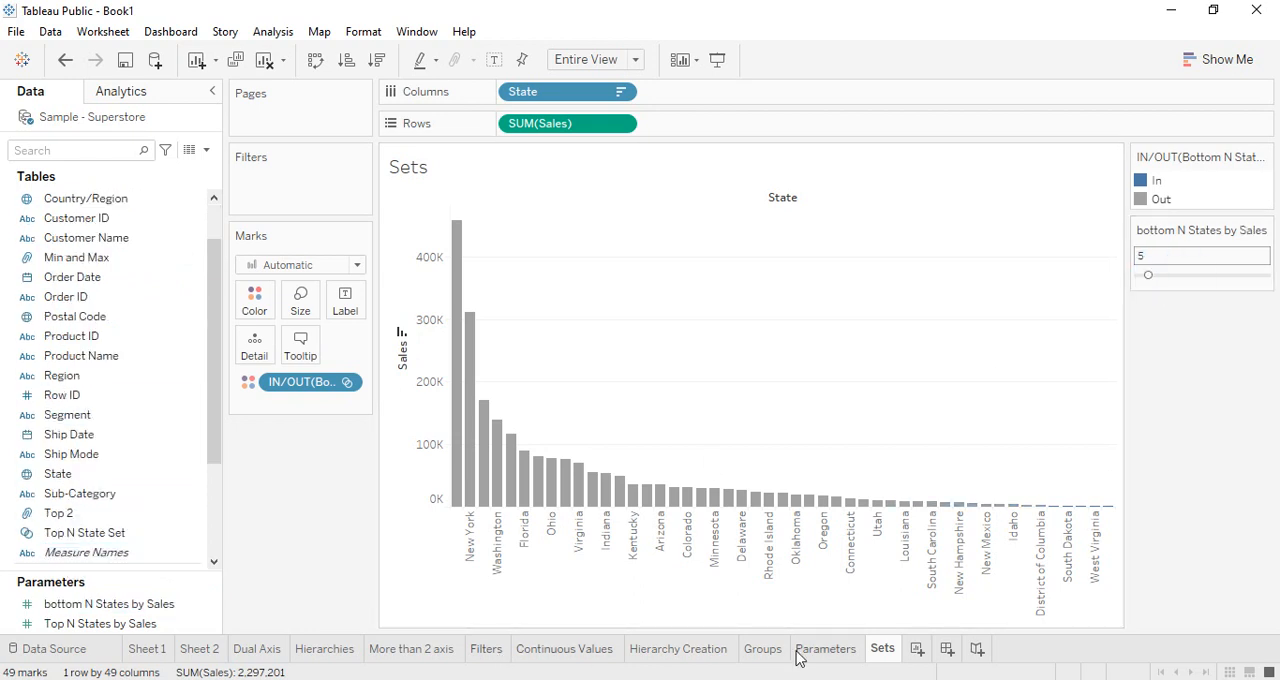
Set bottom N States by Sales to 14 on the Parameters sheet, and compare that sheet with the Sets sheet
click(825, 649)
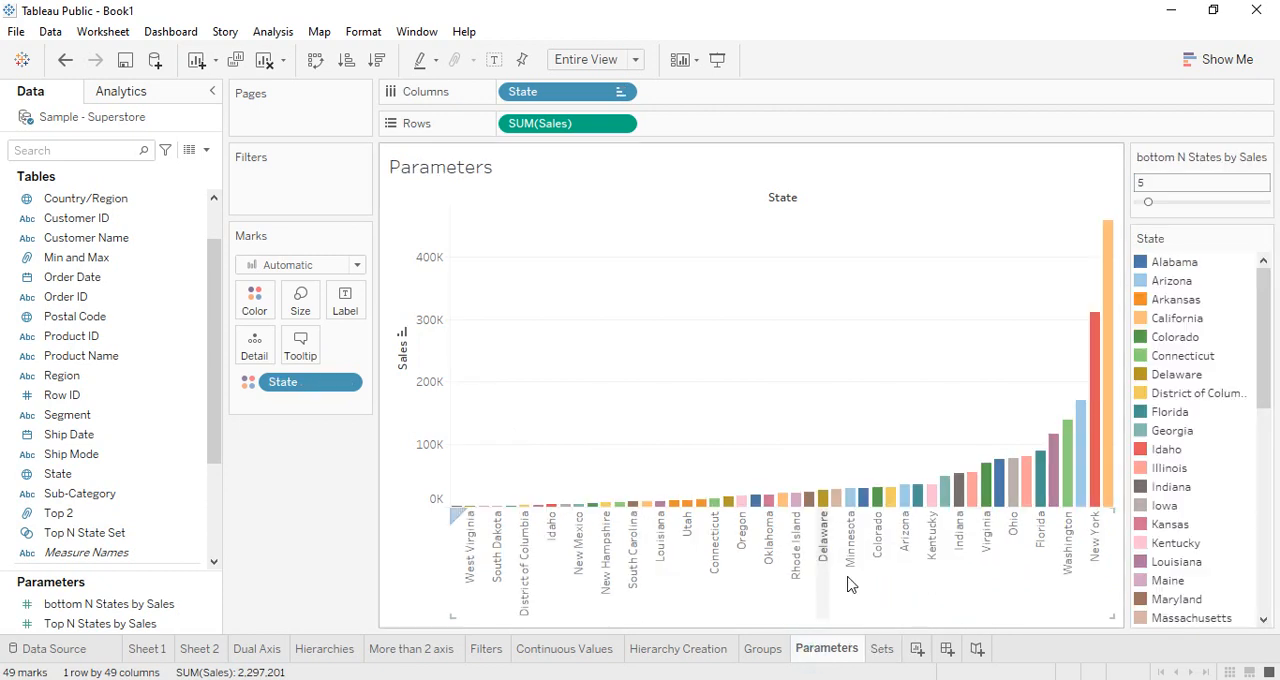
drag(1148, 201, 1172, 201)
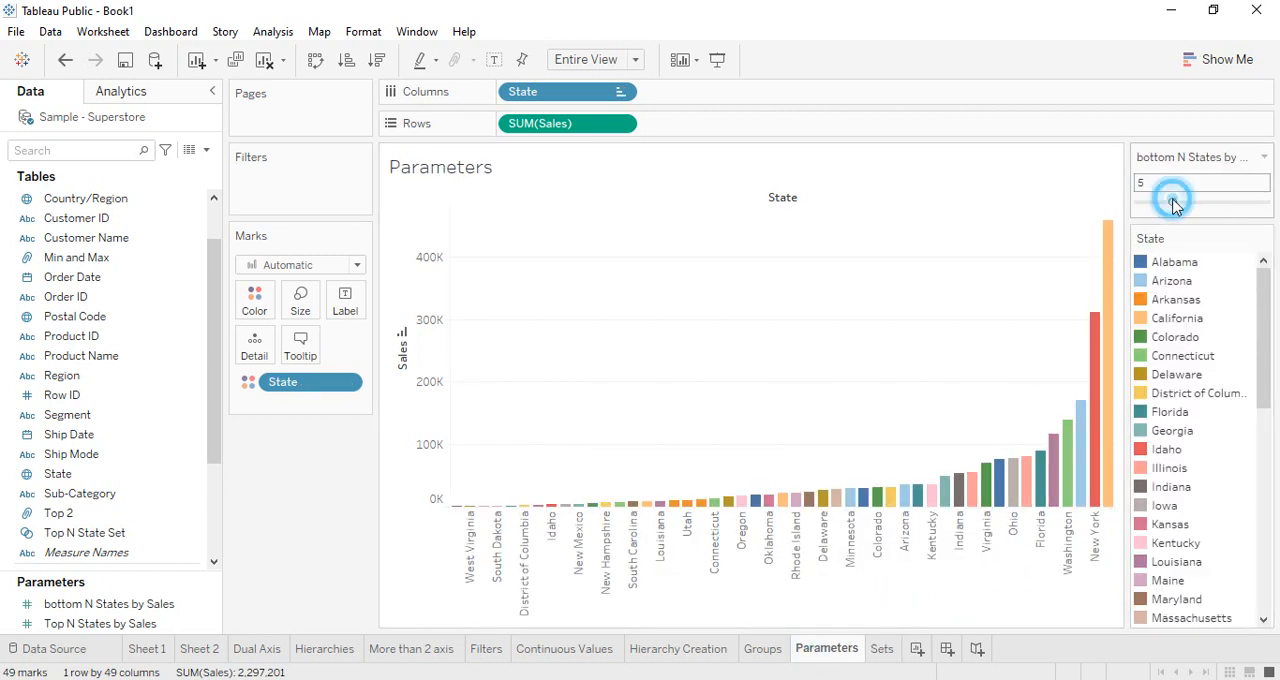
click(874, 650)
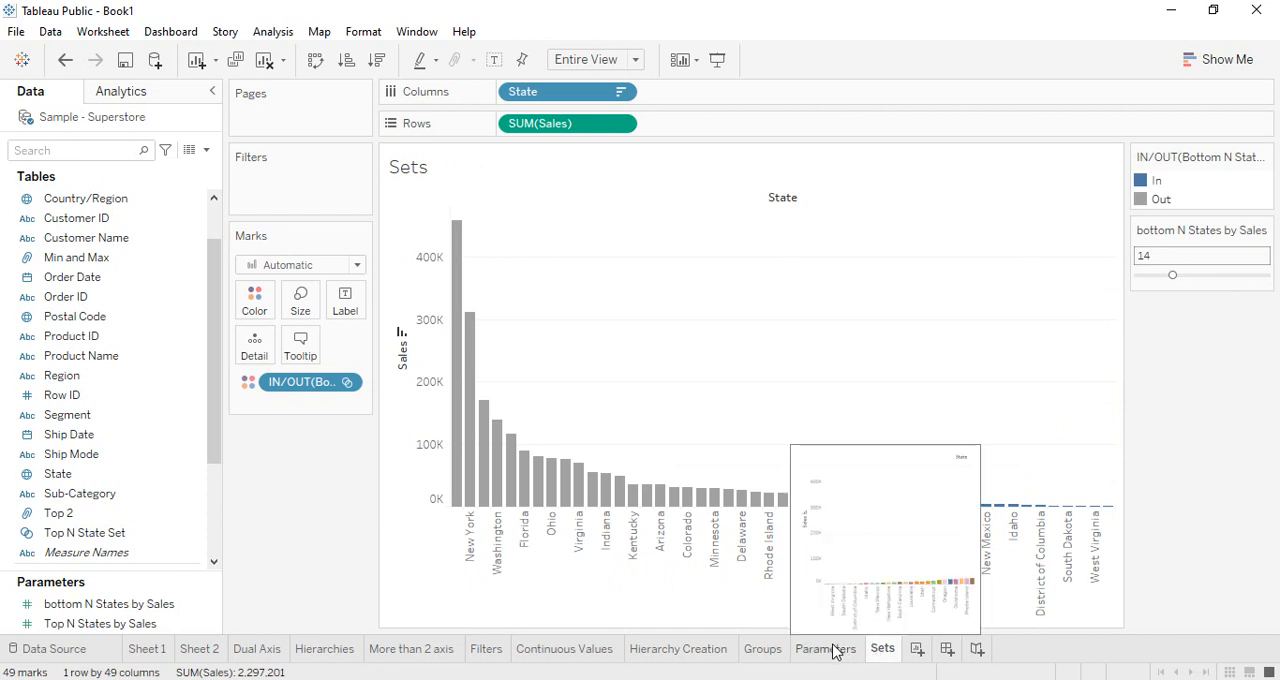
click(835, 651)
click(878, 652)
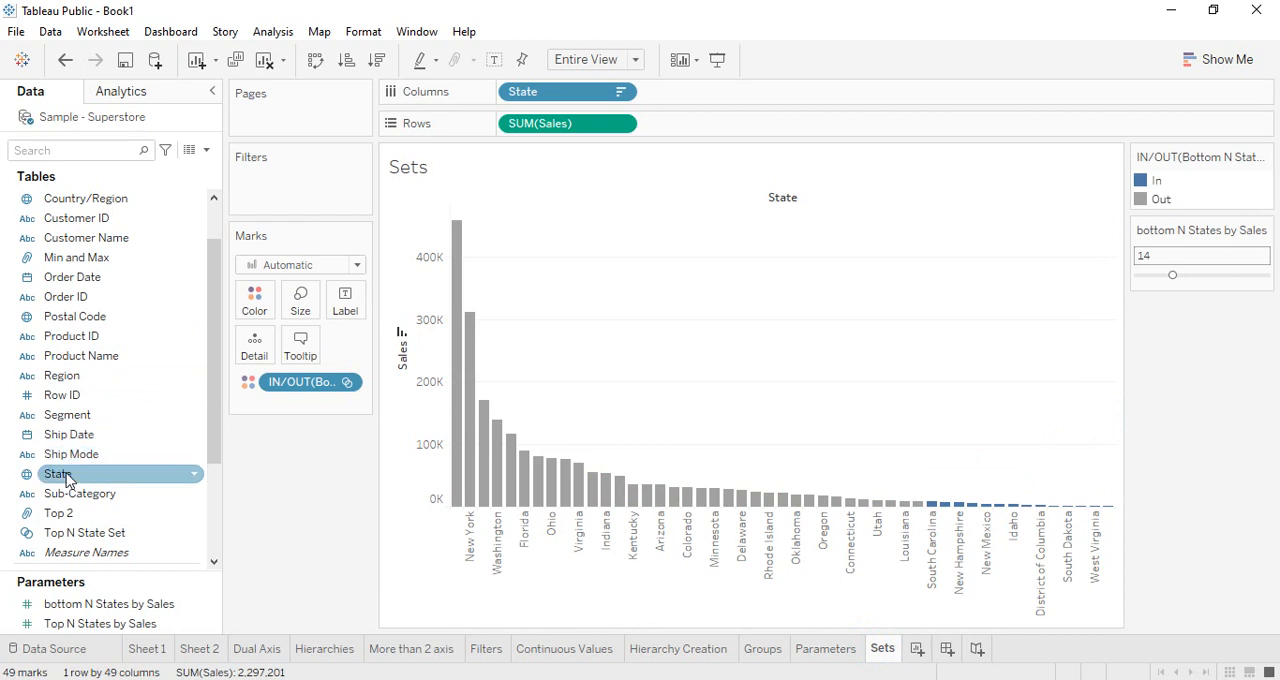
Filter State by field to the bottom N States by Sales, based on the sum of Sales
drag(57, 473, 280, 189)
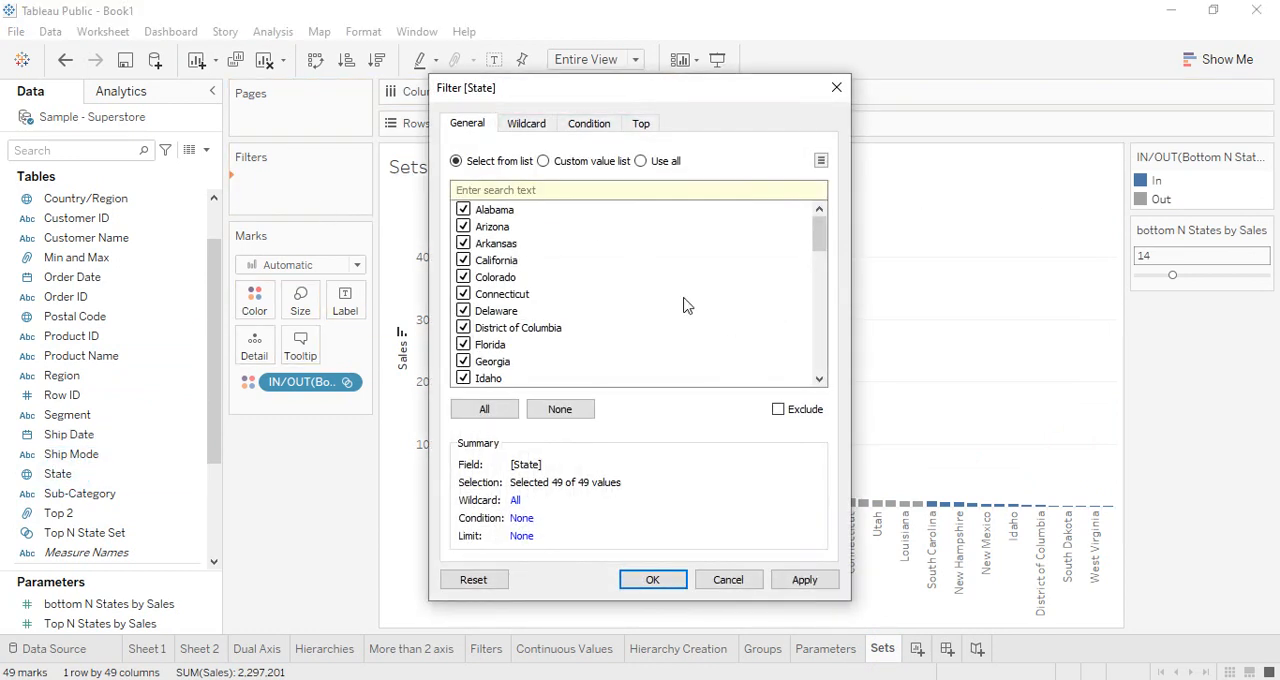
click(641, 124)
click(456, 171)
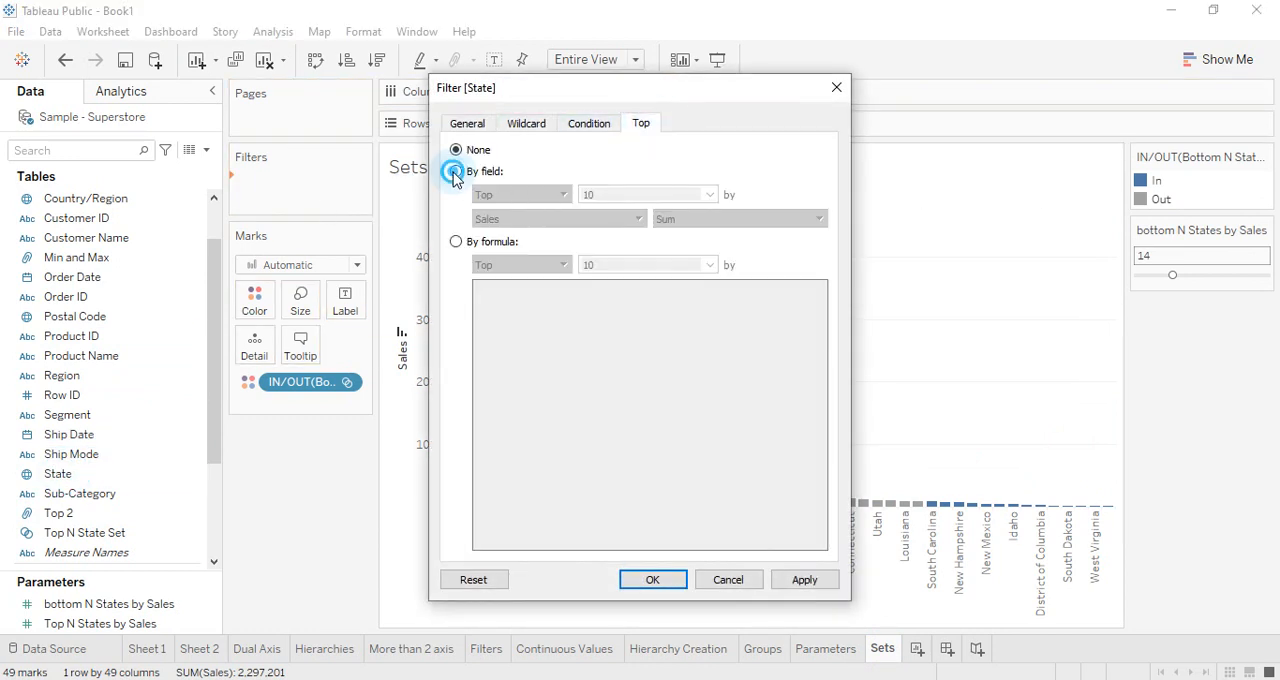
click(512, 195)
click(505, 221)
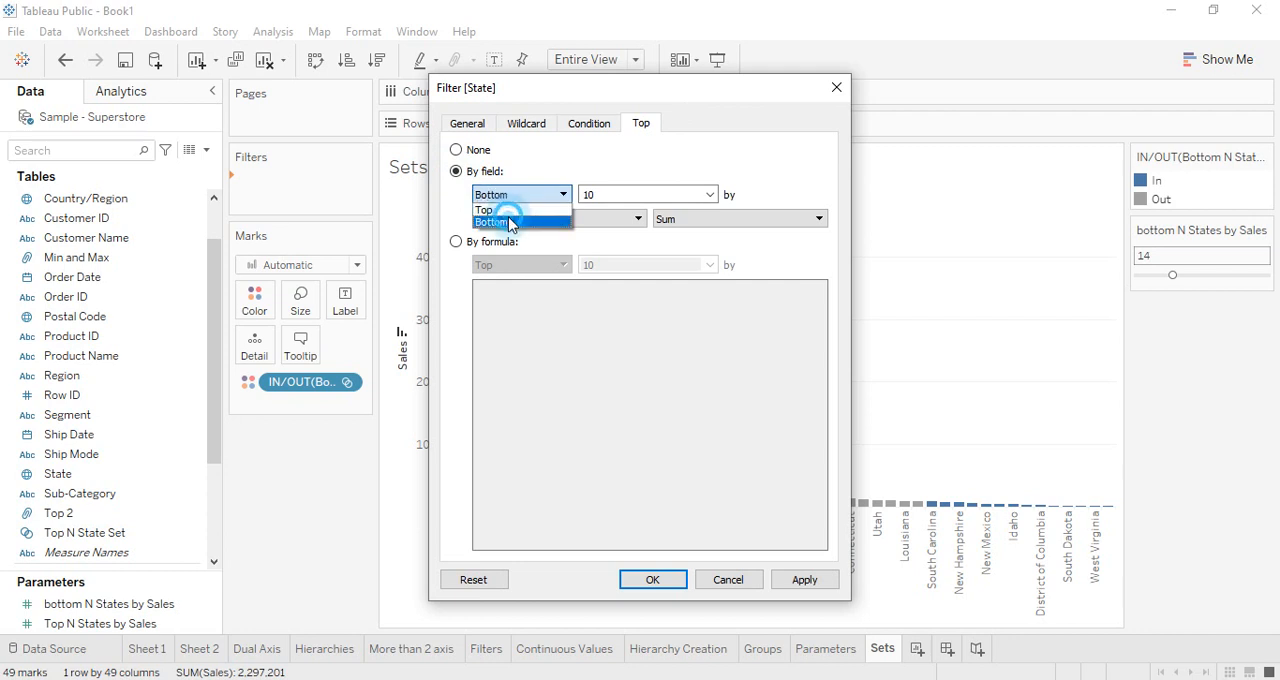
click(710, 195)
click(630, 234)
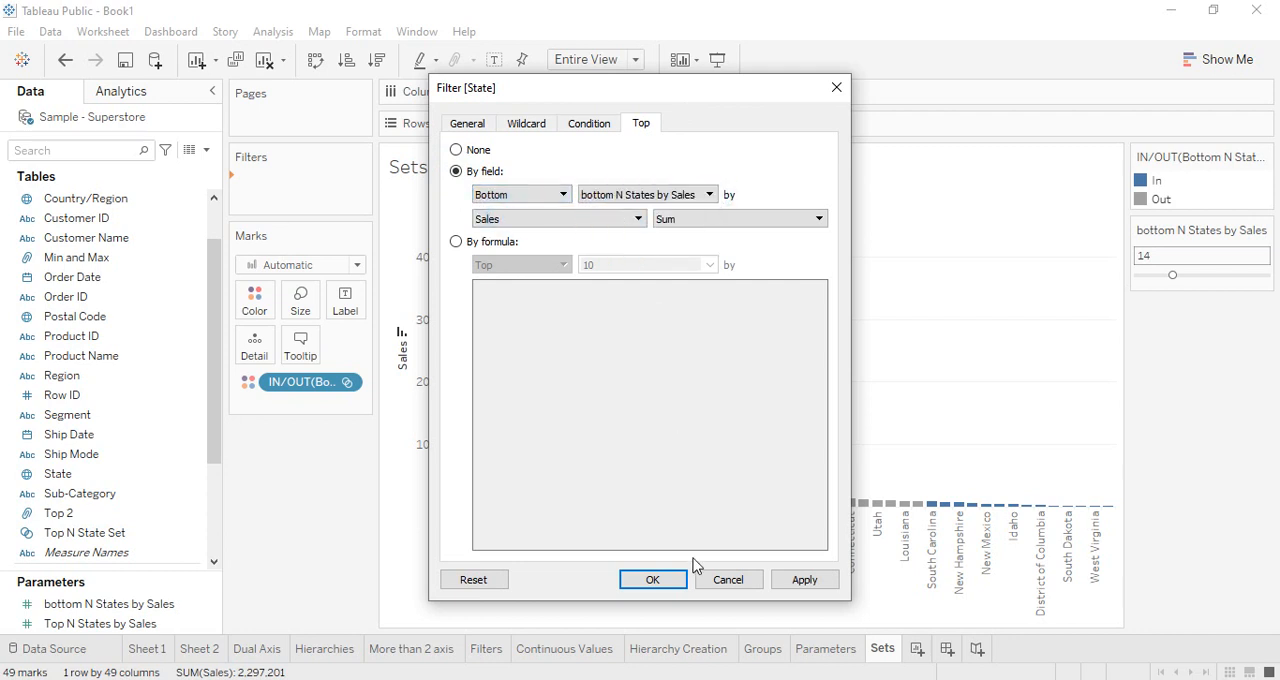
click(650, 582)
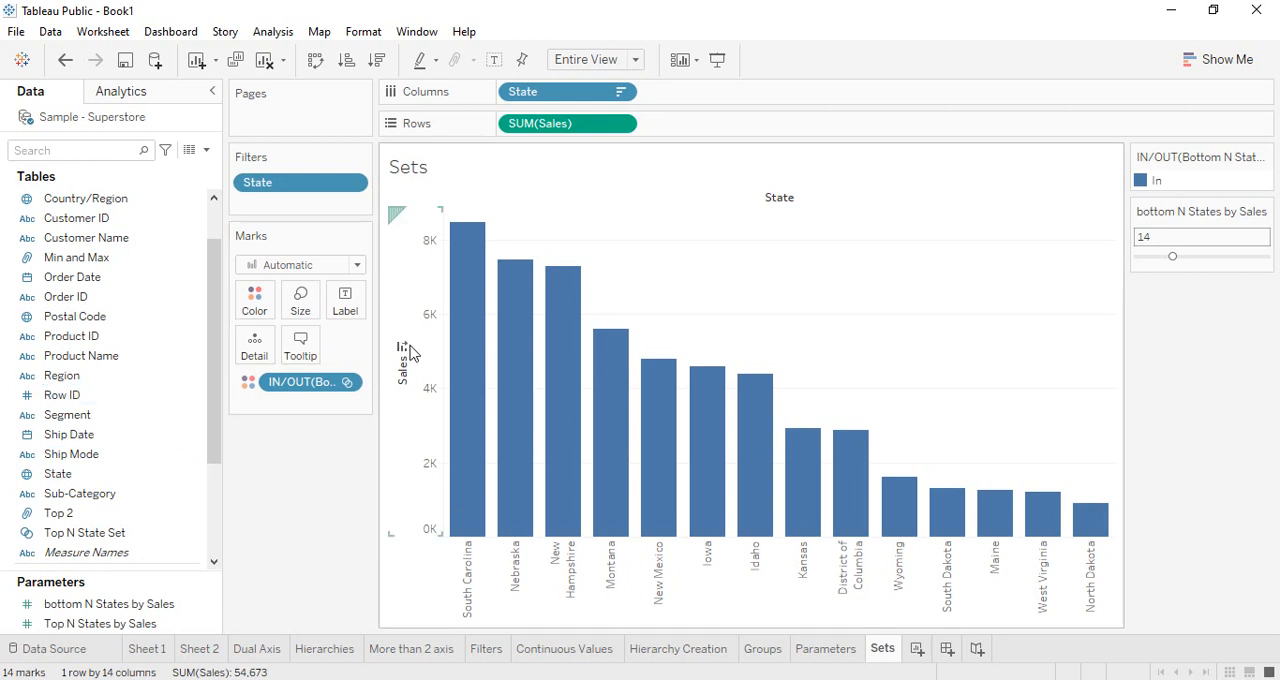
Clear the State filter and the Bottom N State Set coloring, and hide the bottom N States by Sales parameter control
right_click(312, 392)
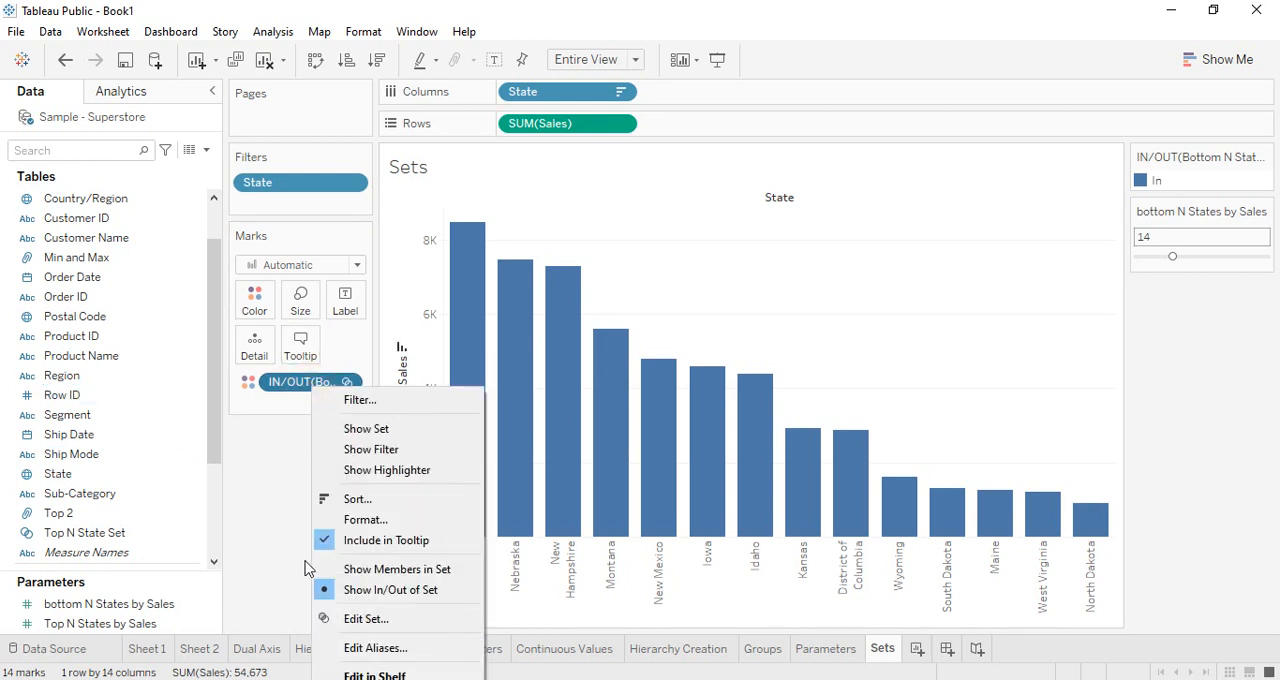
click(269, 552)
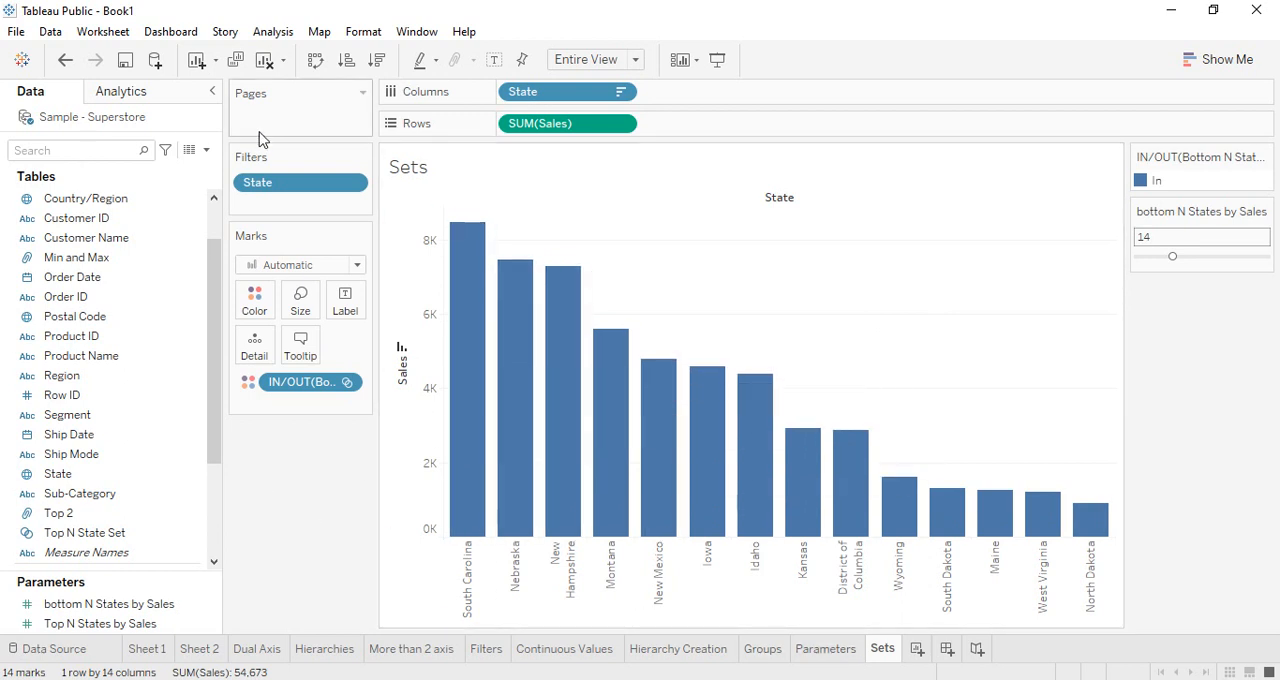
drag(286, 183, 303, 480)
drag(325, 393, 354, 426)
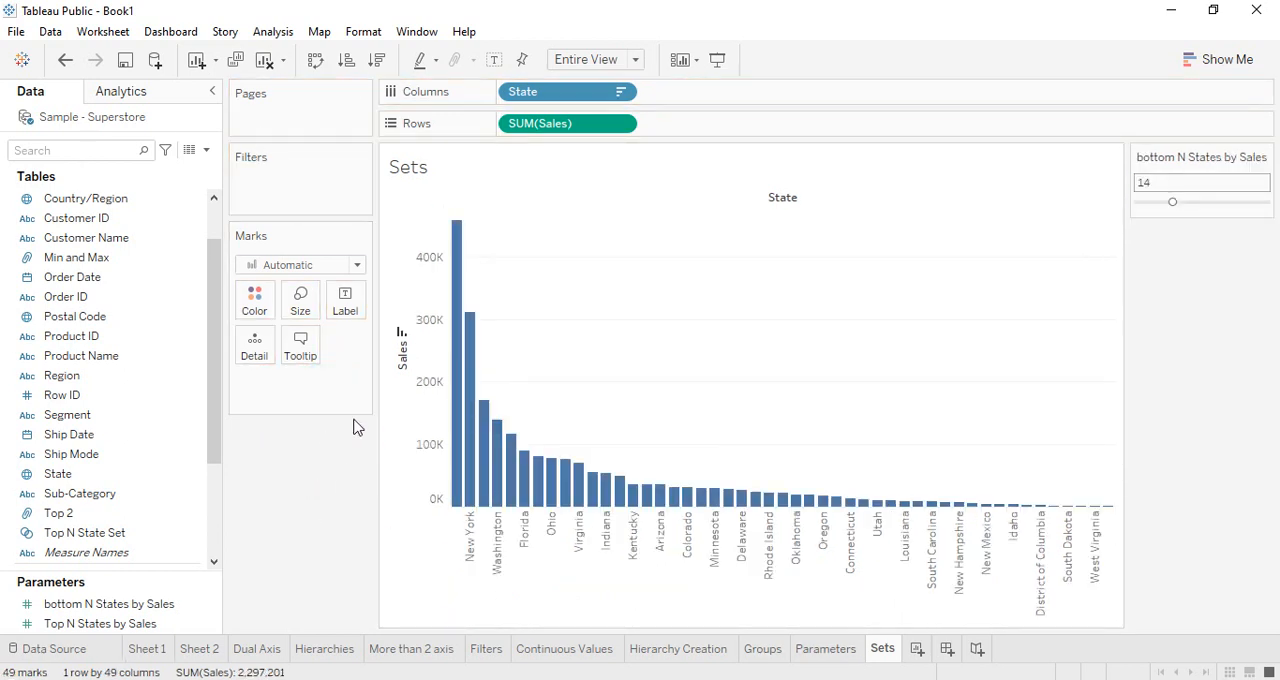
click(1264, 157)
click(1160, 338)
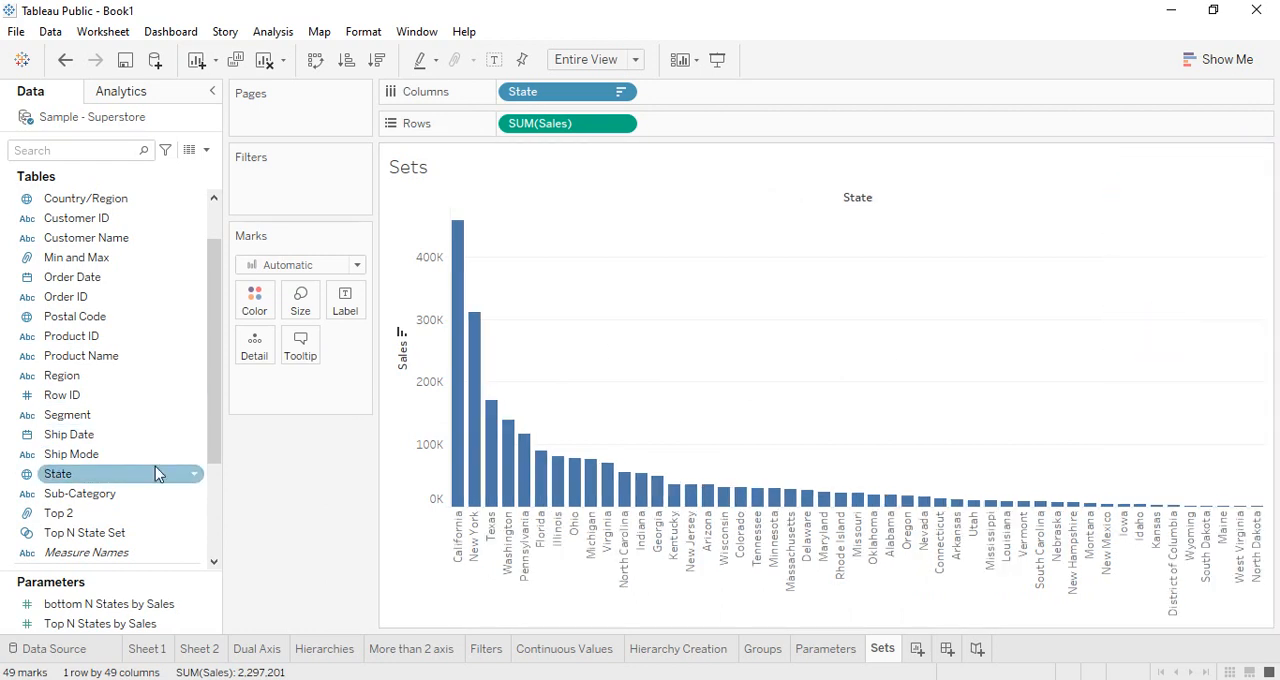
Show the Top N States by Sales parameter control and color the bars by Top N State Set
right_click(85, 630)
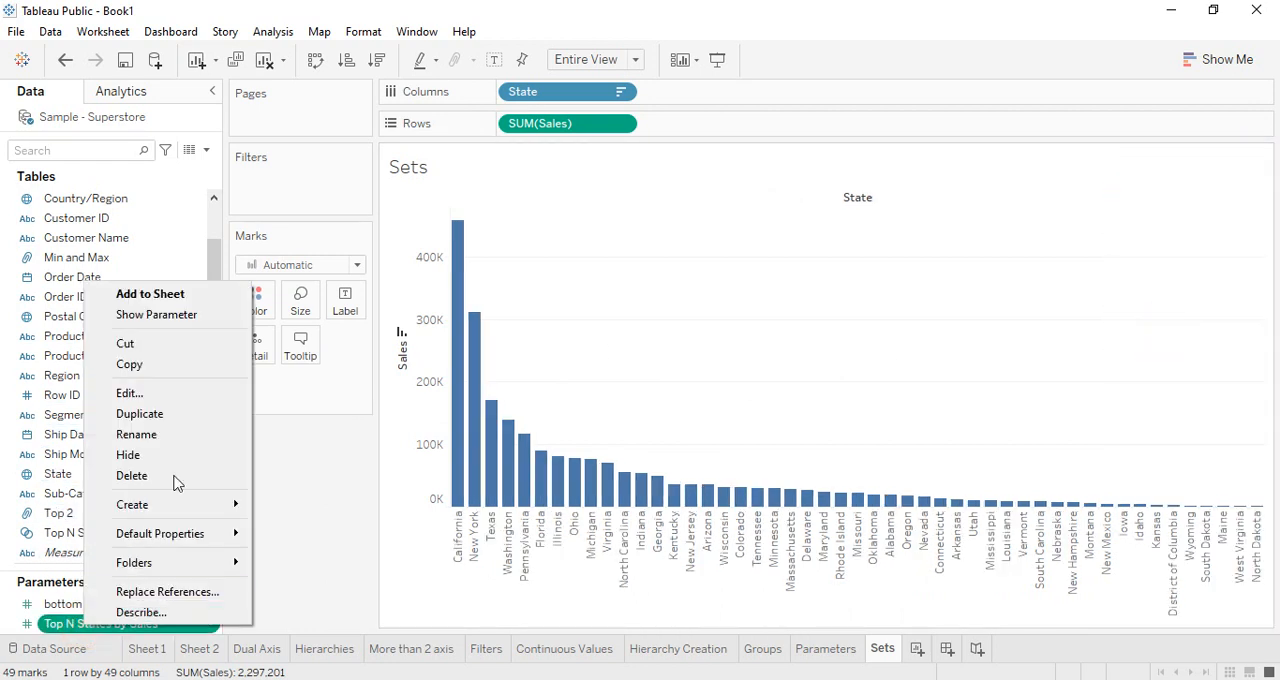
click(189, 325)
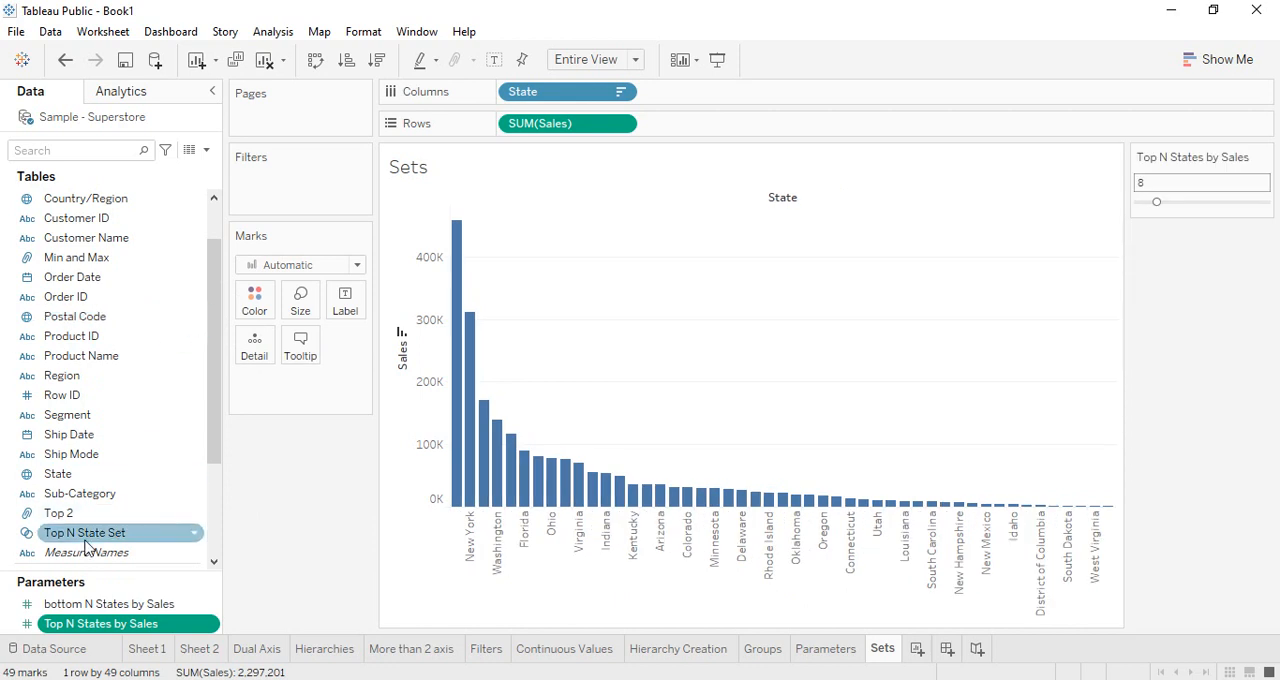
drag(90, 541, 262, 333)
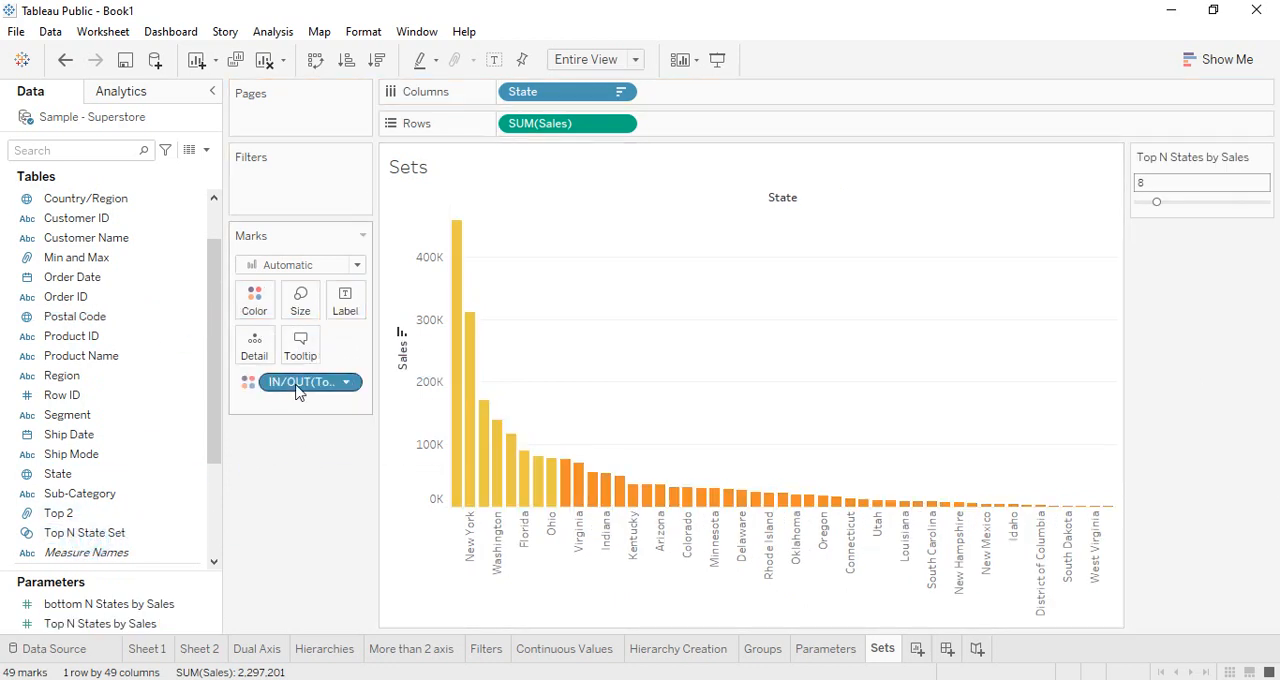
Show the filter for Top N State Set and limit the chart to the In members only
right_click(104, 535)
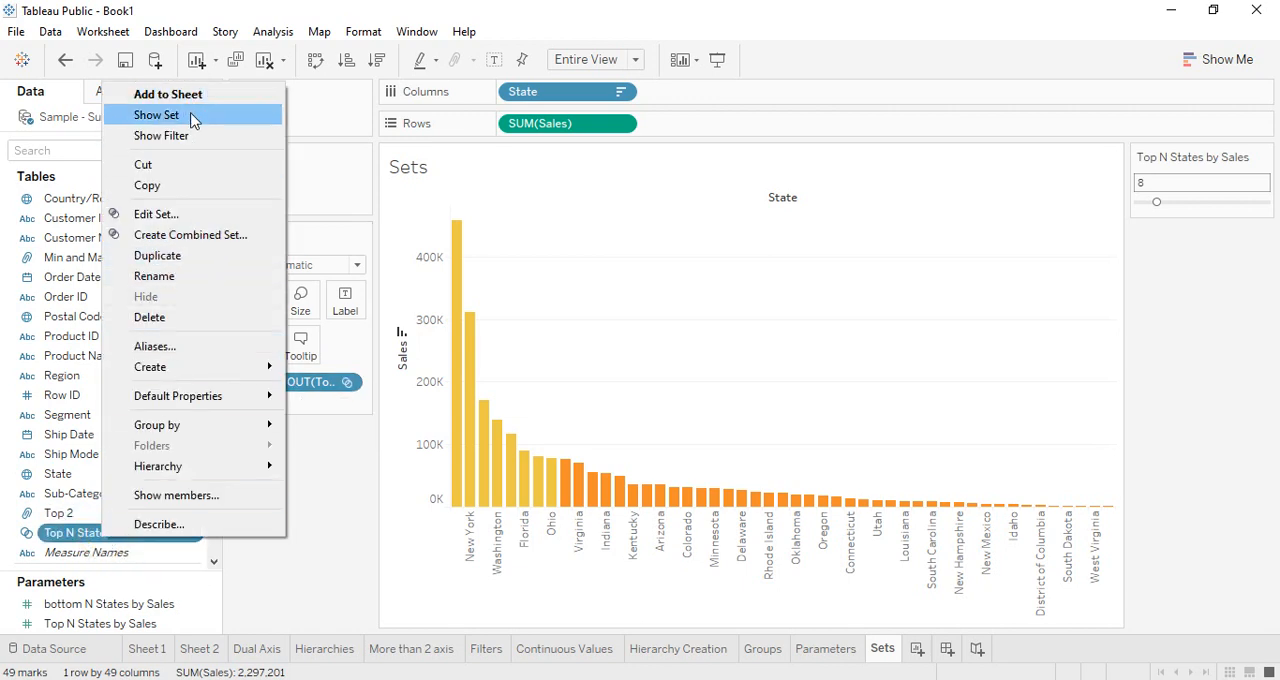
click(190, 140)
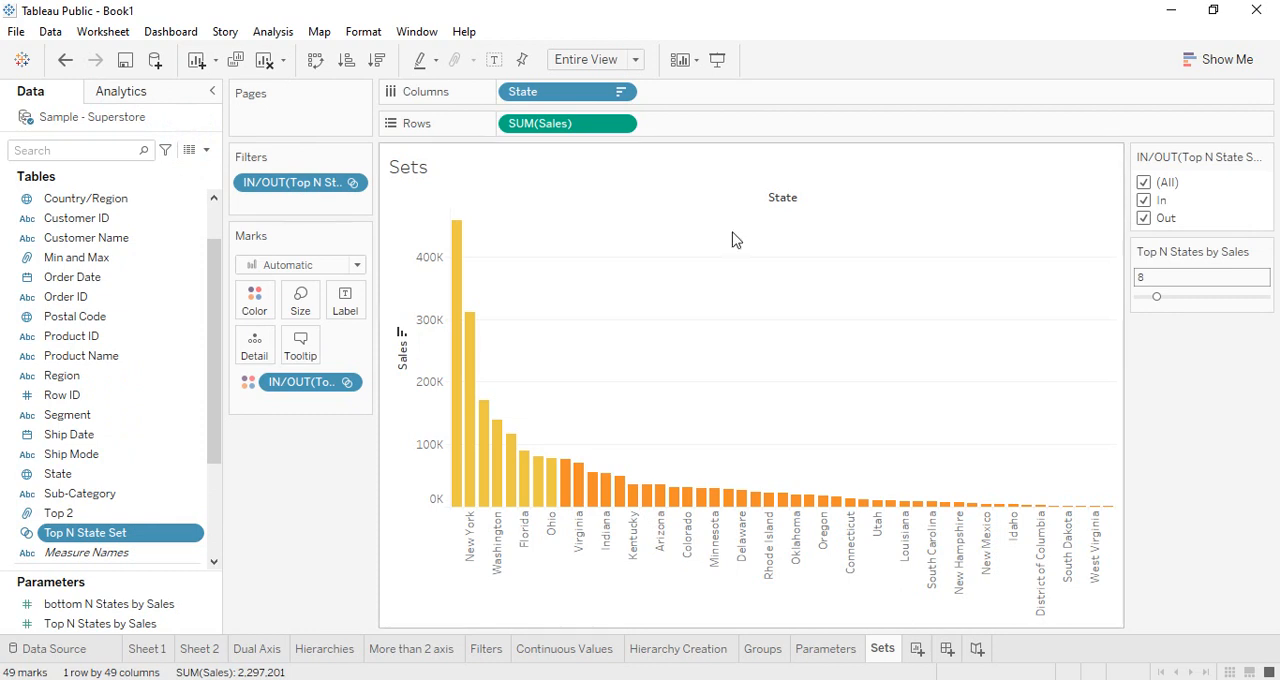
click(1143, 182)
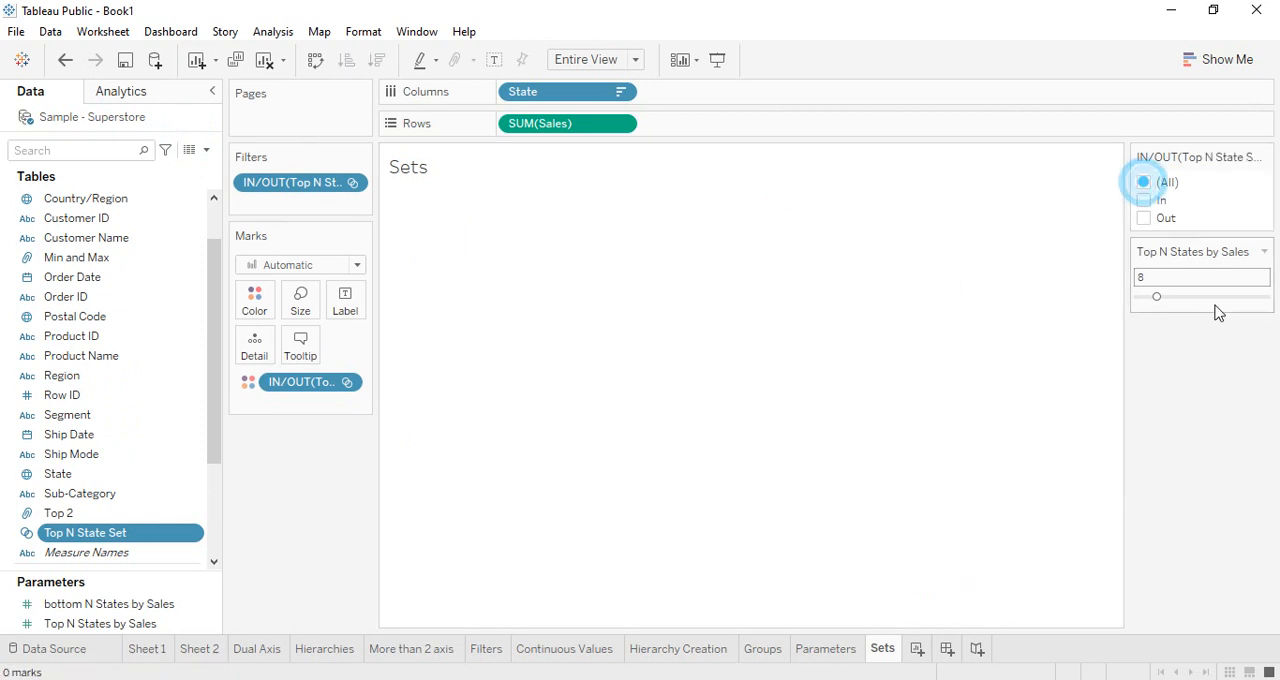
click(1143, 202)
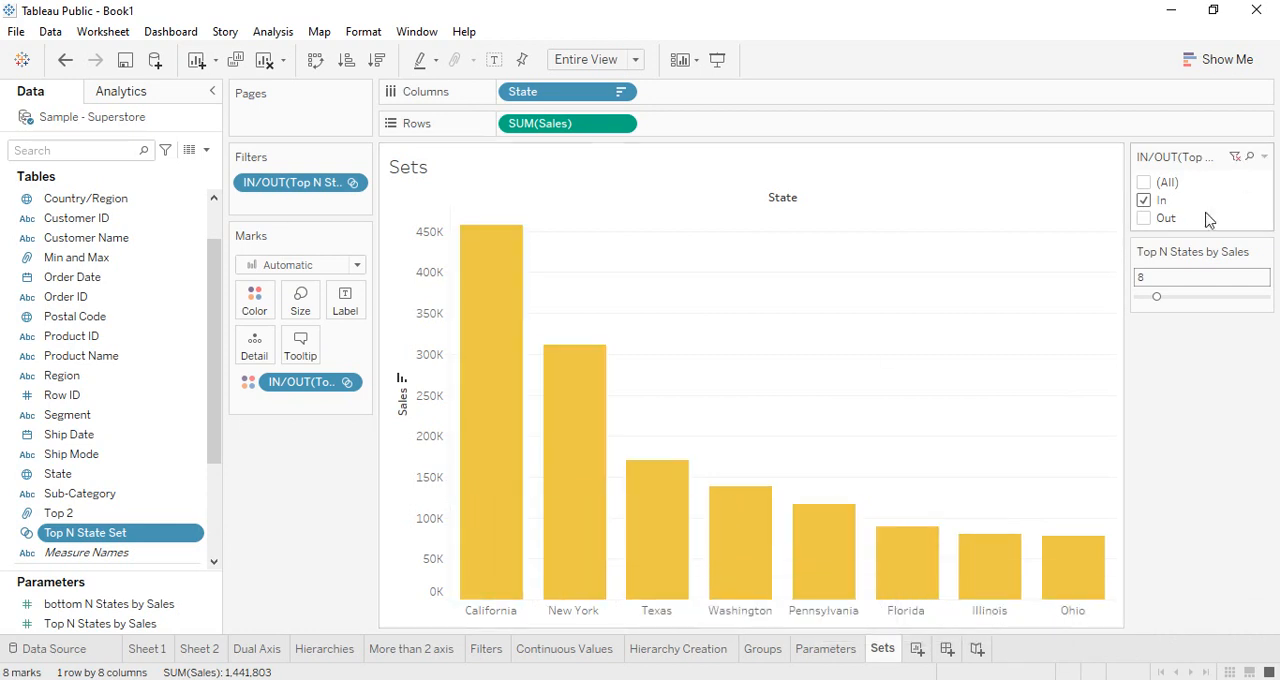
Filter the chart to only the Out members of Top N State Set, and return the filter to In only
click(1150, 218)
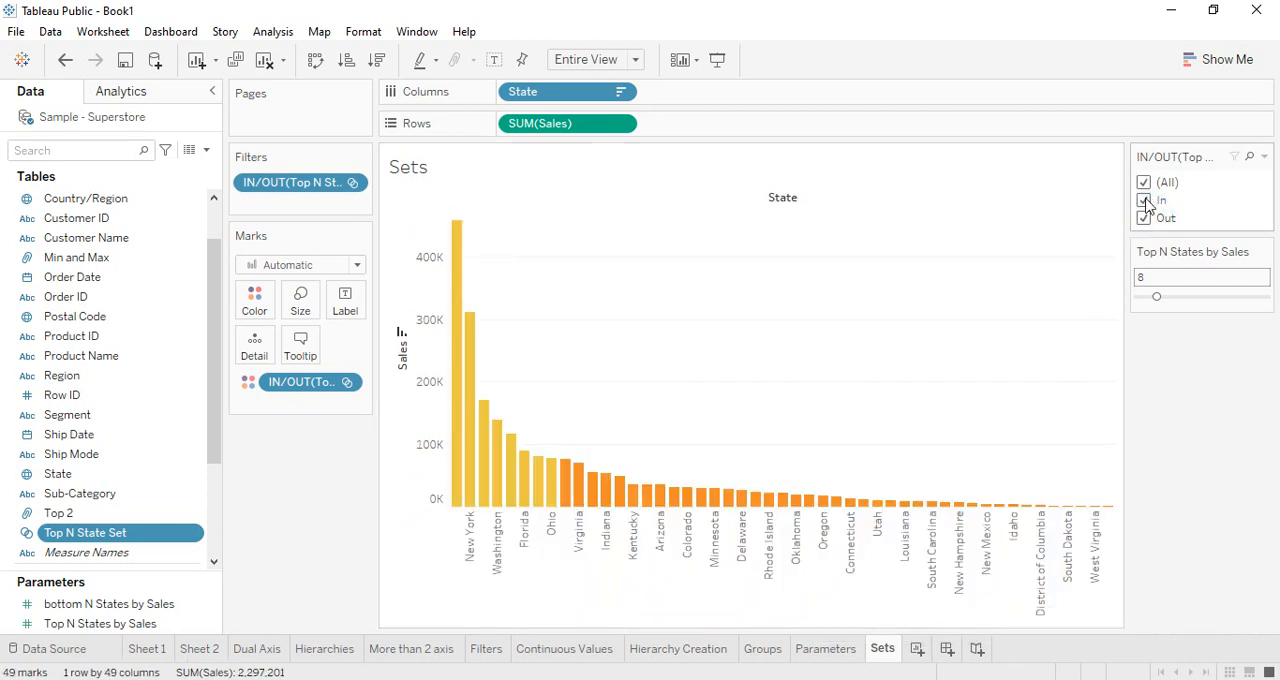
click(1144, 201)
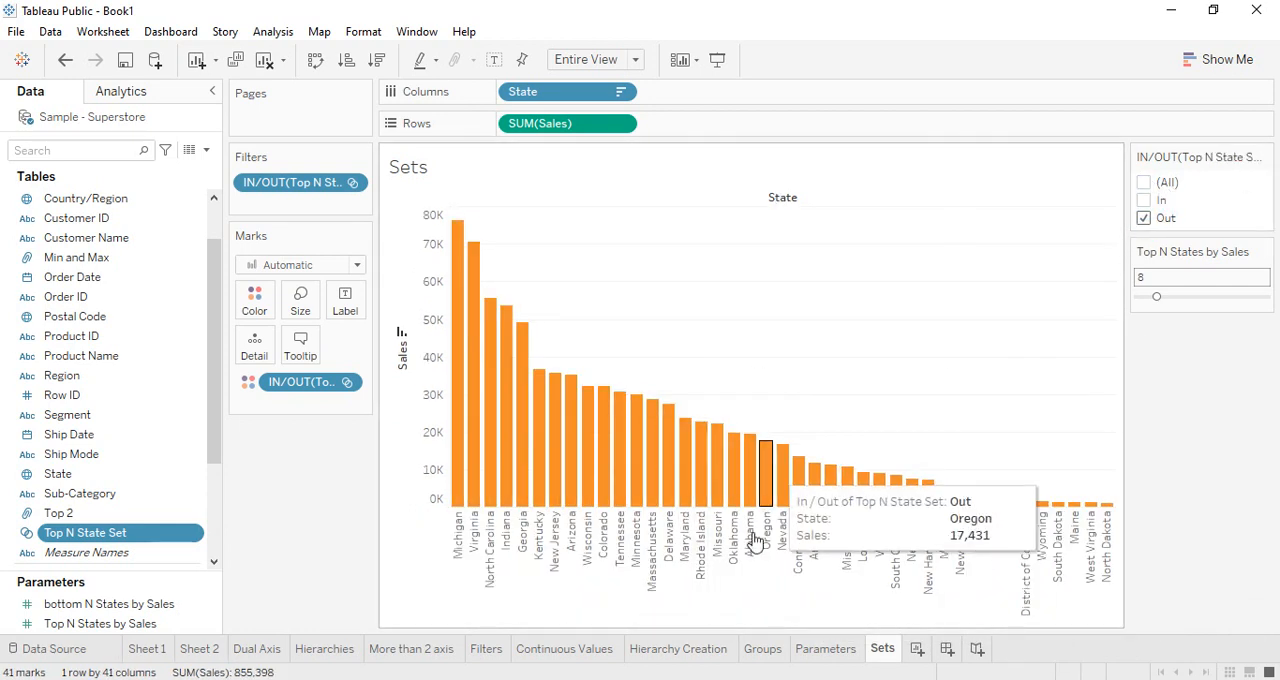
click(1144, 201)
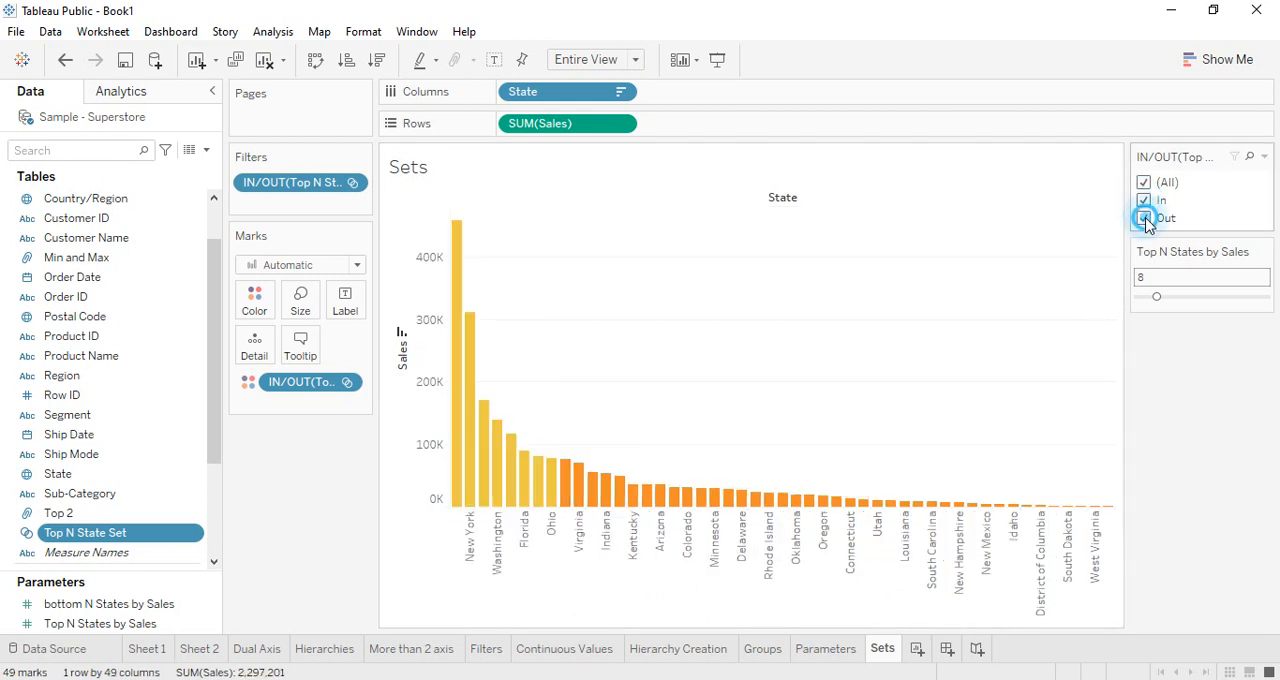
click(1144, 218)
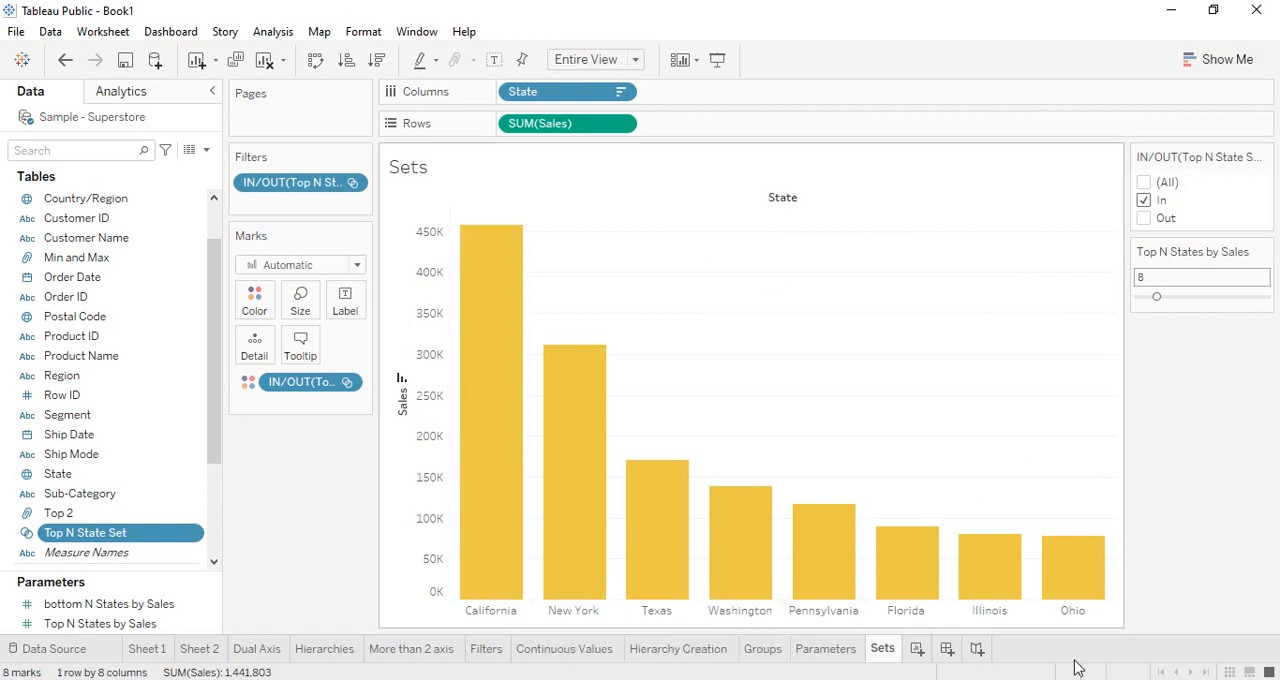
Select the California and New York bars together and open the options for the selected marks
click(499, 525)
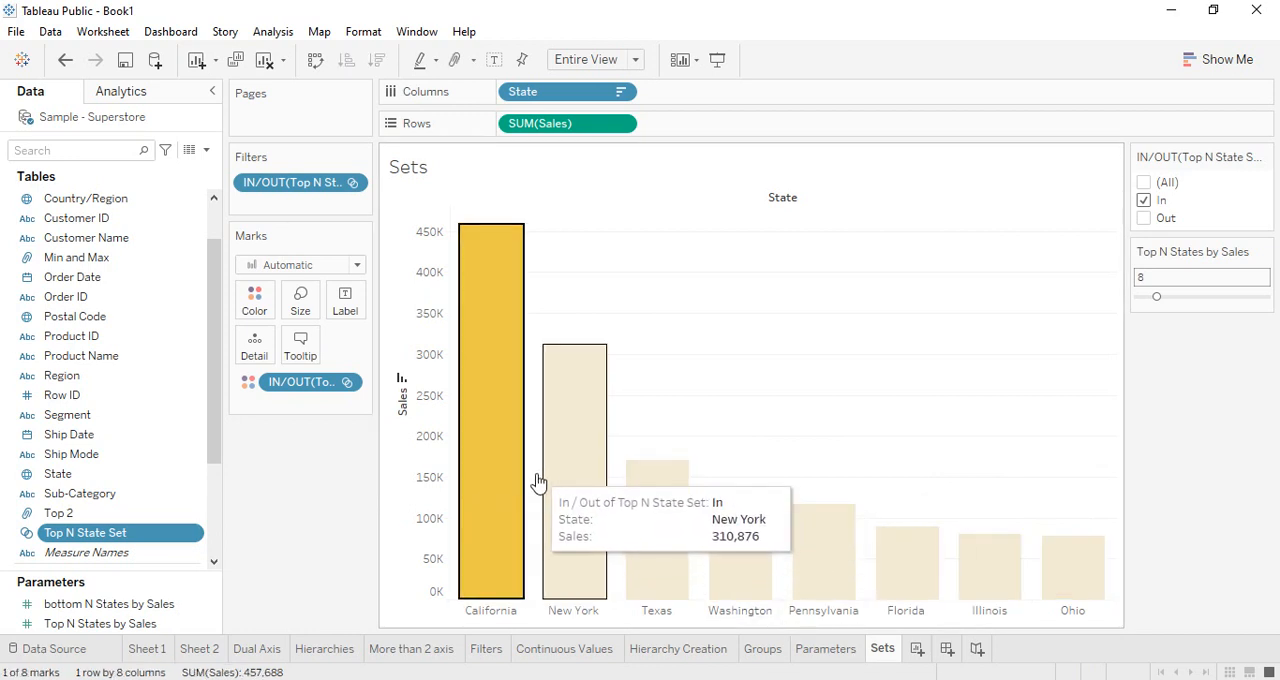
ctrl+click(588, 497)
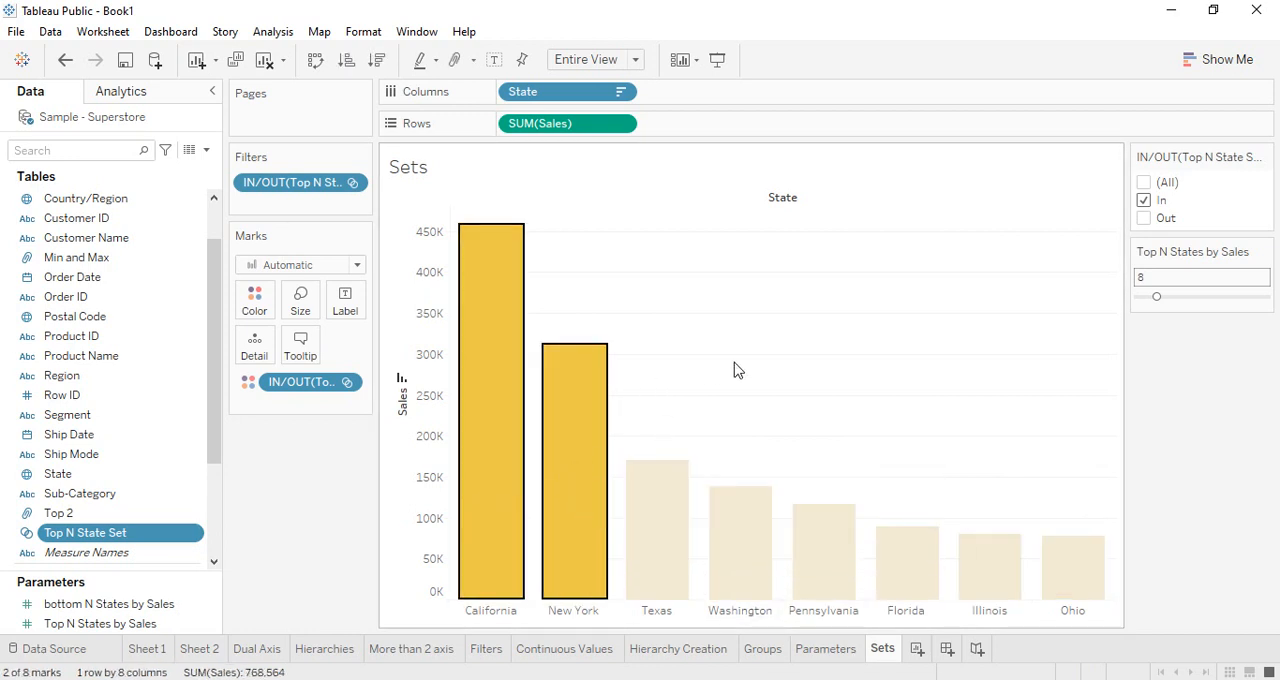
right_click(601, 454)
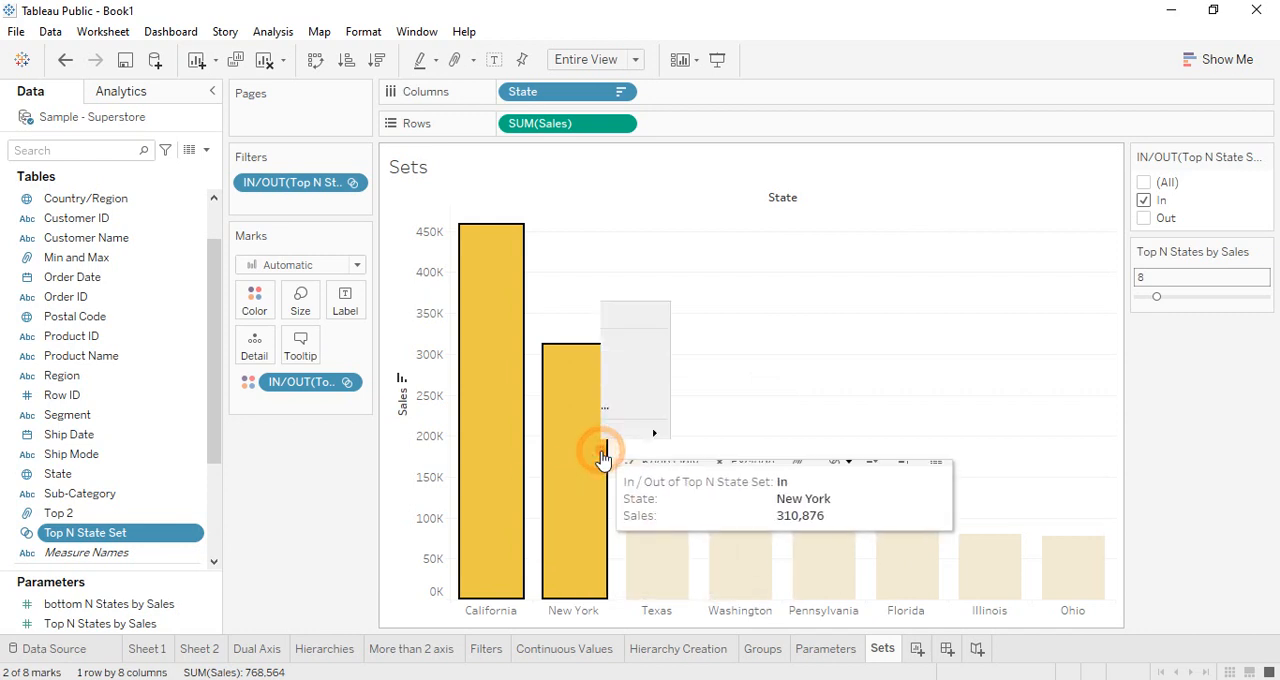